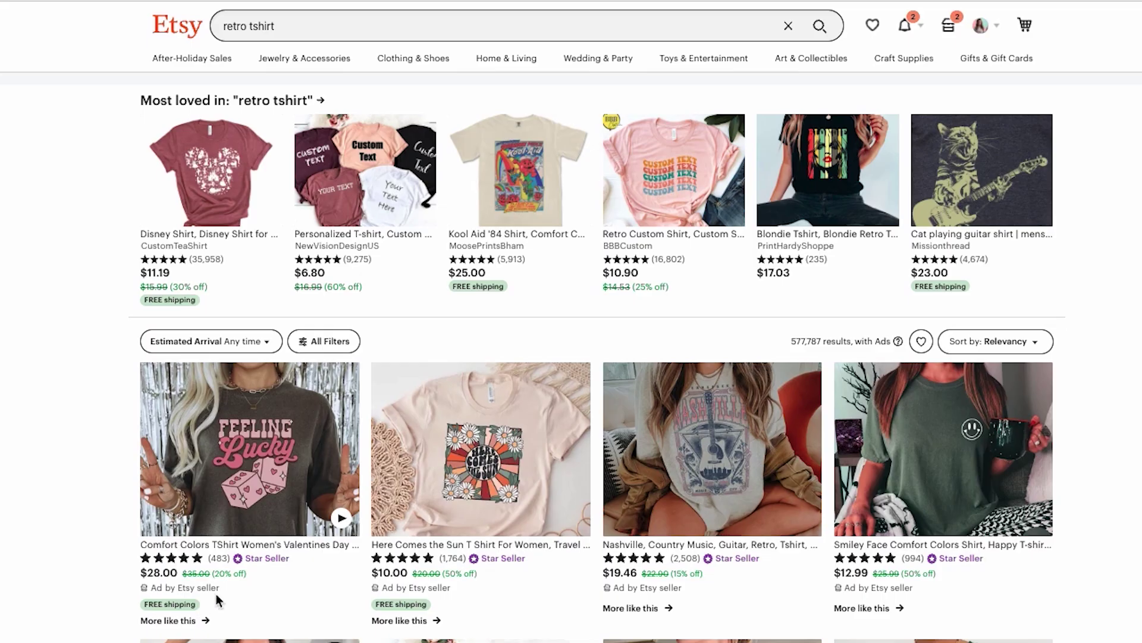
# Step: Browse the Etsy retro tshirt results and open the $17.99 'Mama Shirt for Mom' listing
pyautogui.scroll(-18, 217, 600)
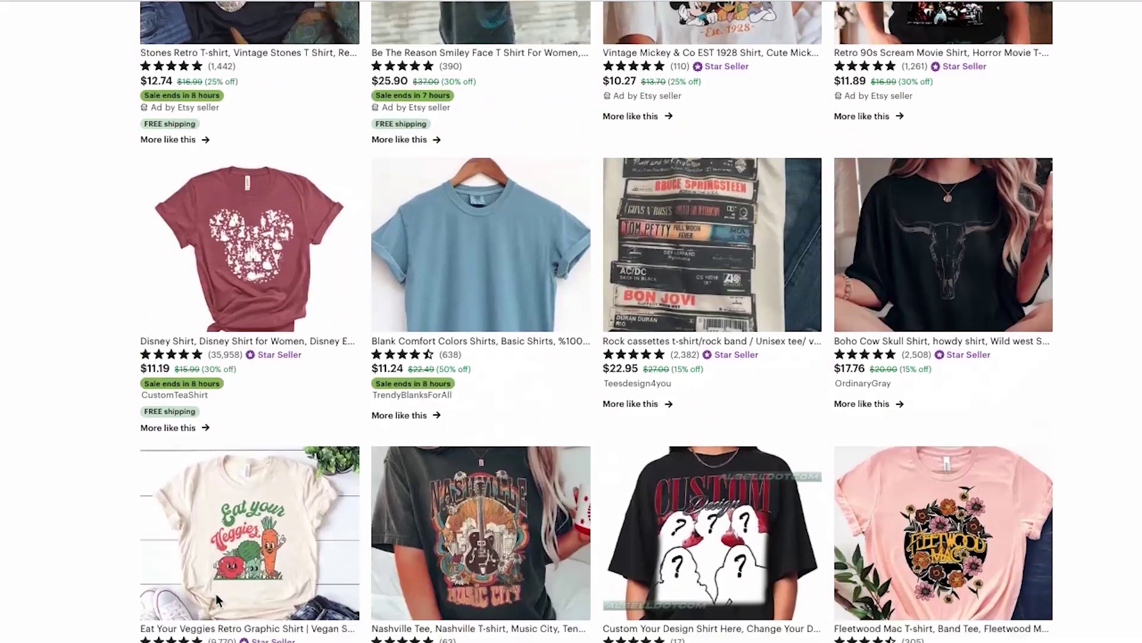
pyautogui.scroll(-5, 215, 594)
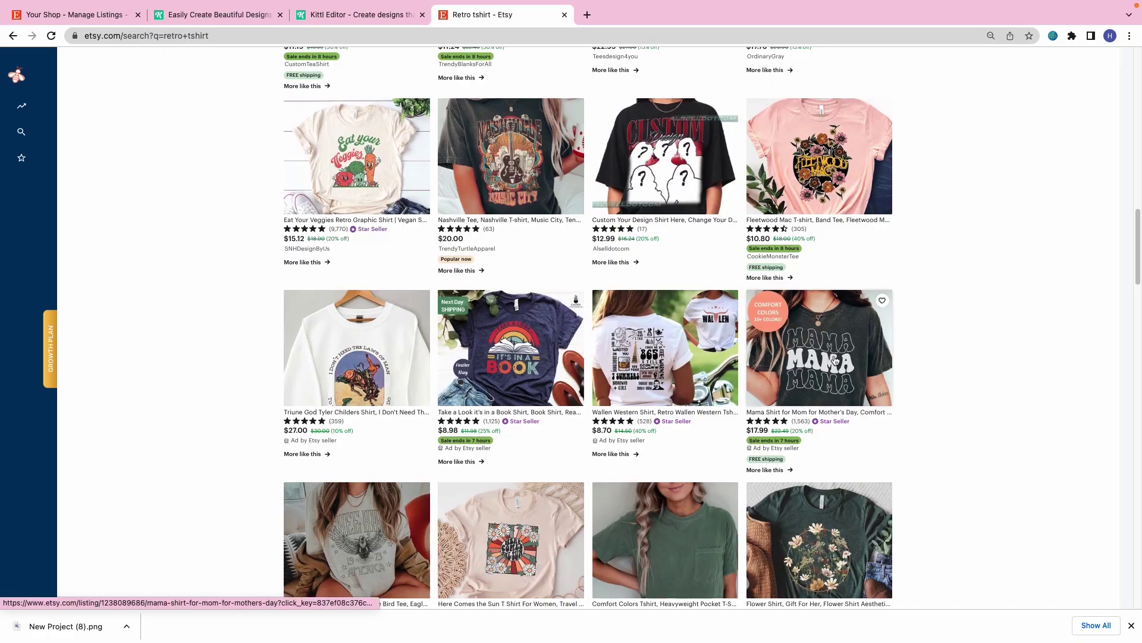
pyautogui.click(832, 359)
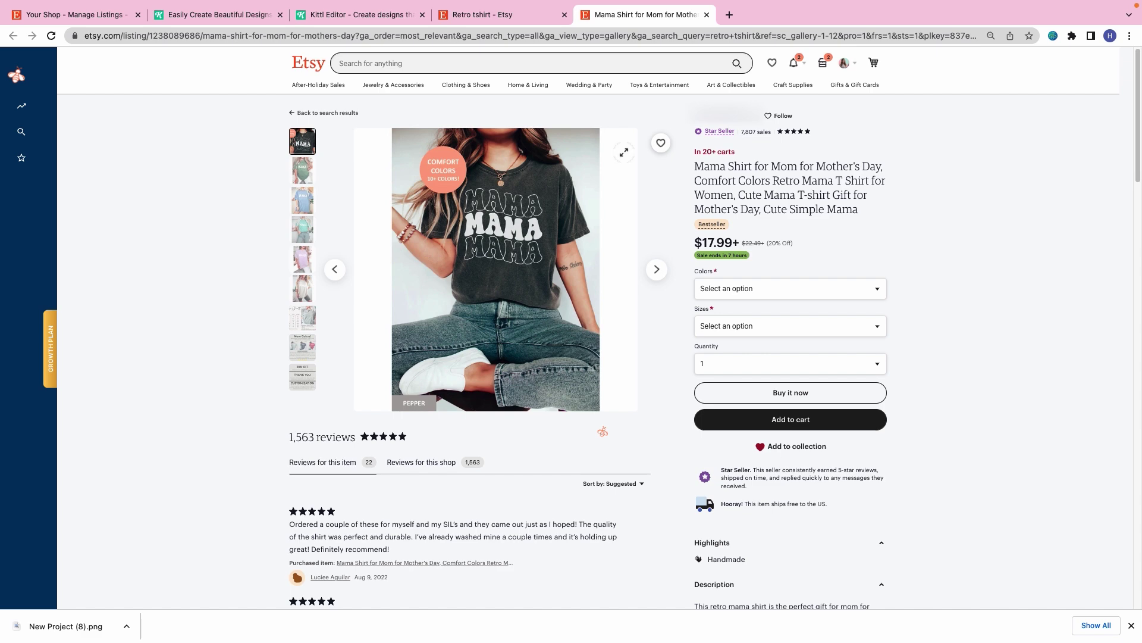
# Step: Start a new blank Kittl project from the home page and close the duplicate editor
pyautogui.click(361, 14)
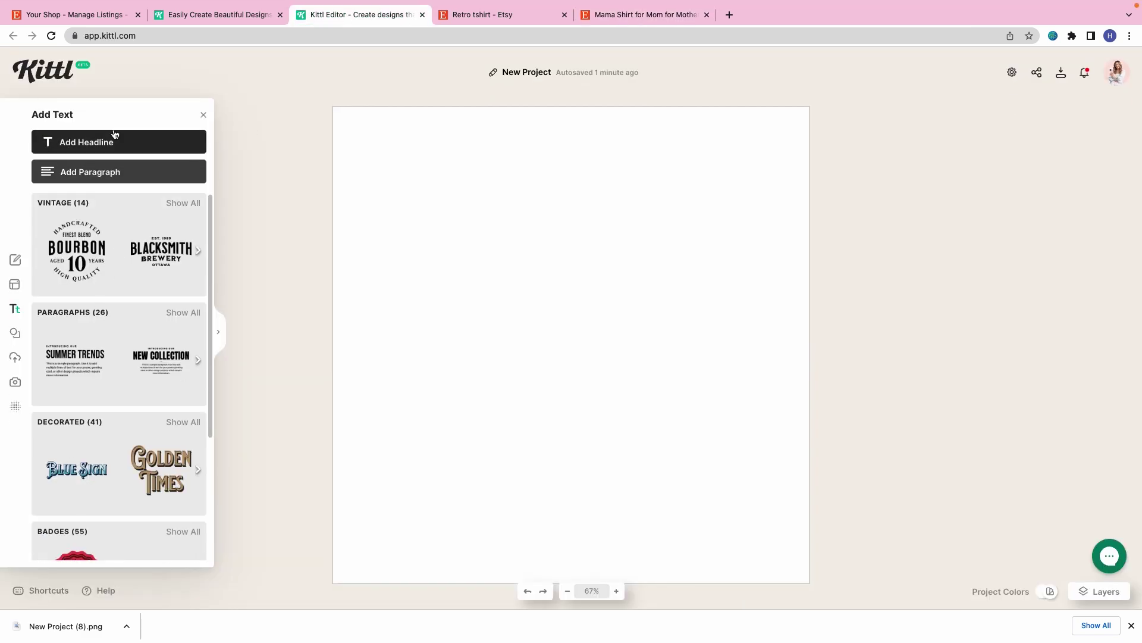
pyautogui.click(202, 16)
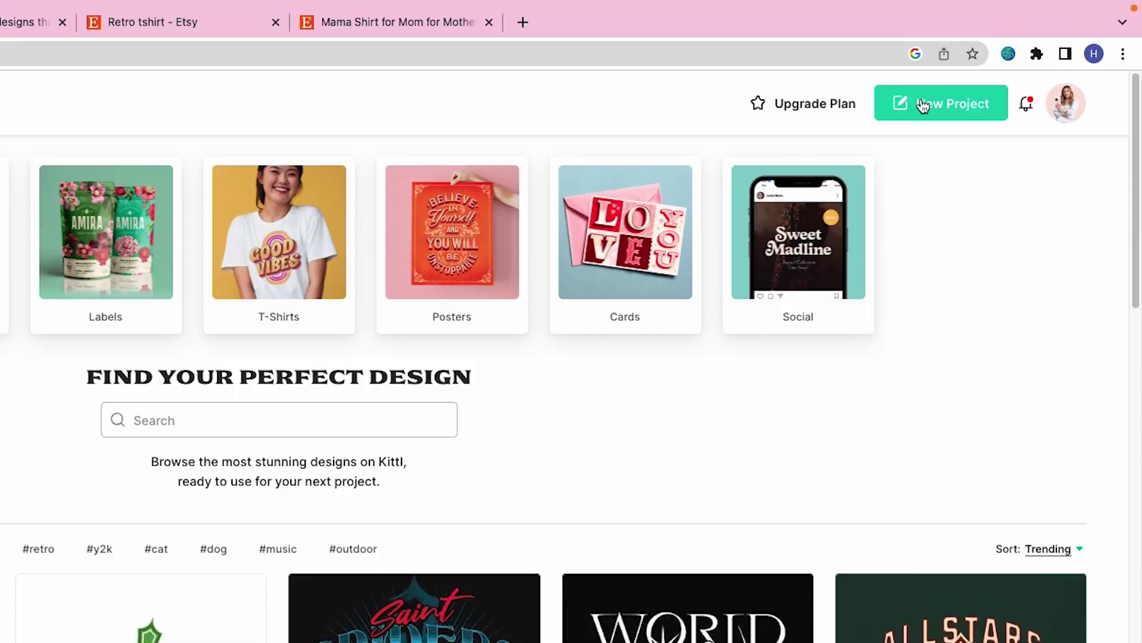
pyautogui.click(923, 106)
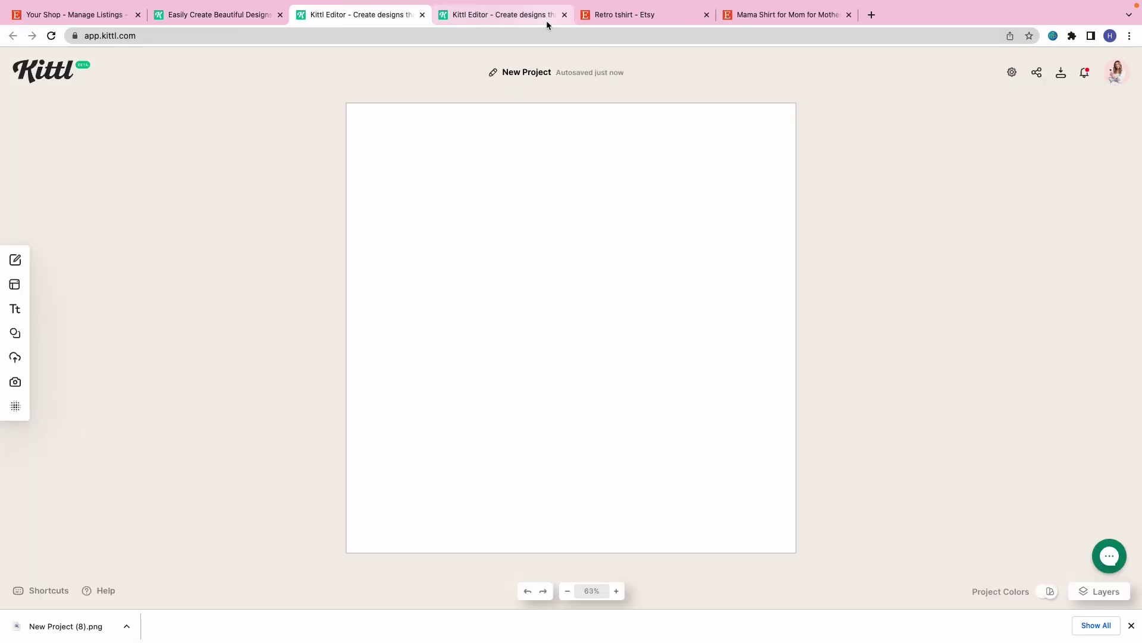
pyautogui.click(565, 15)
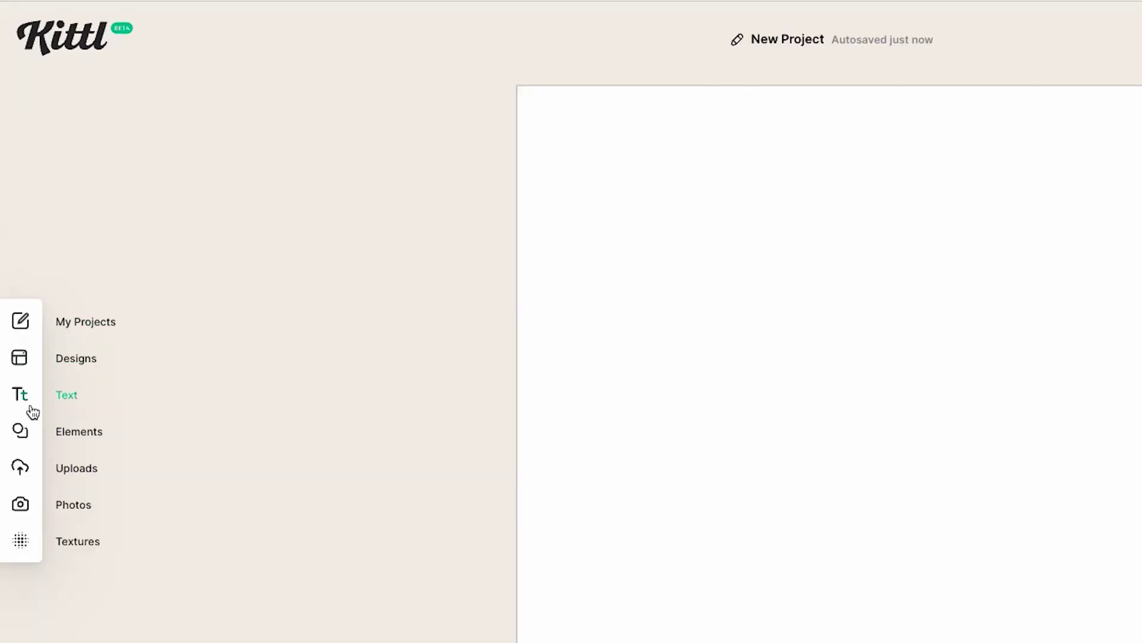
# Step: Add a headline, enlarge it to size 142, and change its wording to 'art teacher'
pyautogui.click(32, 410)
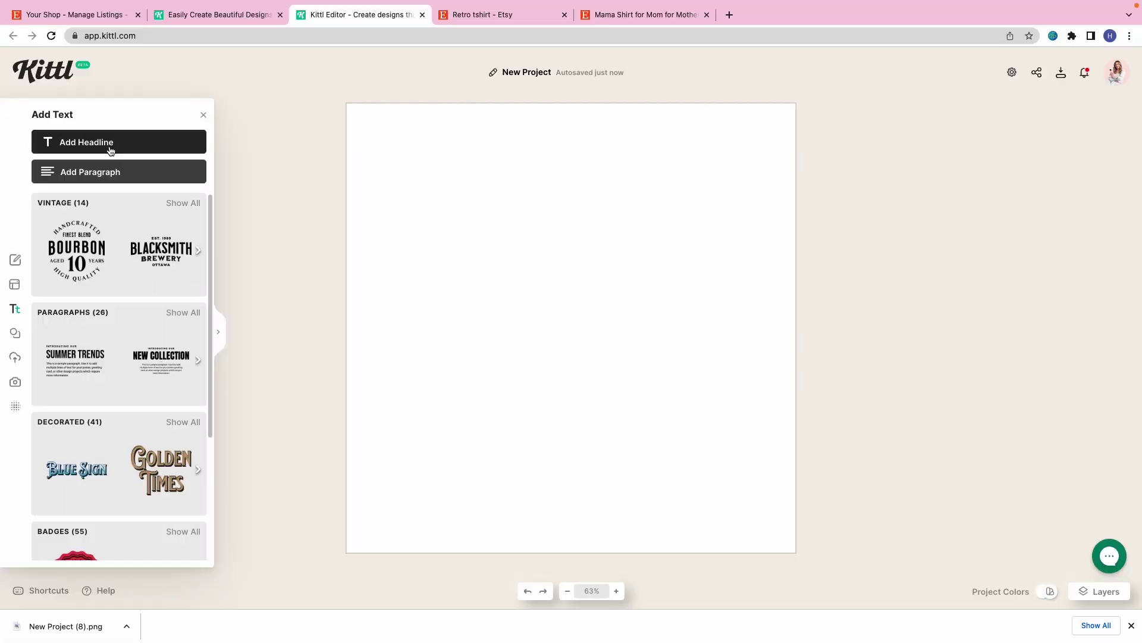
pyautogui.click(110, 150)
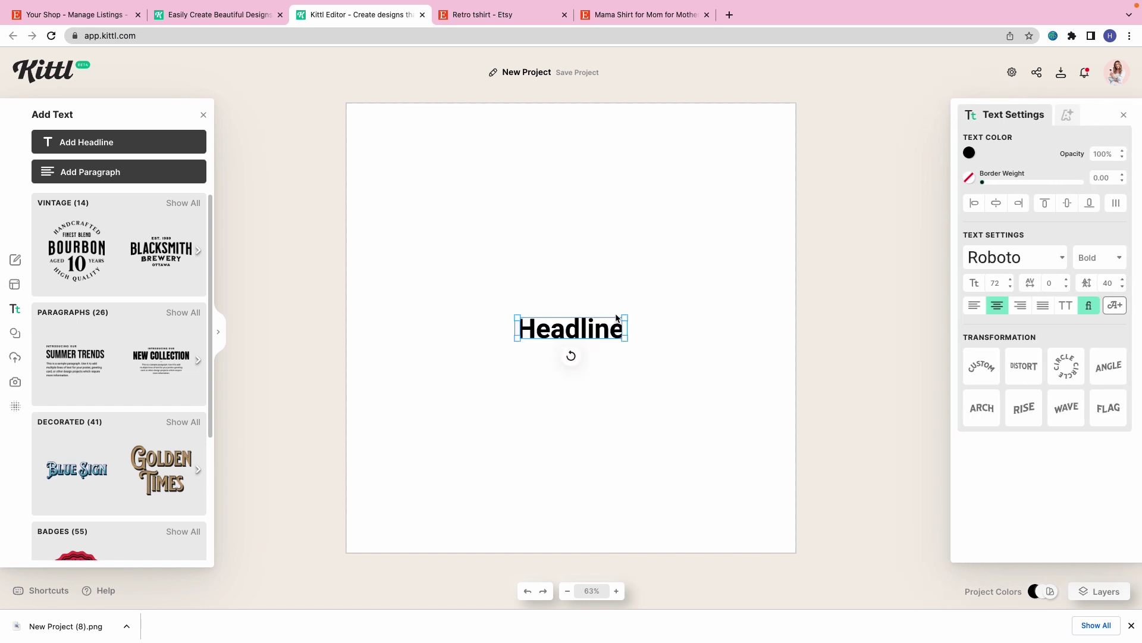
pyautogui.moveTo(621, 319); pyautogui.dragTo(683, 255)
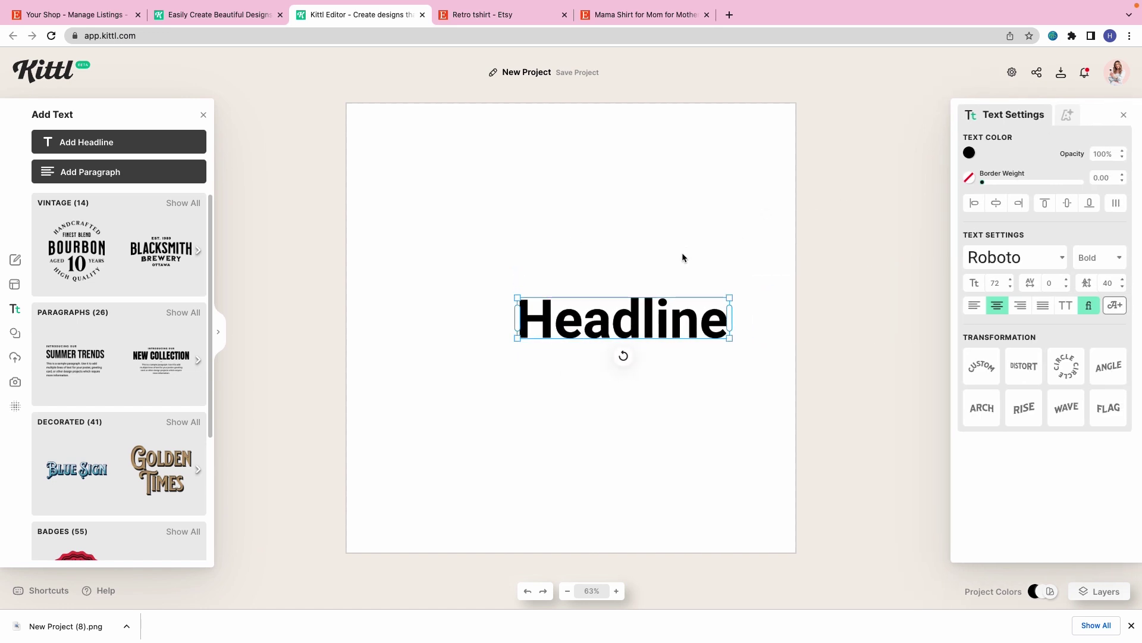
pyautogui.moveTo(727, 307); pyautogui.dragTo(530, 314)
pyautogui.write('art ')
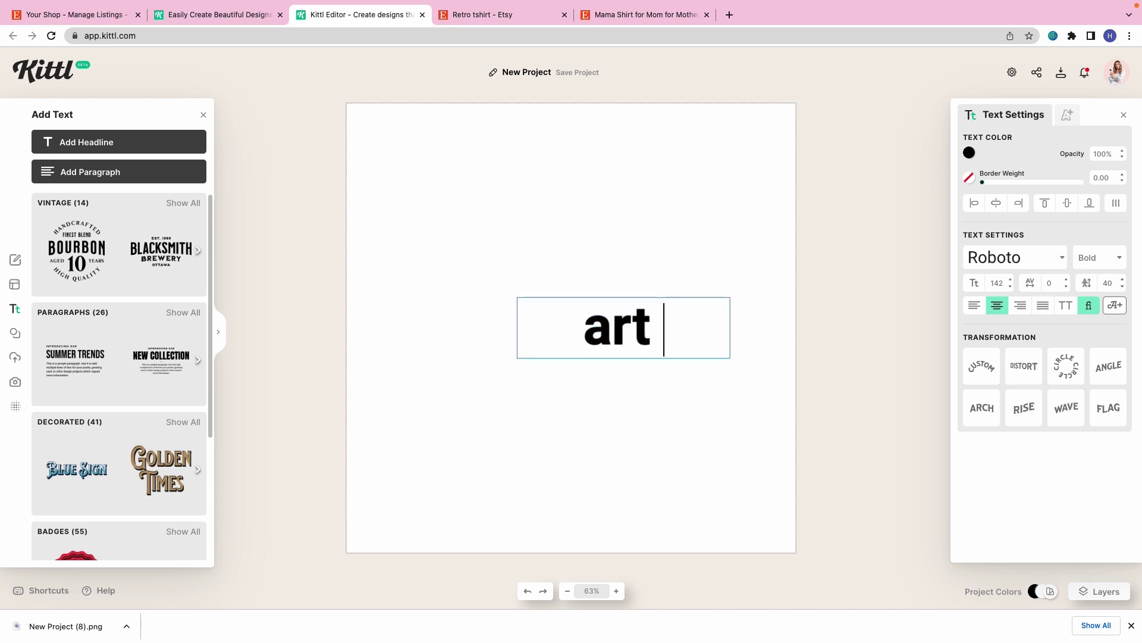
pyautogui.write('teacher')
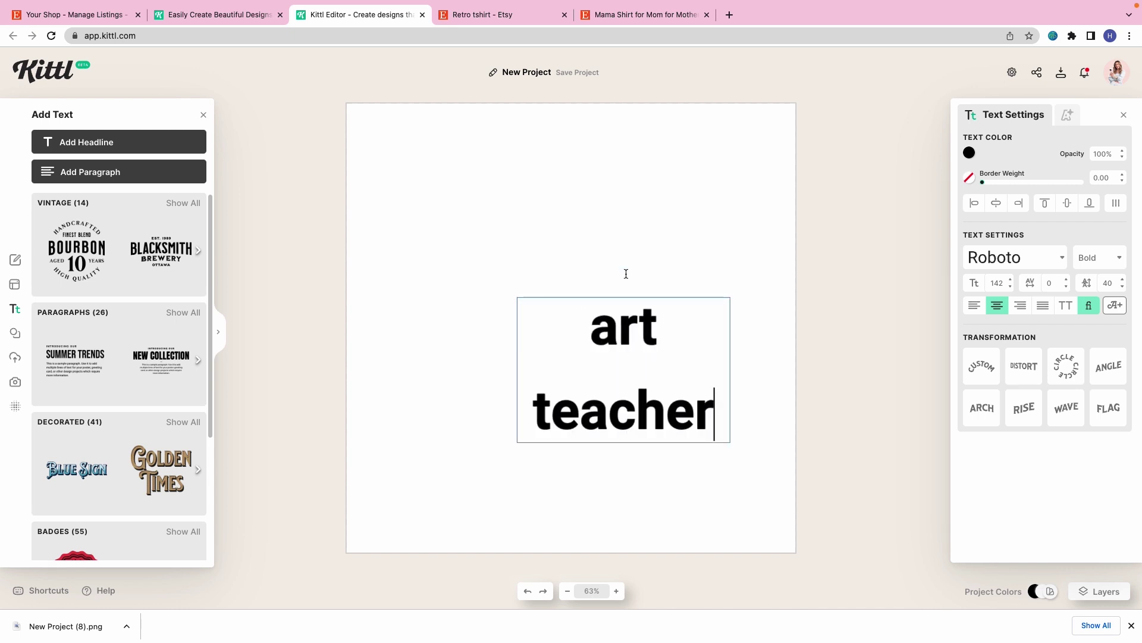
pyautogui.click(835, 202)
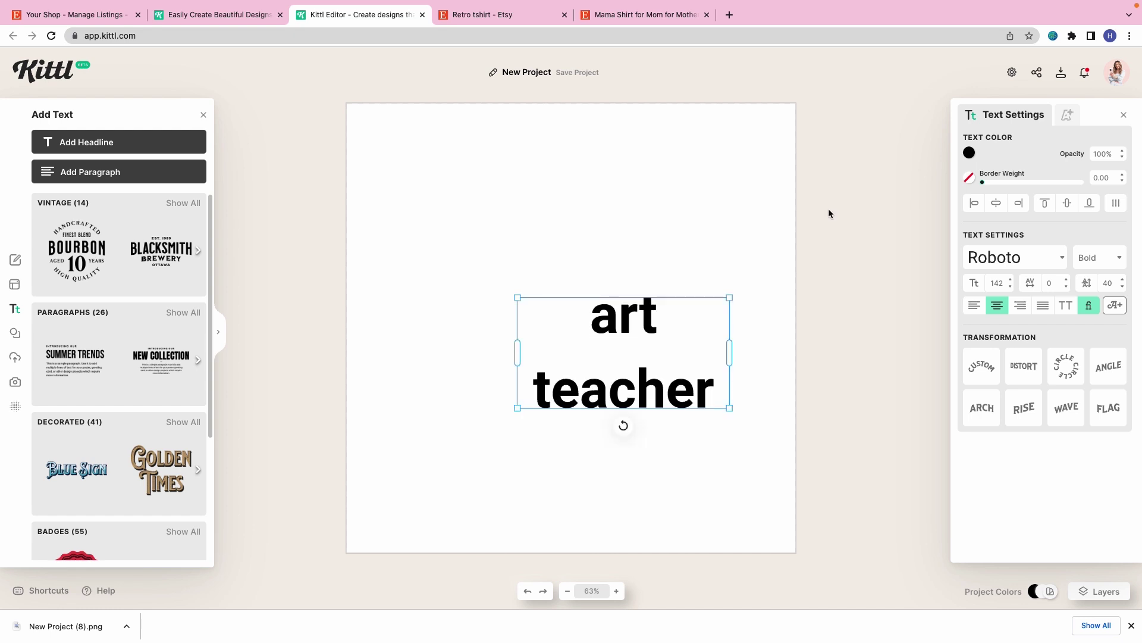
# Step: Widen the 'art teacher' text box so the headline fits on one line
pyautogui.click(219, 329)
pyautogui.click(1133, 332)
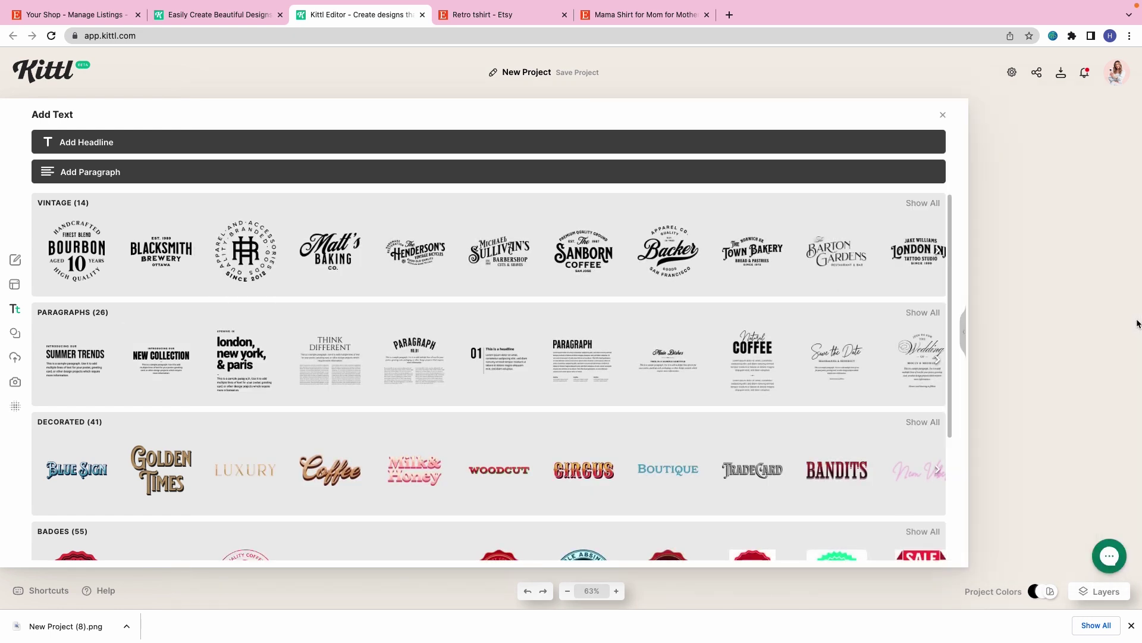
pyautogui.click(629, 381)
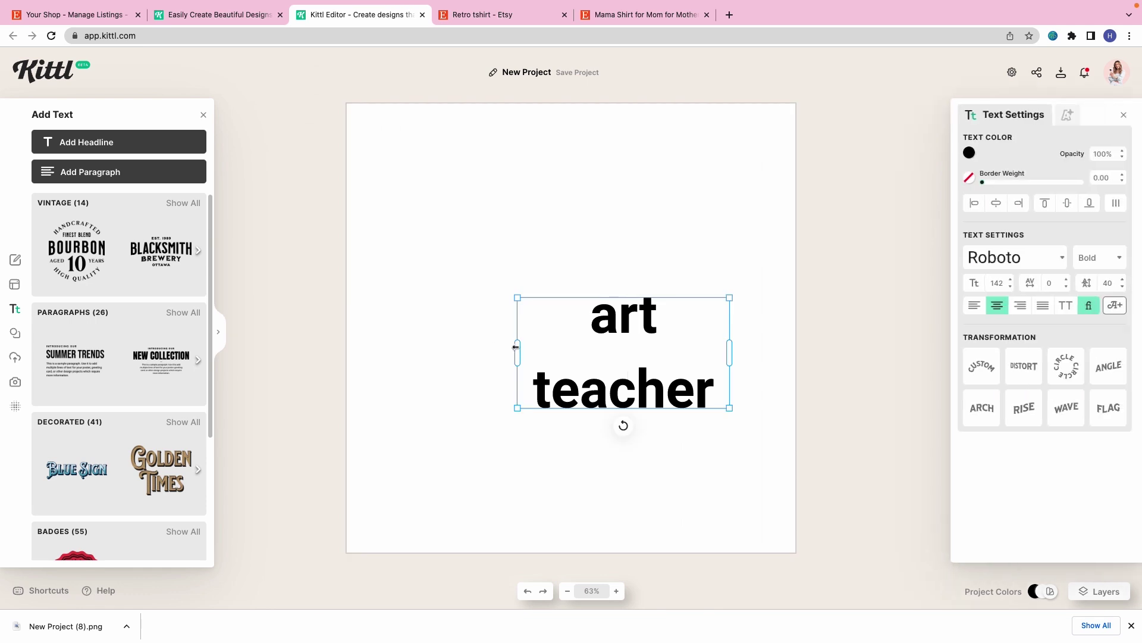
pyautogui.moveTo(516, 347); pyautogui.dragTo(363, 351)
# Step: Move 'art teacher' higher on the canvas and try the Chicle typeface on it
pyautogui.click(644, 182)
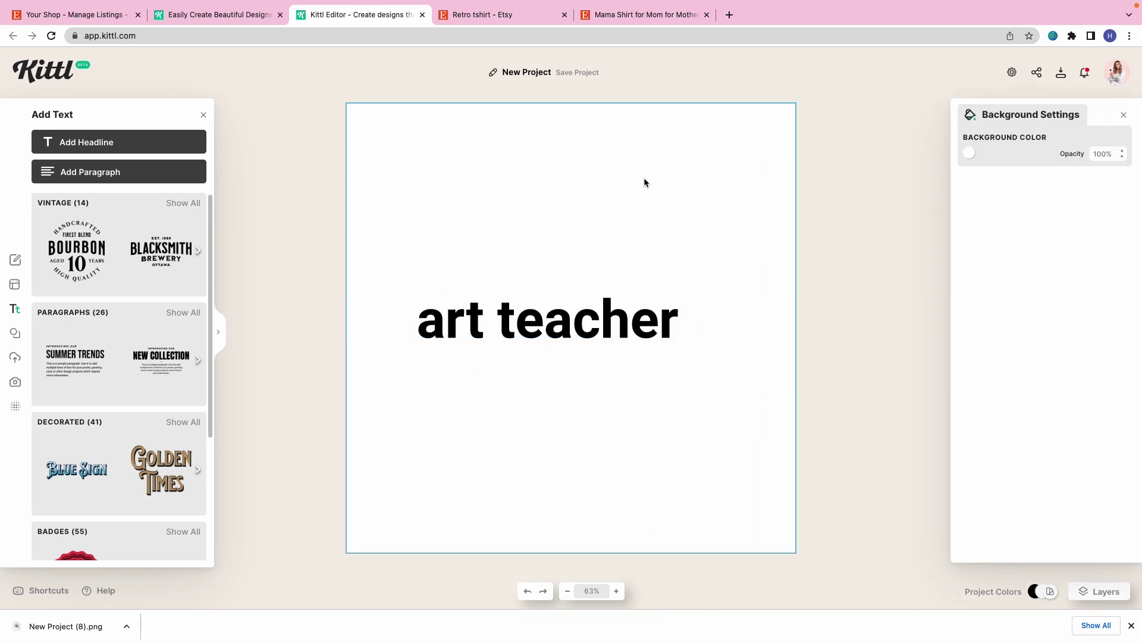
pyautogui.moveTo(564, 315); pyautogui.dragTo(594, 256)
pyautogui.click(997, 259)
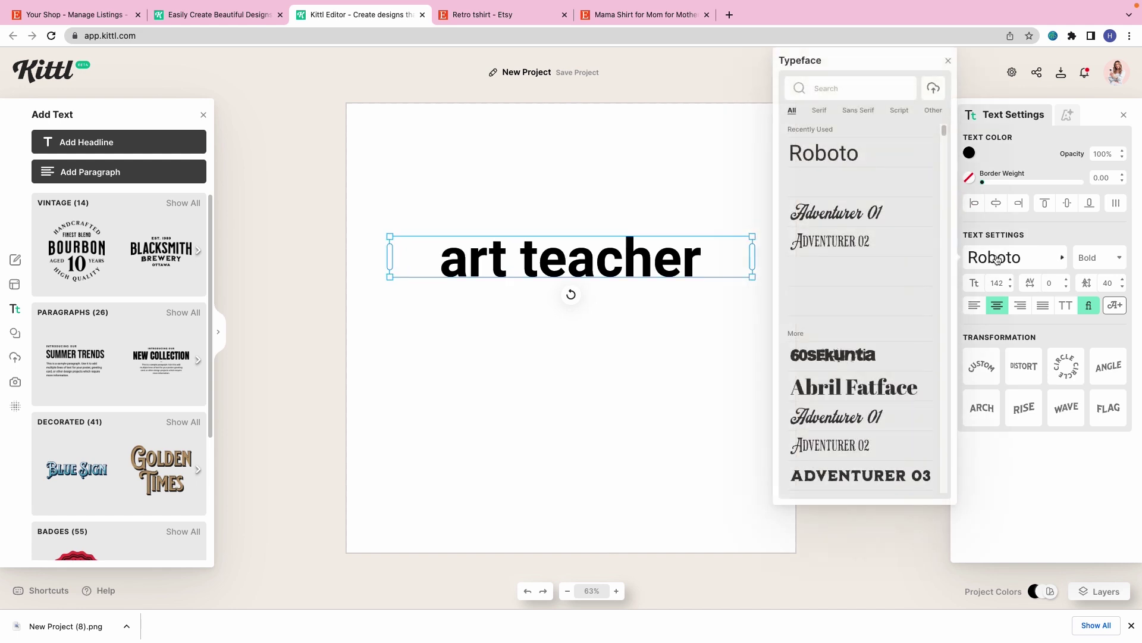
pyautogui.click(849, 81)
pyautogui.write('retro')
pyautogui.press('BackSpace')
pyautogui.press('BackSpace')
pyautogui.press('BackSpace')
pyautogui.press('BackSpace')
pyautogui.press('BackSpace')
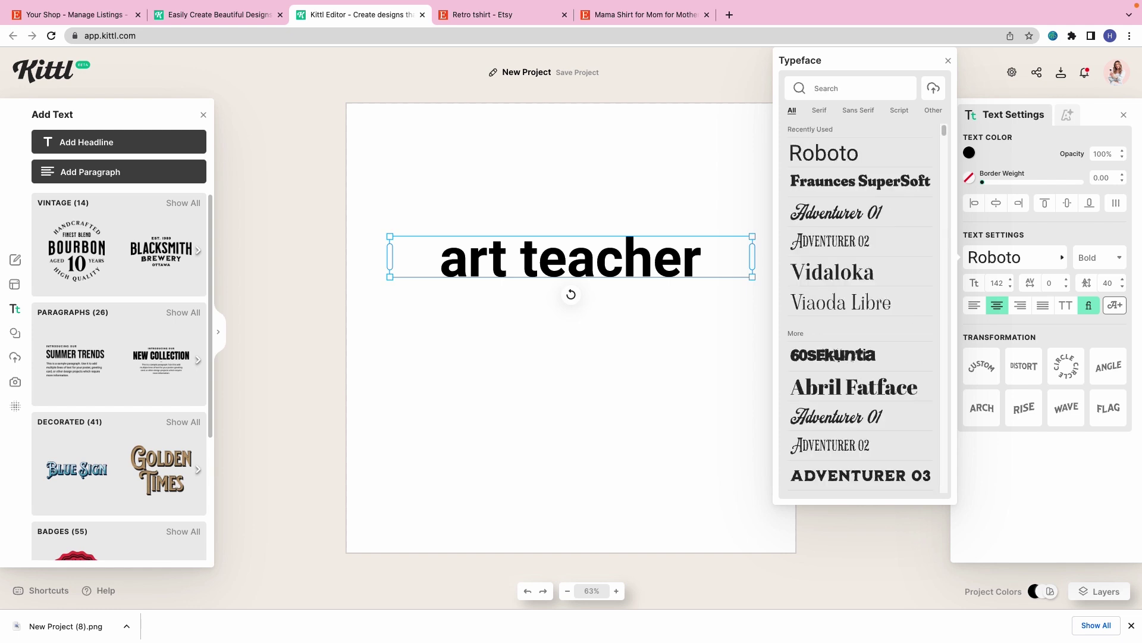
pyautogui.scroll(-10, 921, 241)
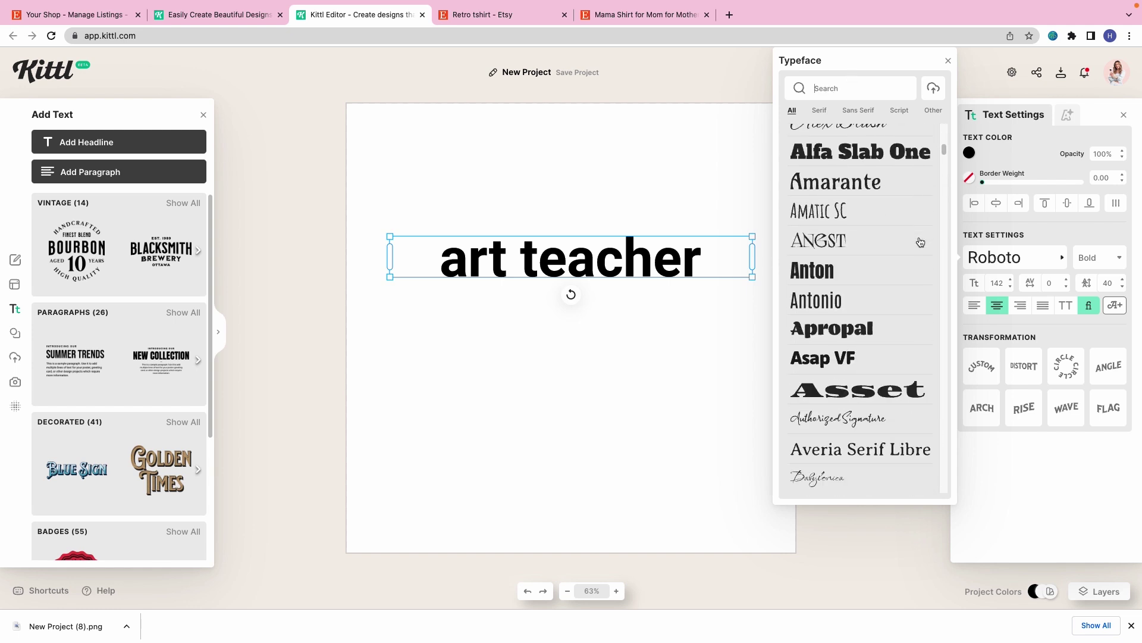
pyautogui.scroll(-7, 920, 242)
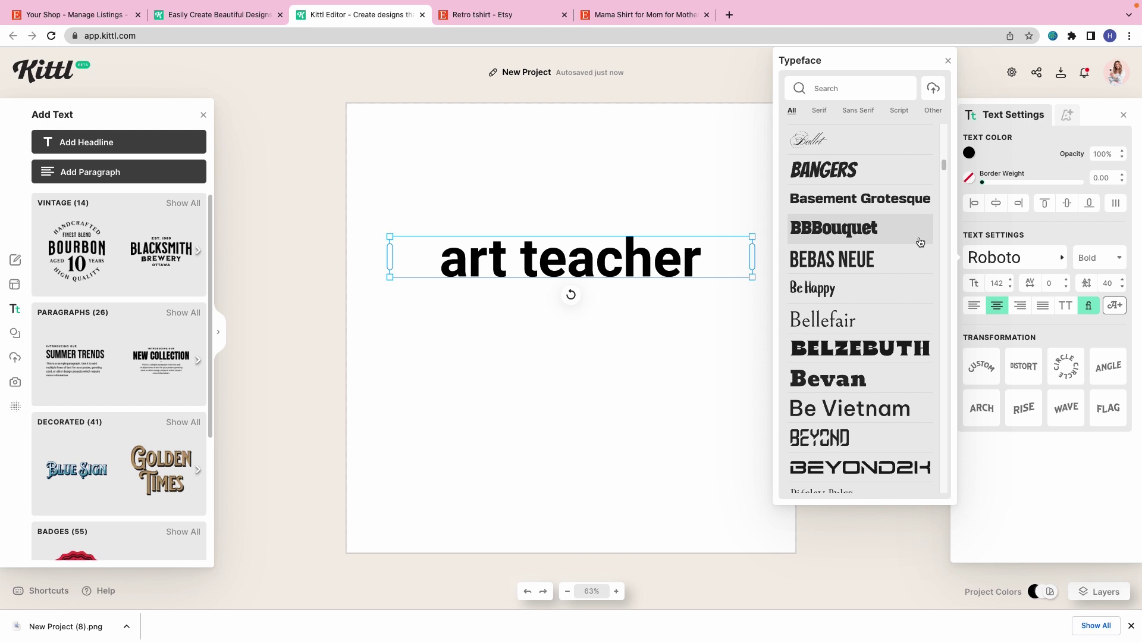
pyautogui.scroll(-2, 921, 242)
pyautogui.scroll(-9, 921, 242)
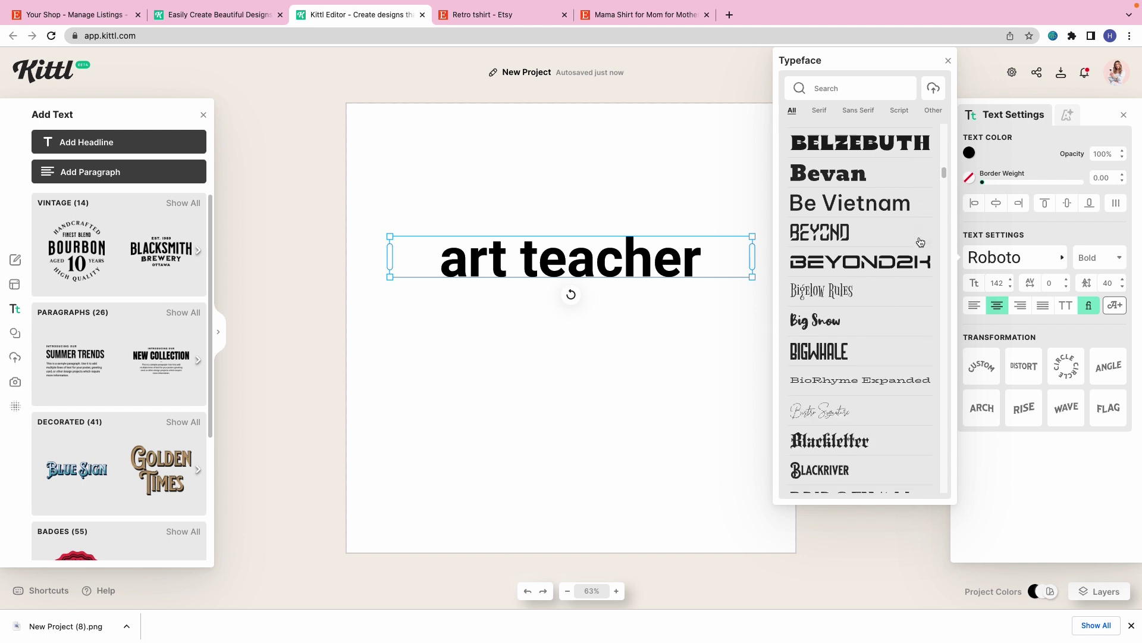
pyautogui.scroll(-3, 920, 242)
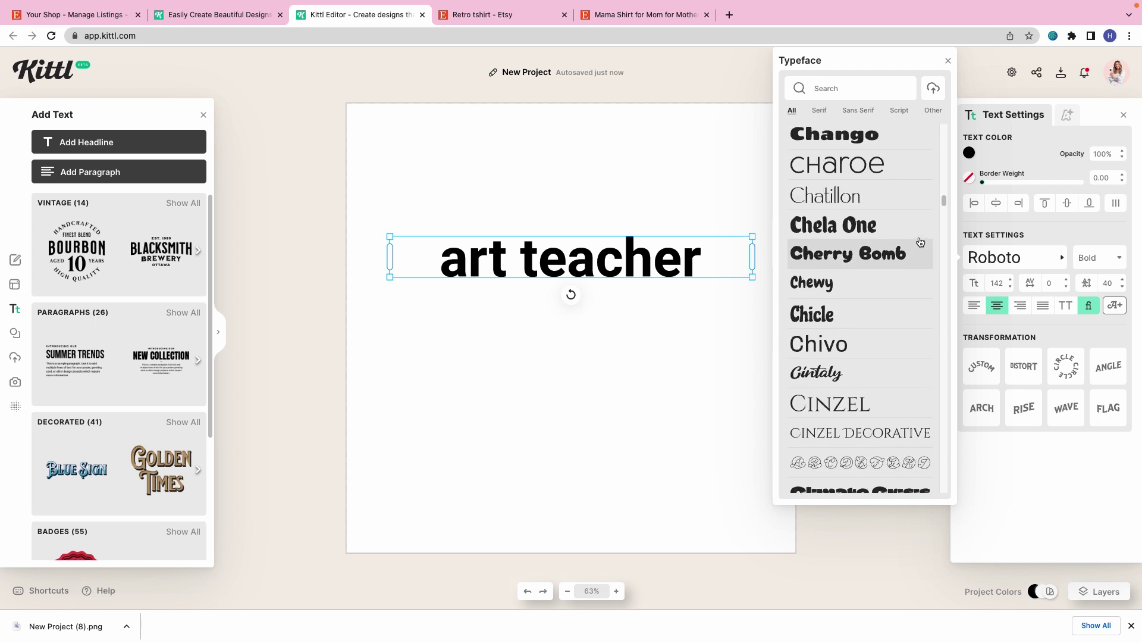
pyautogui.click(878, 305)
# Step: Set the font weight to Black and make the headline all uppercase
pyautogui.scroll(15, 856, 303)
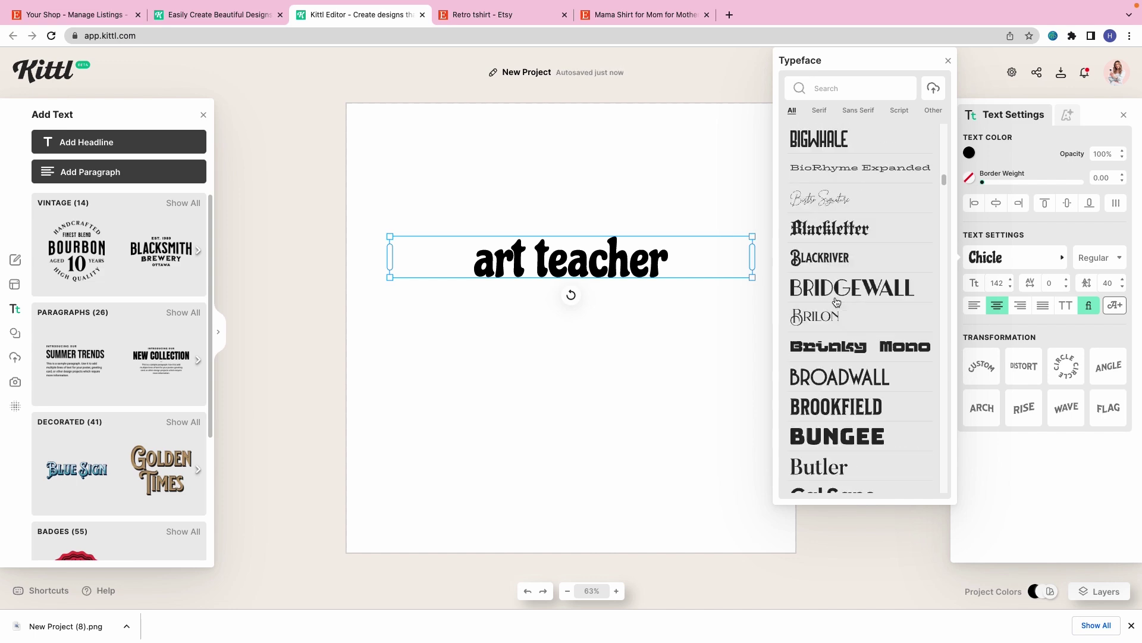
pyautogui.scroll(-10, 837, 302)
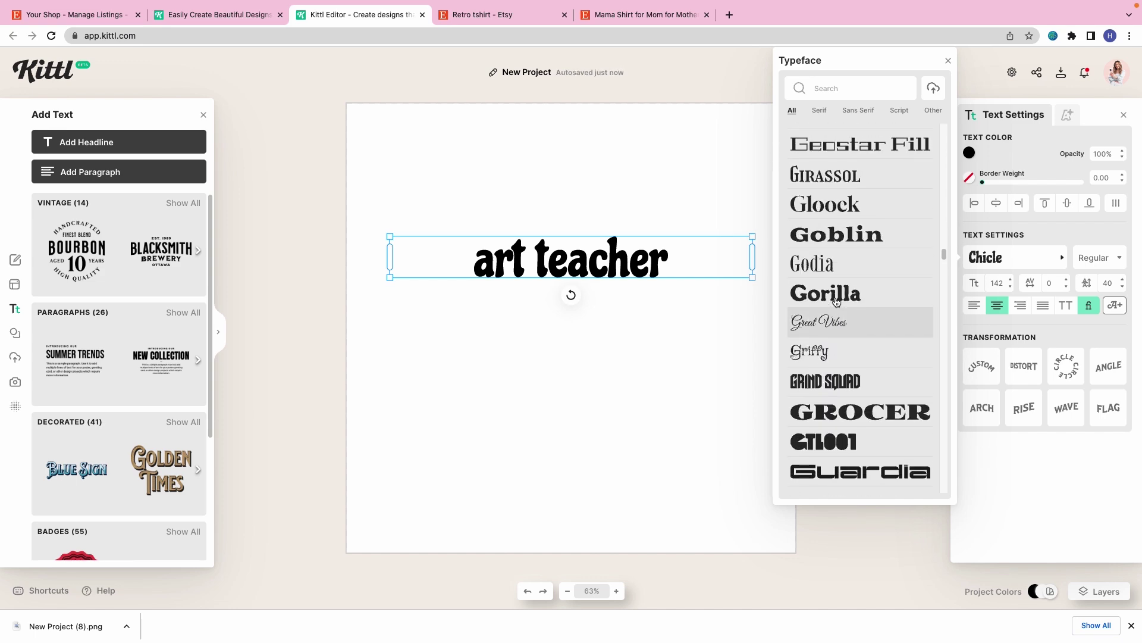
pyautogui.click(1113, 260)
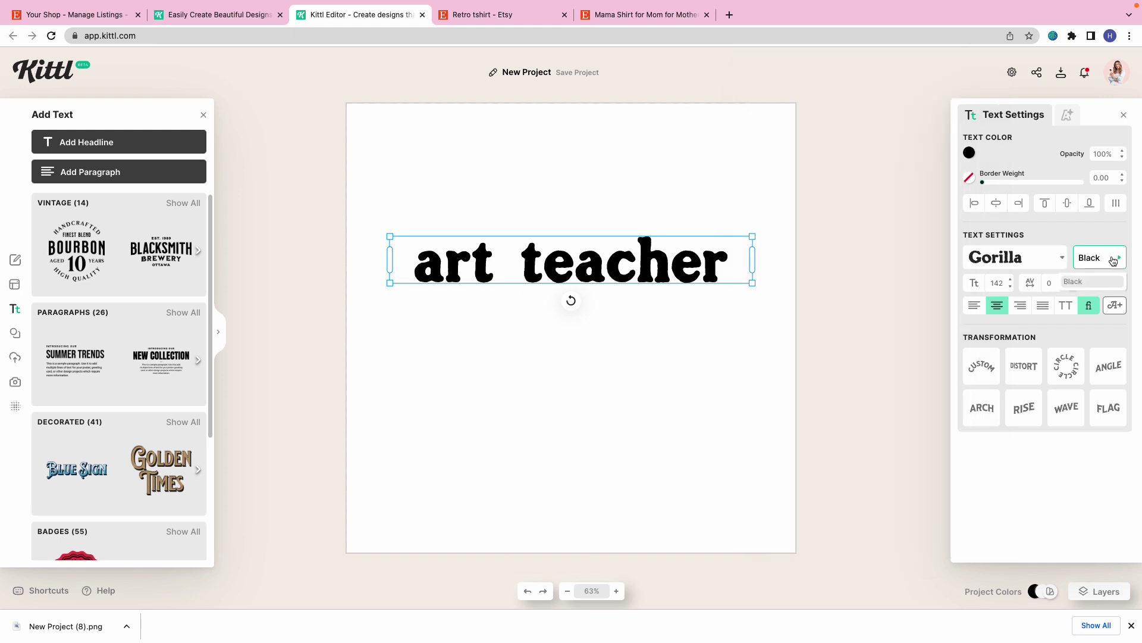
pyautogui.click(994, 262)
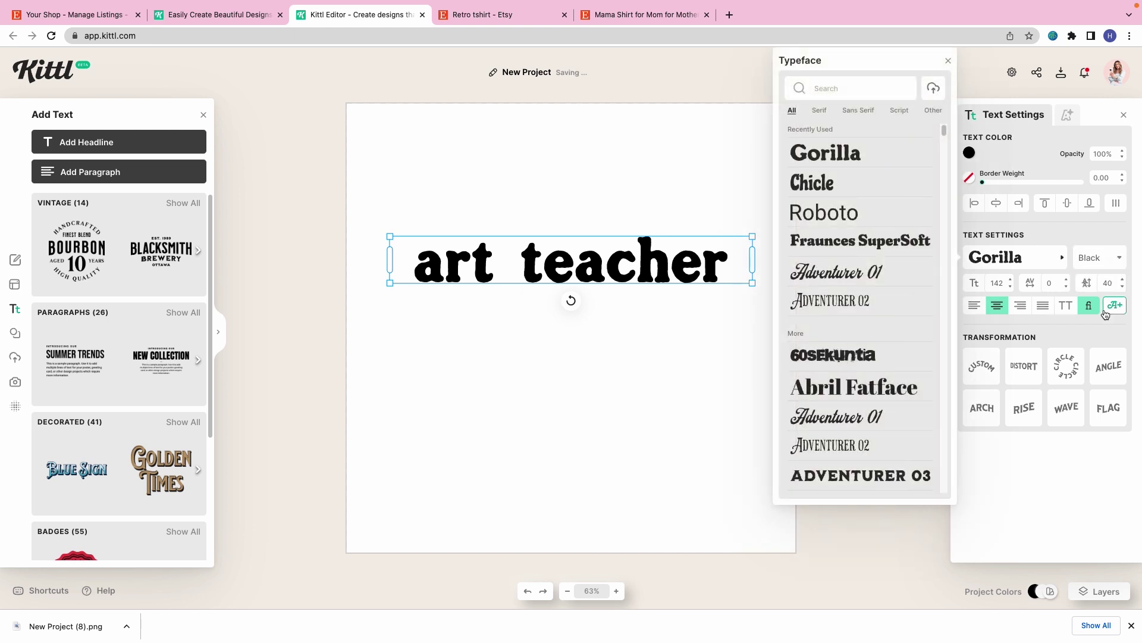
pyautogui.click(1072, 306)
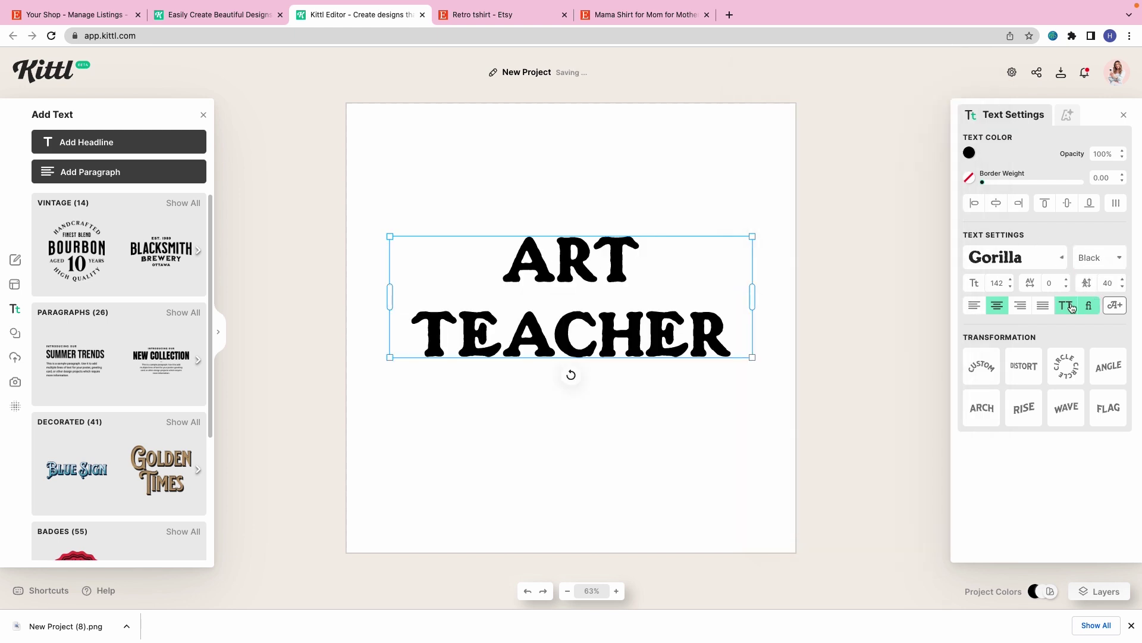
pyautogui.click(1003, 257)
# Step: Try Shrikhand, SUNDAZE and Chicle typefaces on ART TEACHER, ending on Shrikhand
pyautogui.scroll(-4, 819, 415)
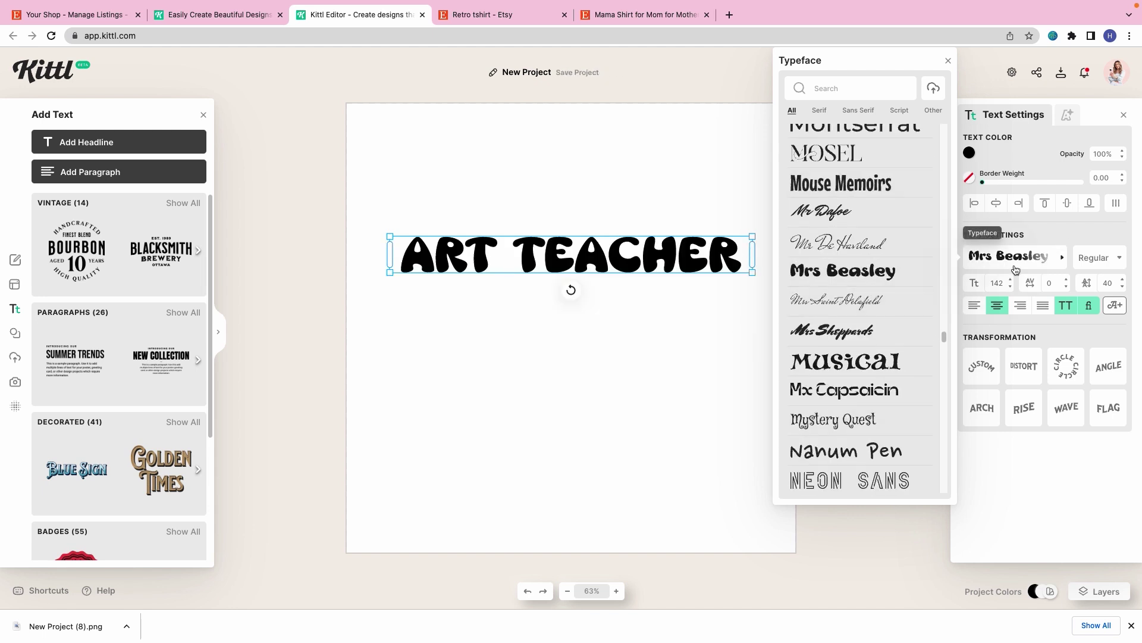
pyautogui.scroll(-1, 882, 355)
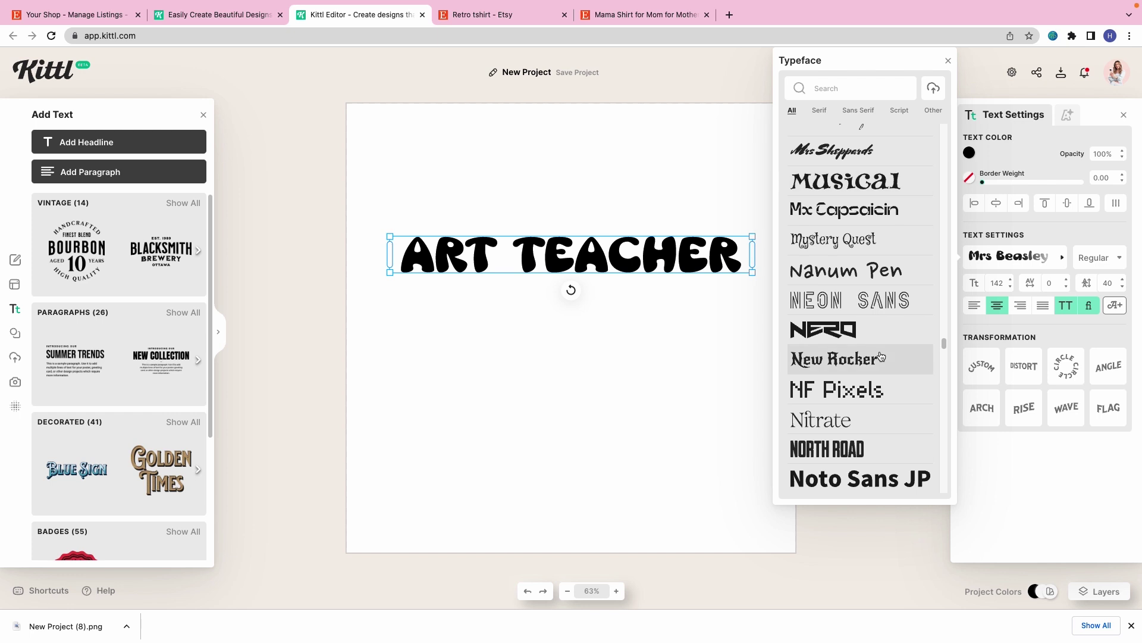
pyautogui.scroll(-1, 881, 355)
pyautogui.scroll(-15, 881, 356)
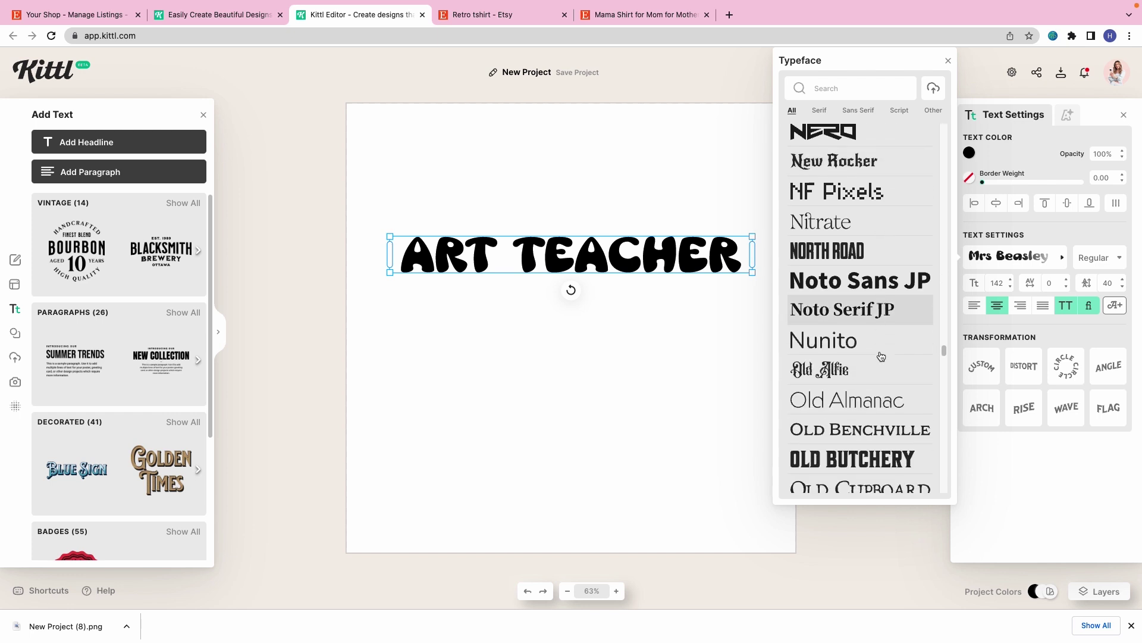
pyautogui.scroll(-15, 881, 356)
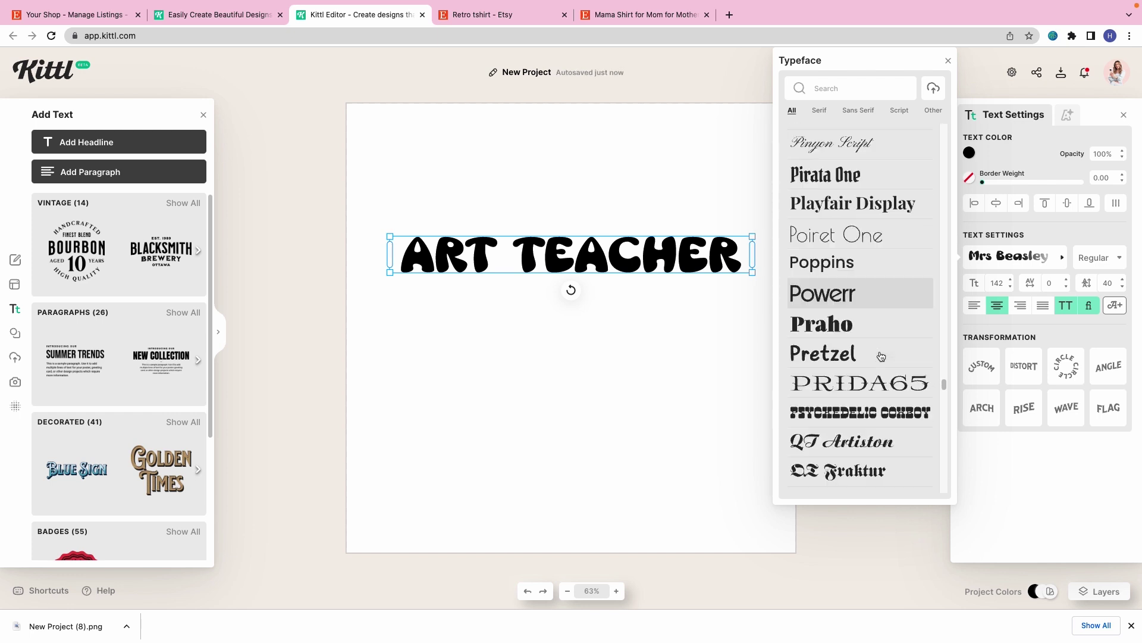
pyautogui.scroll(-15, 881, 343)
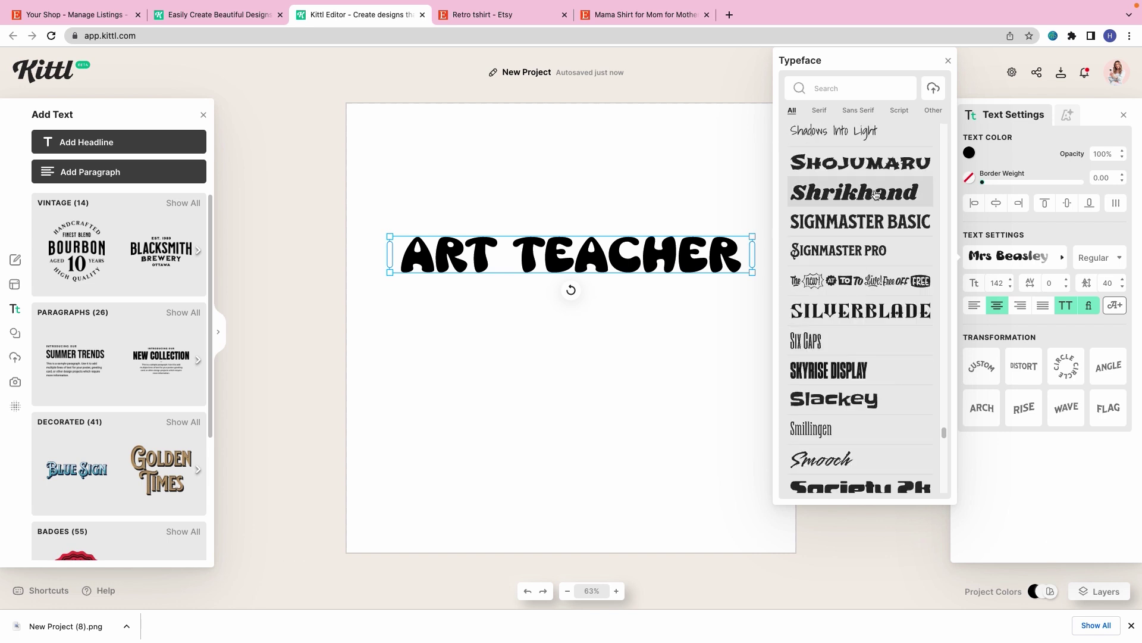
pyautogui.click(863, 191)
pyautogui.scroll(-5, 848, 354)
pyautogui.scroll(-10, 848, 354)
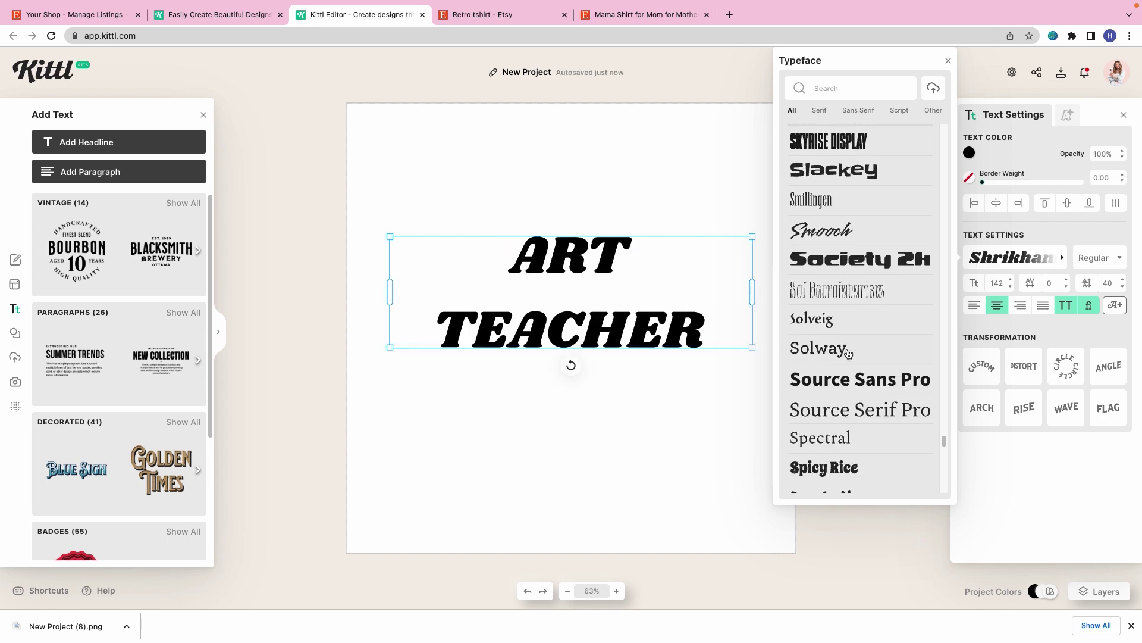
pyautogui.scroll(-1, 848, 354)
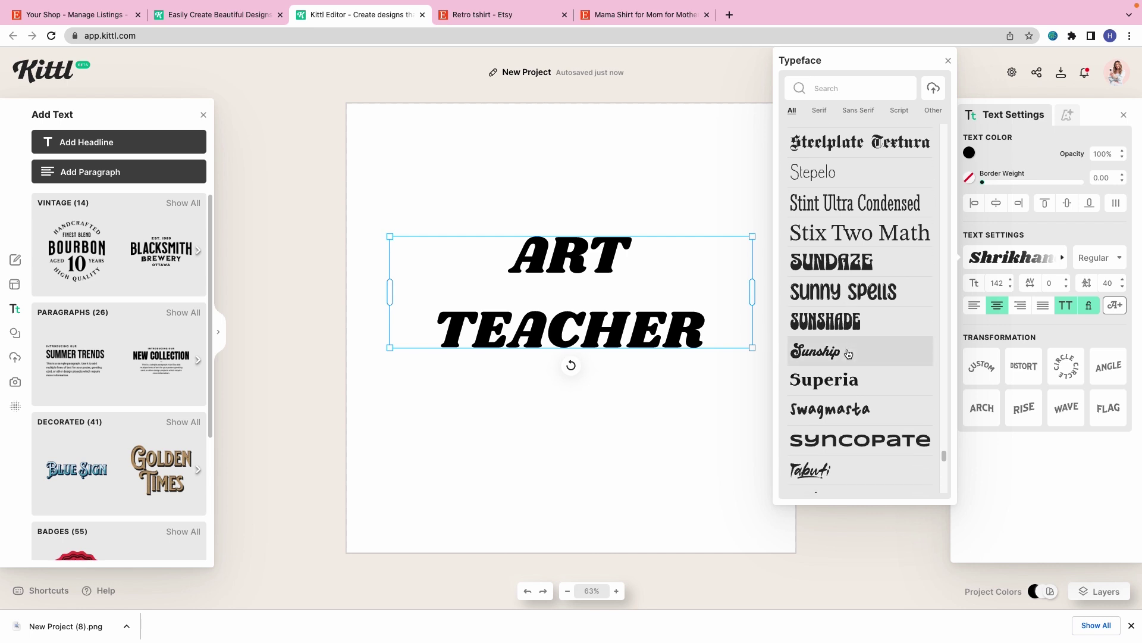
pyautogui.click(854, 262)
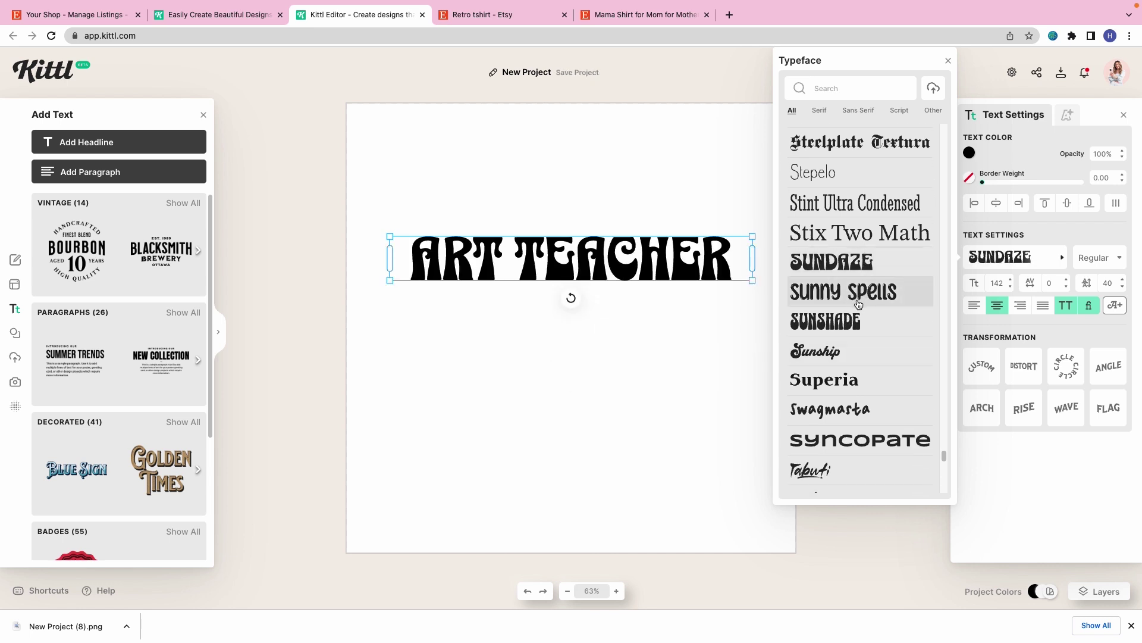
pyautogui.scroll(20, 859, 305)
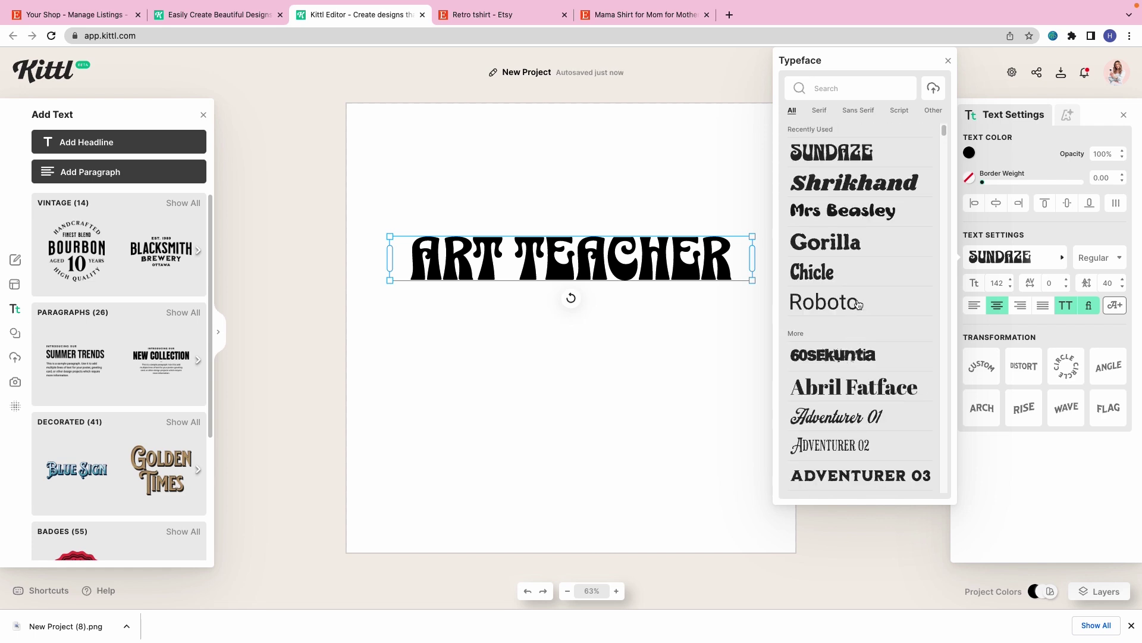
pyautogui.click(887, 270)
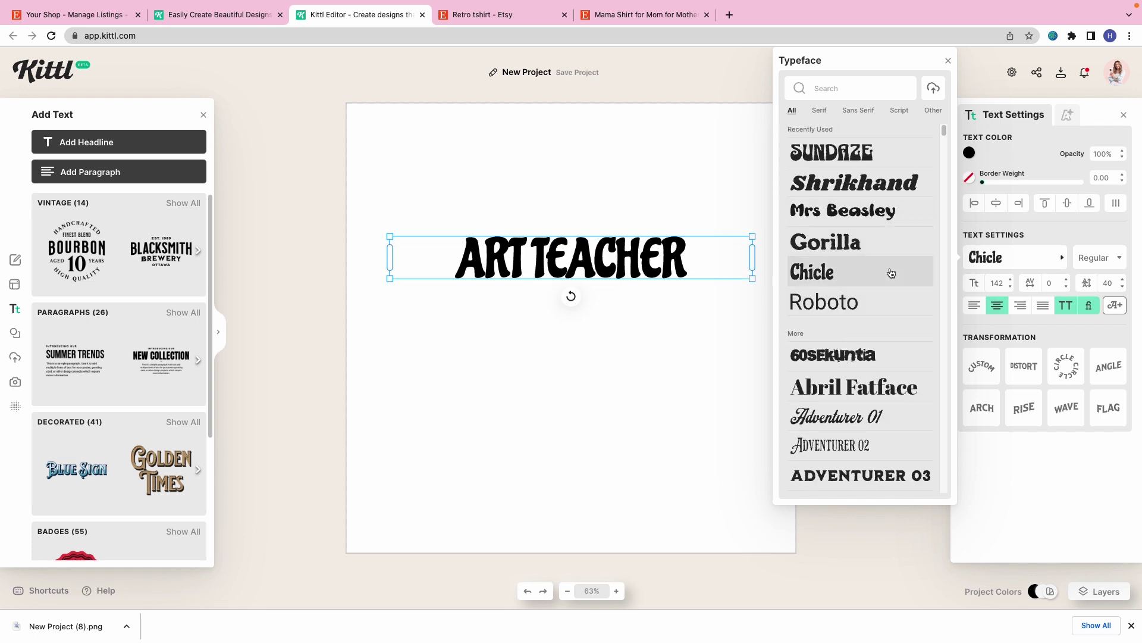
pyautogui.click(869, 212)
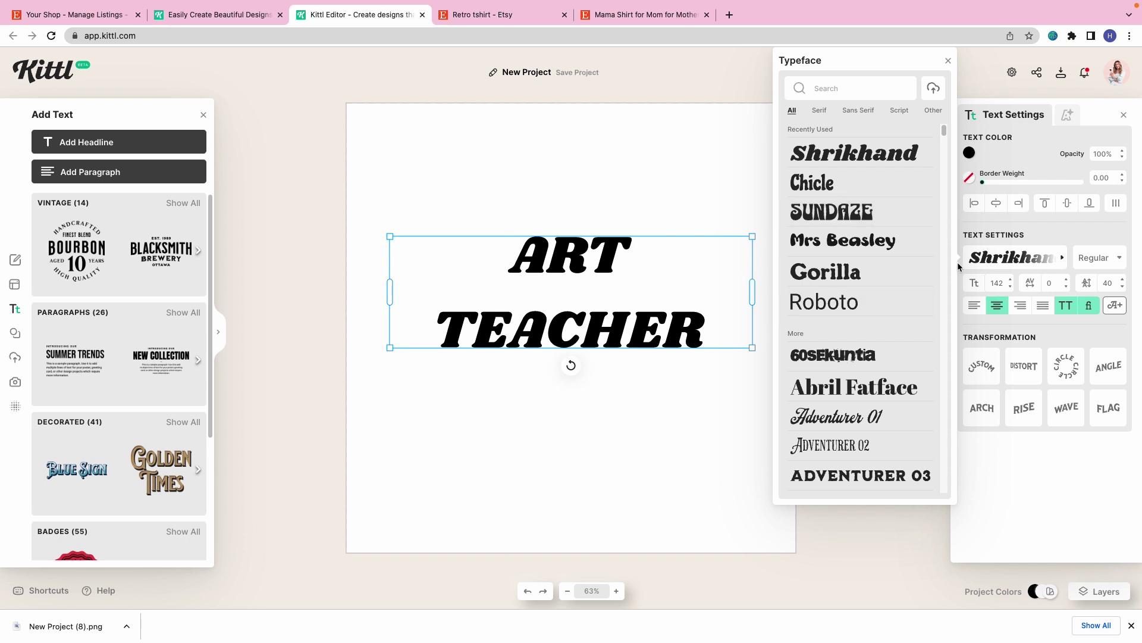
# Step: Set ART TEACHER in Fraunces SuperSoft at Black weight
pyautogui.scroll(-10, 880, 303)
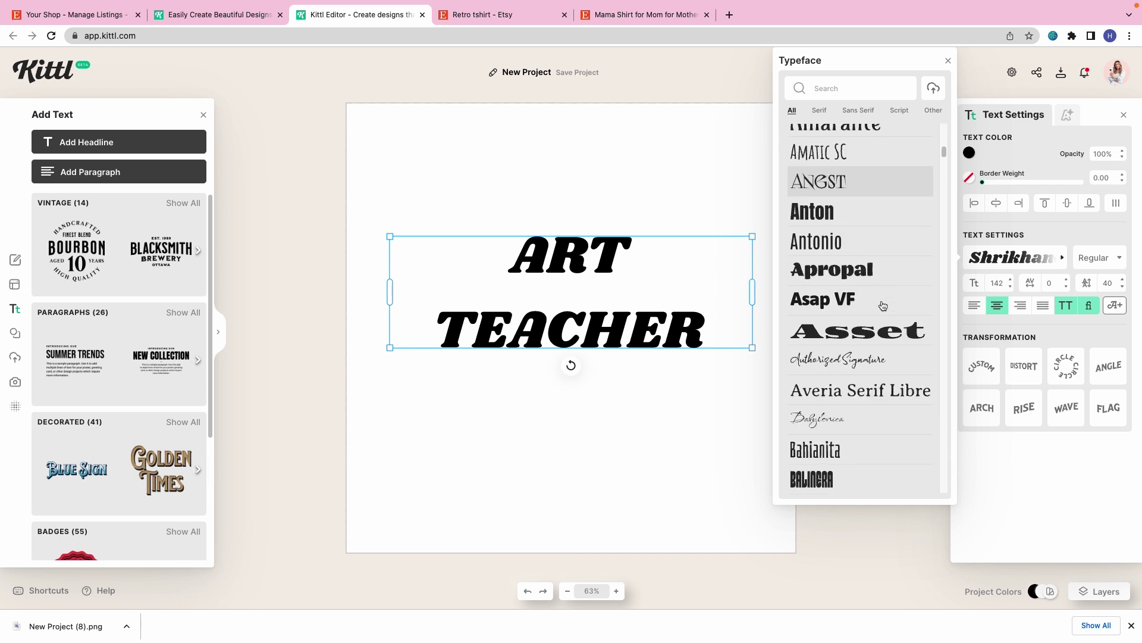
pyautogui.scroll(-5, 883, 306)
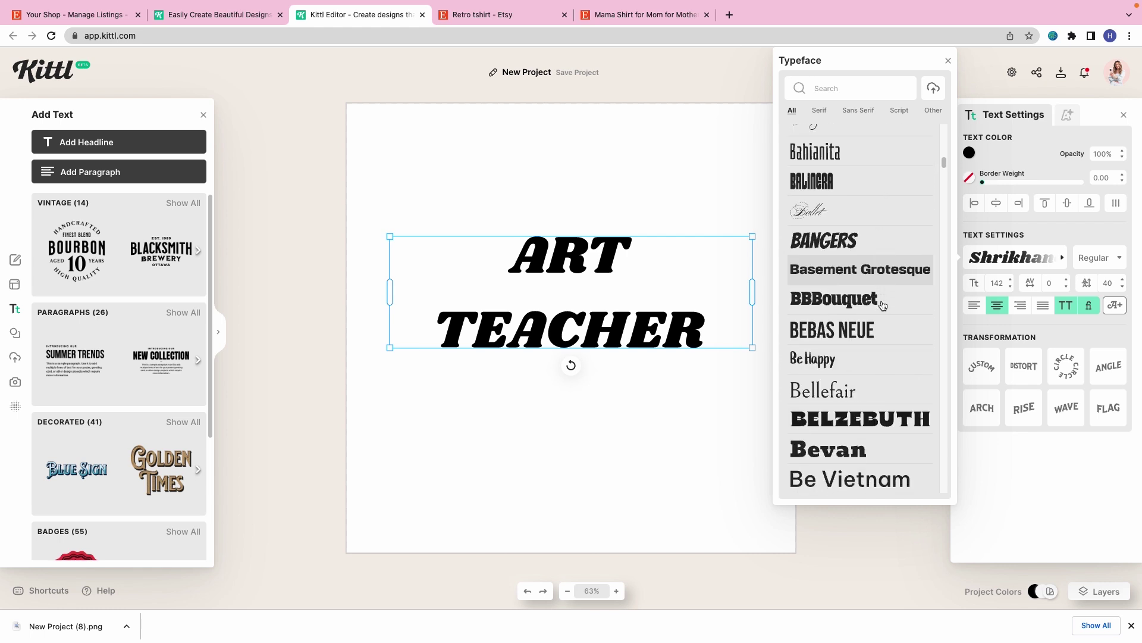
pyautogui.scroll(-6, 883, 306)
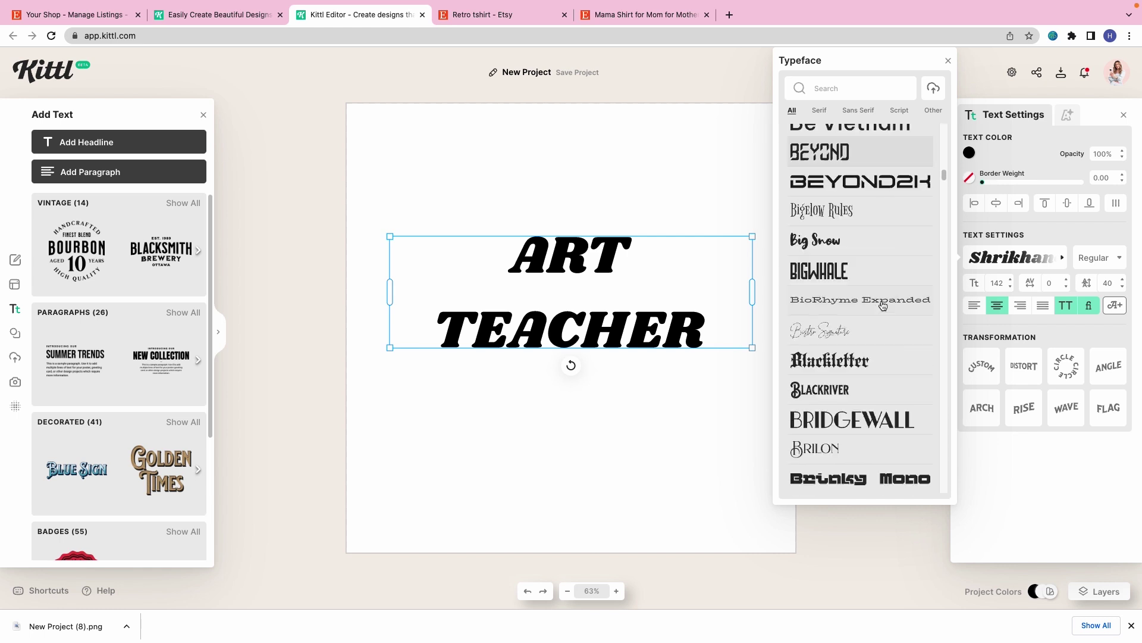
pyautogui.scroll(-10, 883, 306)
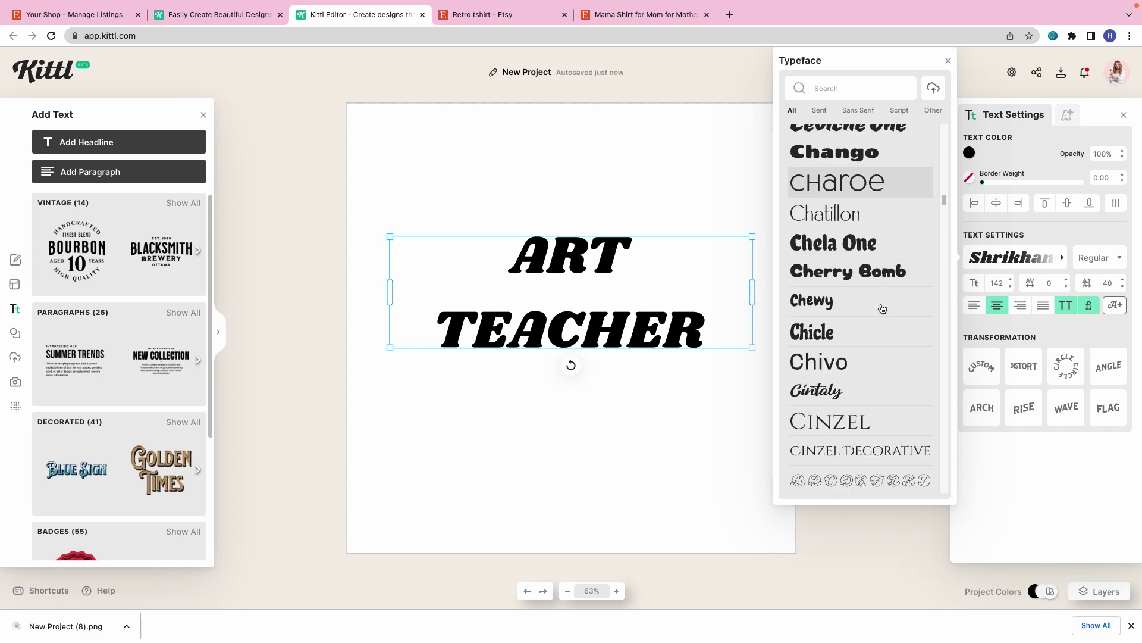
pyautogui.scroll(-4, 883, 308)
pyautogui.scroll(-10, 883, 309)
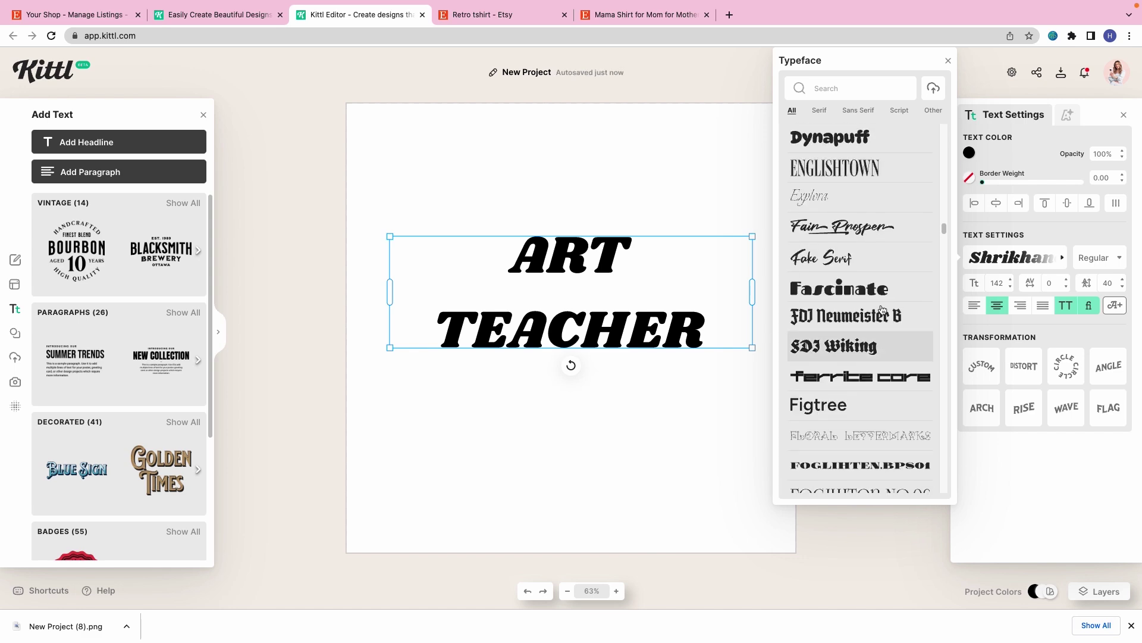
pyautogui.scroll(-10, 883, 308)
pyautogui.click(930, 260)
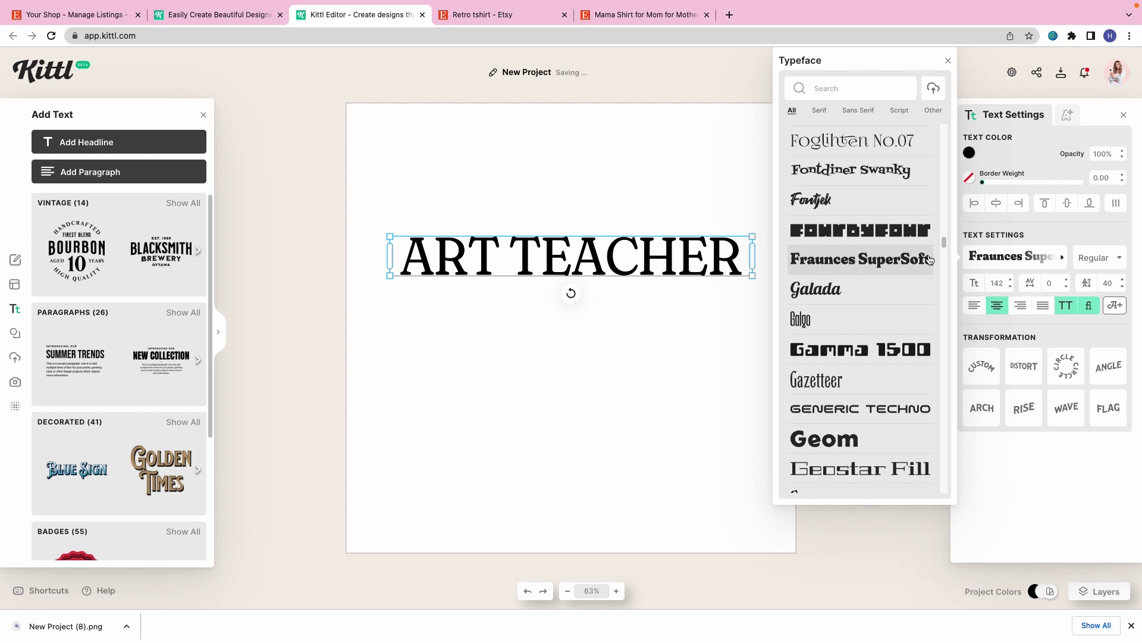
pyautogui.click(1101, 259)
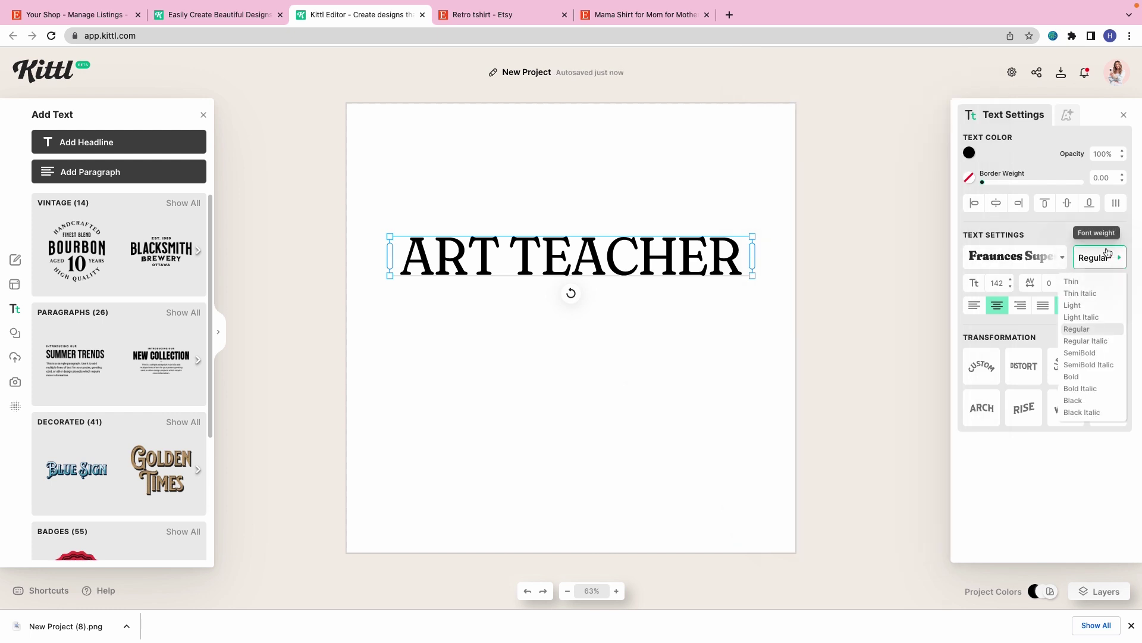
pyautogui.click(1082, 401)
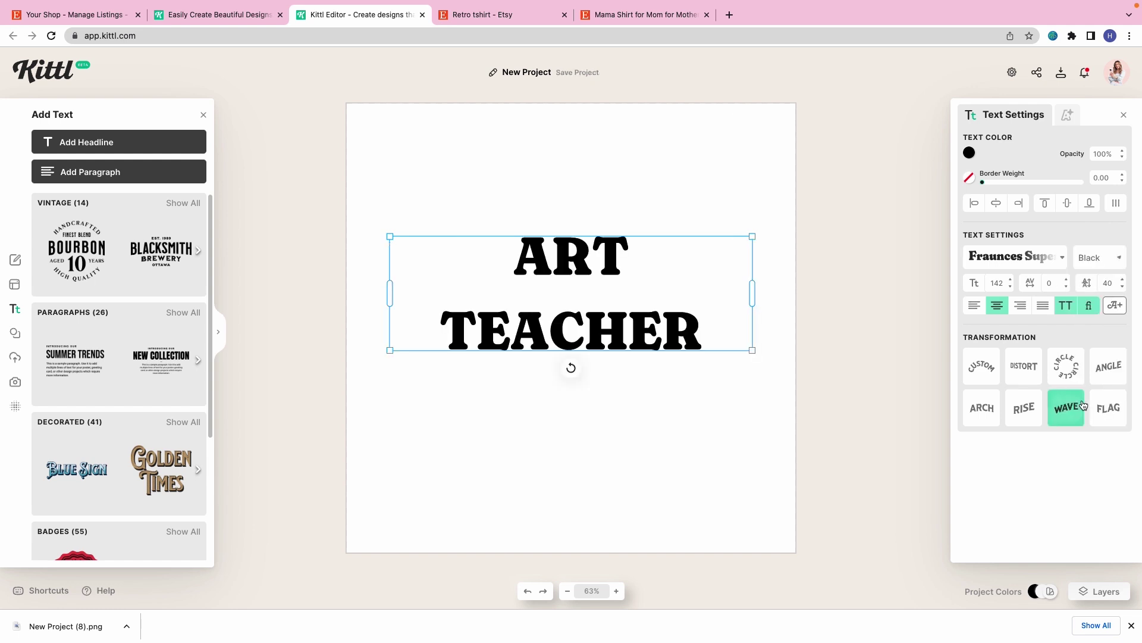
# Step: Widen the text box so ART TEACHER fits one line and centre it on the canvas
pyautogui.moveTo(754, 291); pyautogui.dragTo(799, 286)
pyautogui.moveTo(695, 270); pyautogui.dragTo(672, 275)
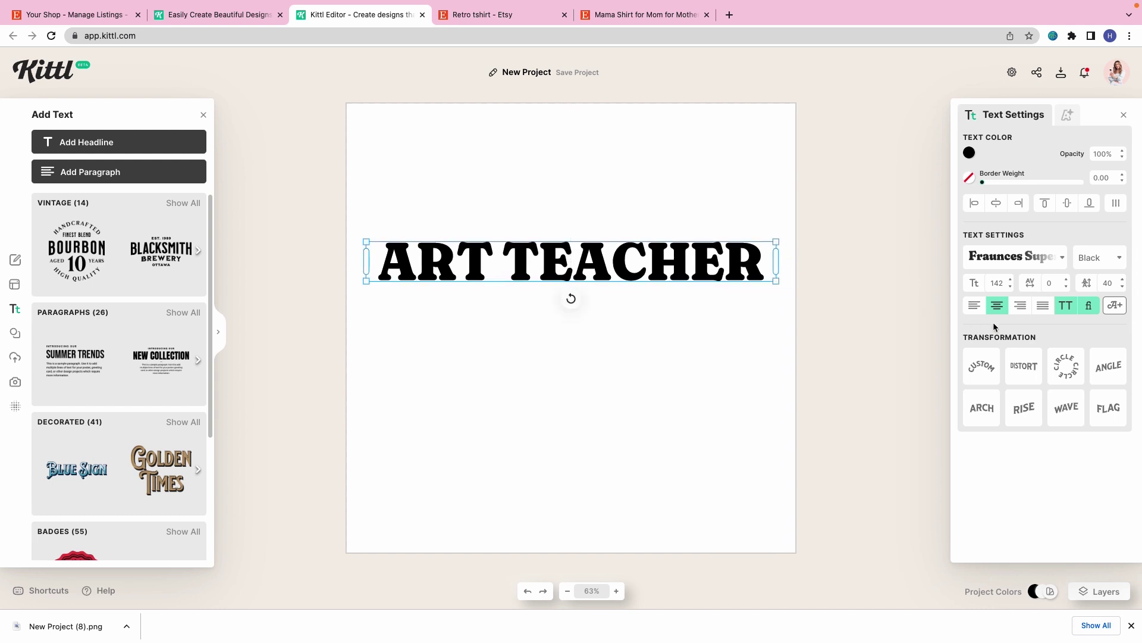
pyautogui.click(986, 365)
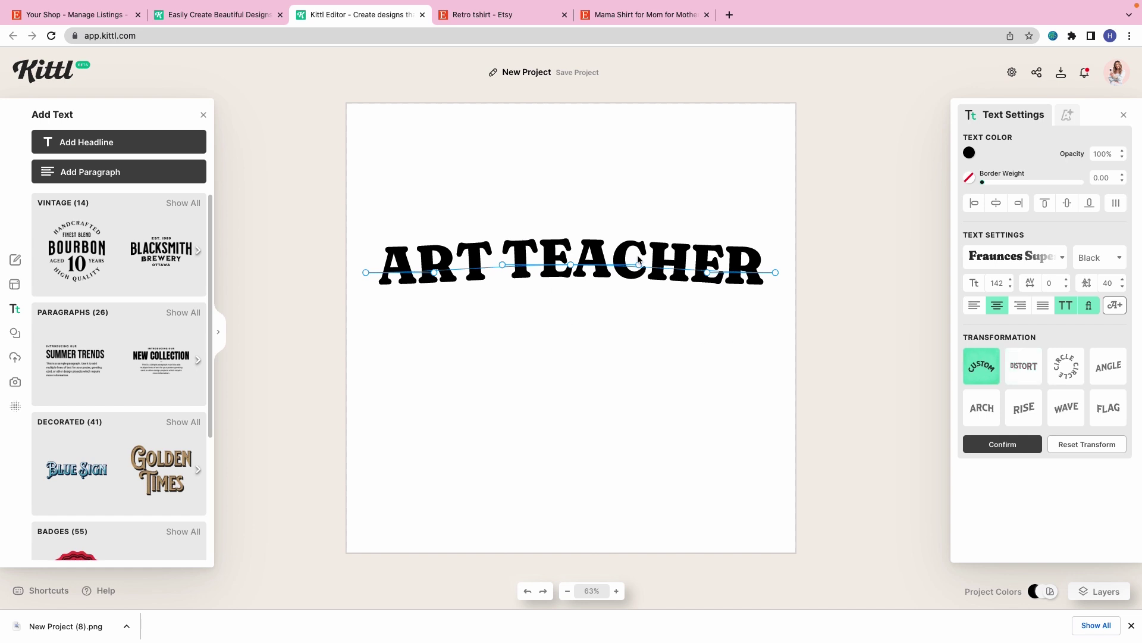
pyautogui.moveTo(638, 265); pyautogui.dragTo(683, 351)
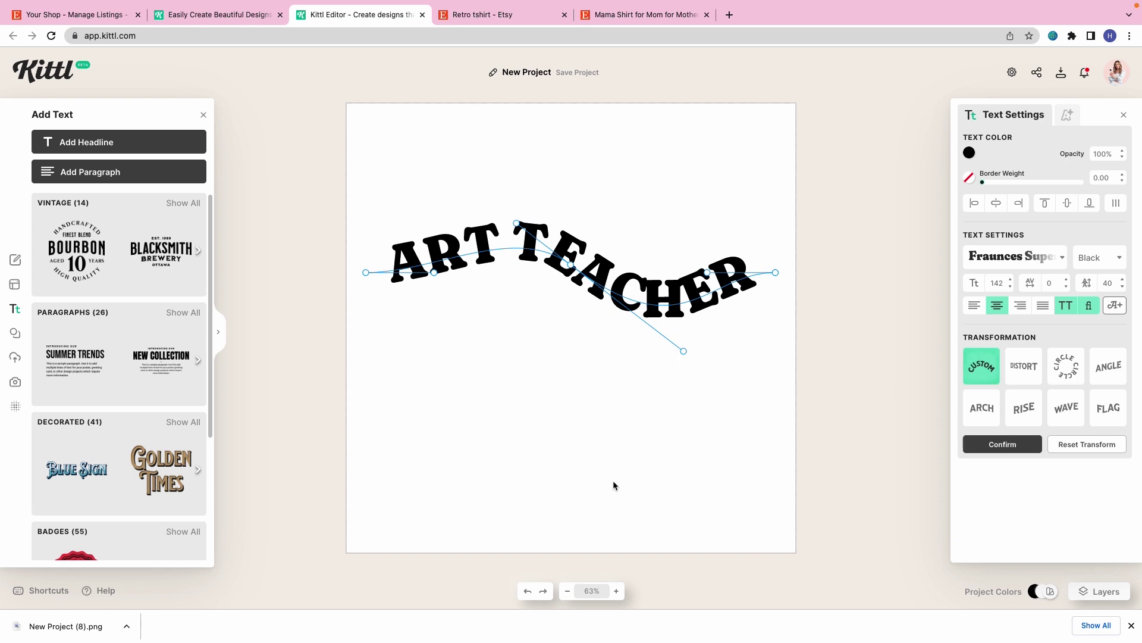
pyautogui.click(1031, 370)
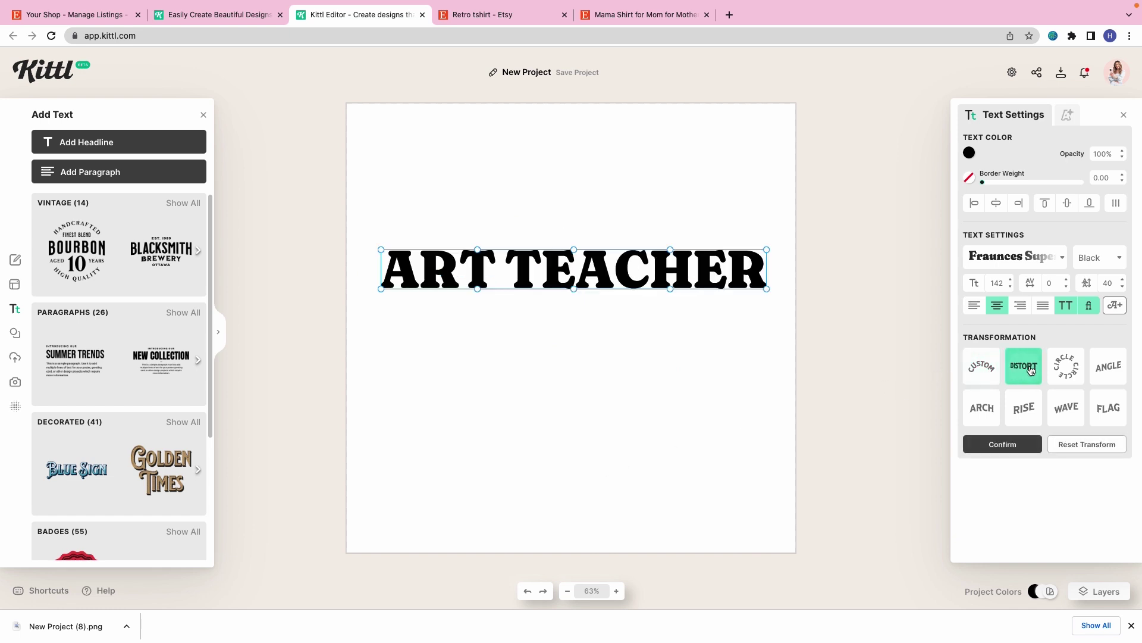
pyautogui.click(766, 250)
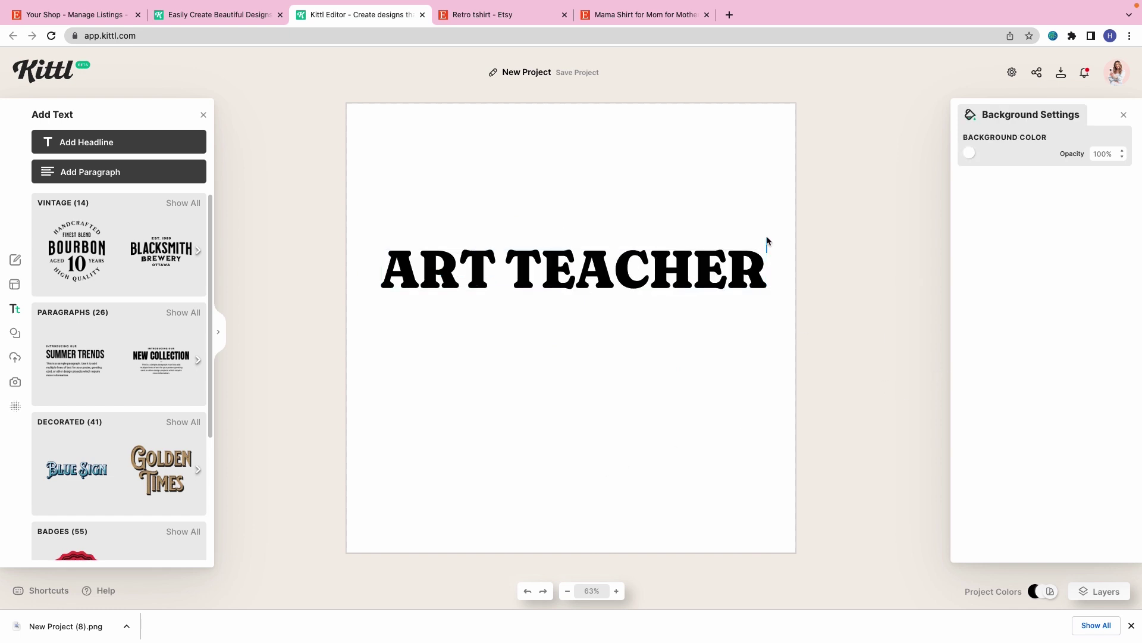
pyautogui.click(751, 268)
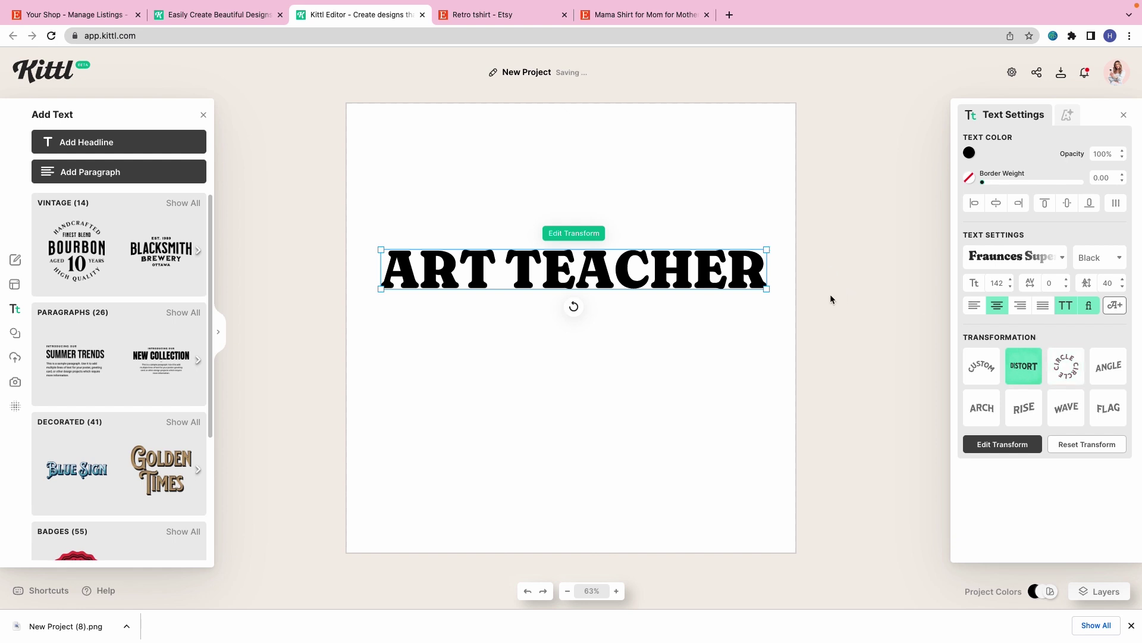
pyautogui.moveTo(768, 250); pyautogui.dragTo(744, 156)
pyautogui.click(574, 233)
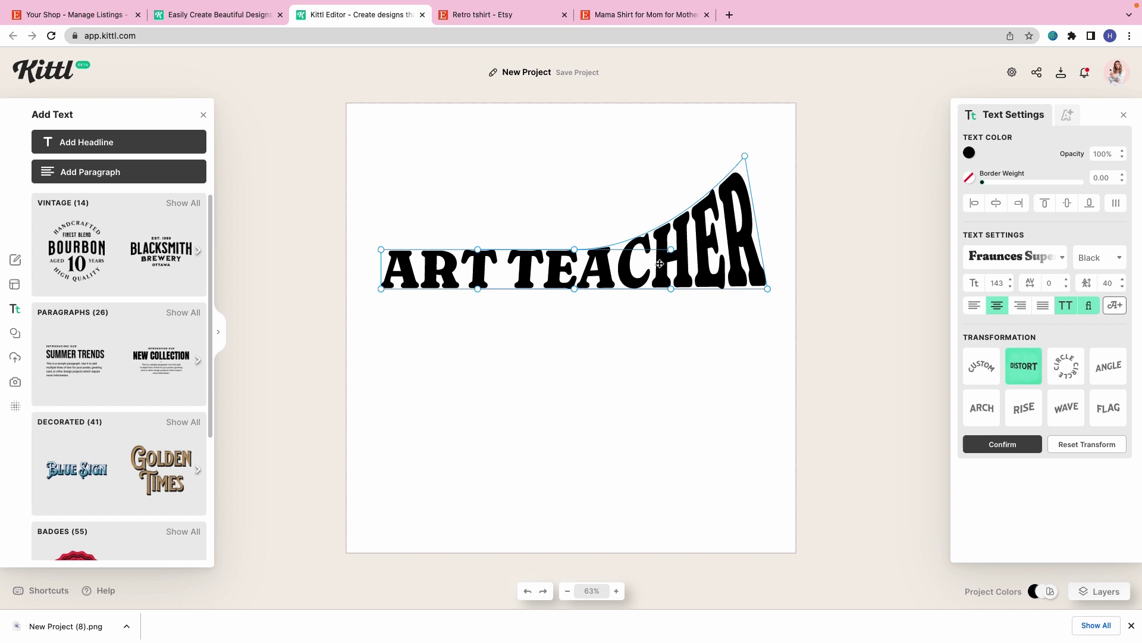
pyautogui.moveTo(670, 253); pyautogui.dragTo(663, 291)
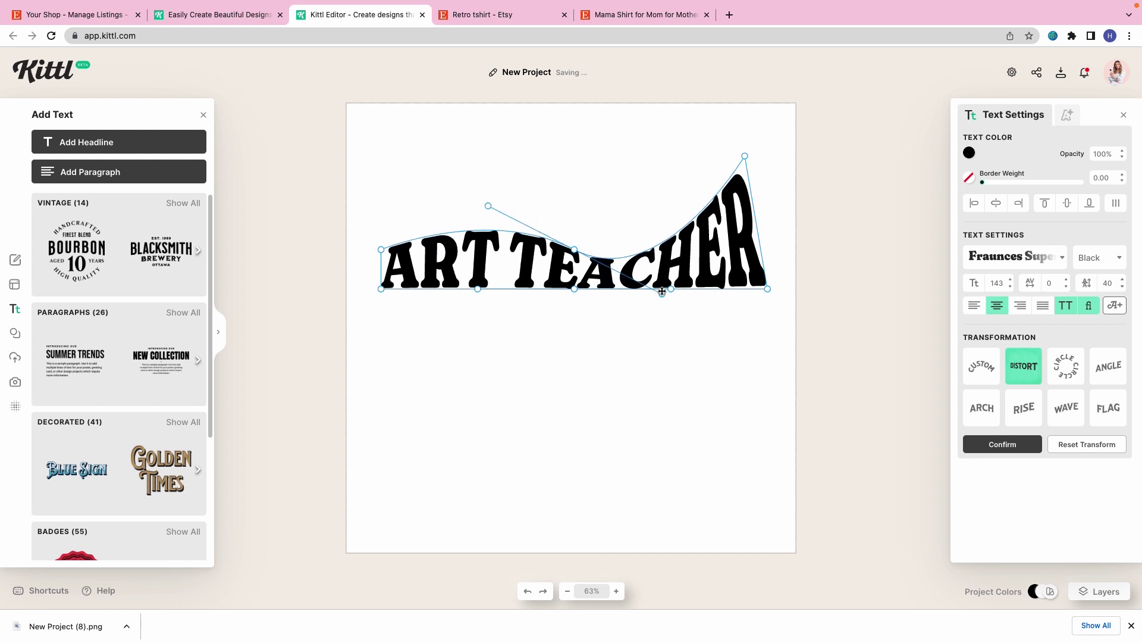
pyautogui.moveTo(572, 289); pyautogui.dragTo(568, 370)
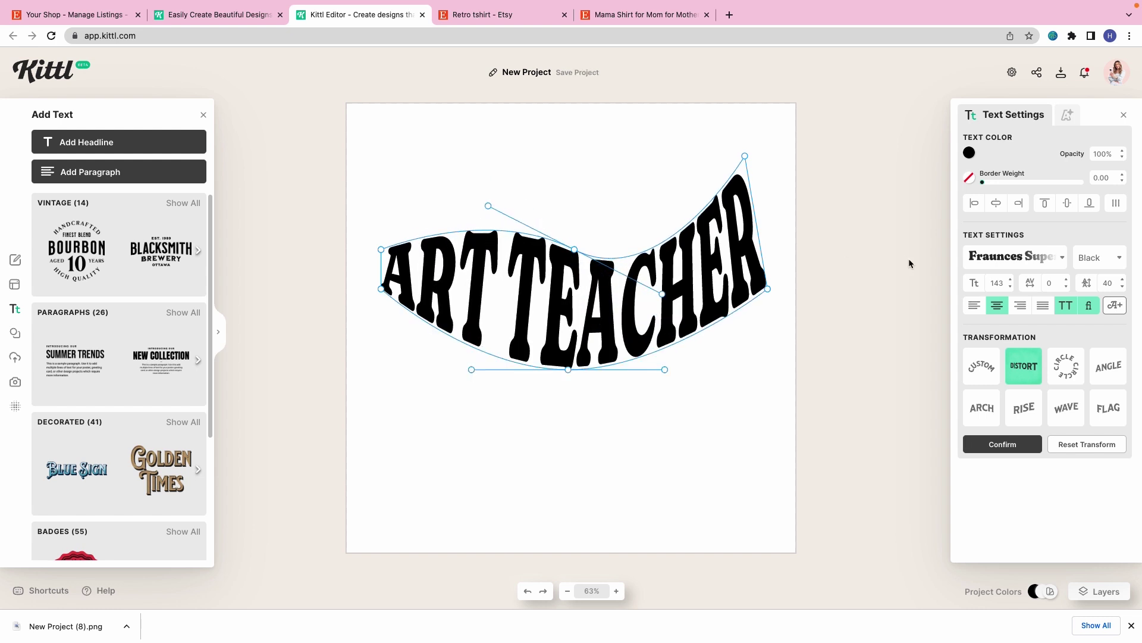
pyautogui.click(1025, 371)
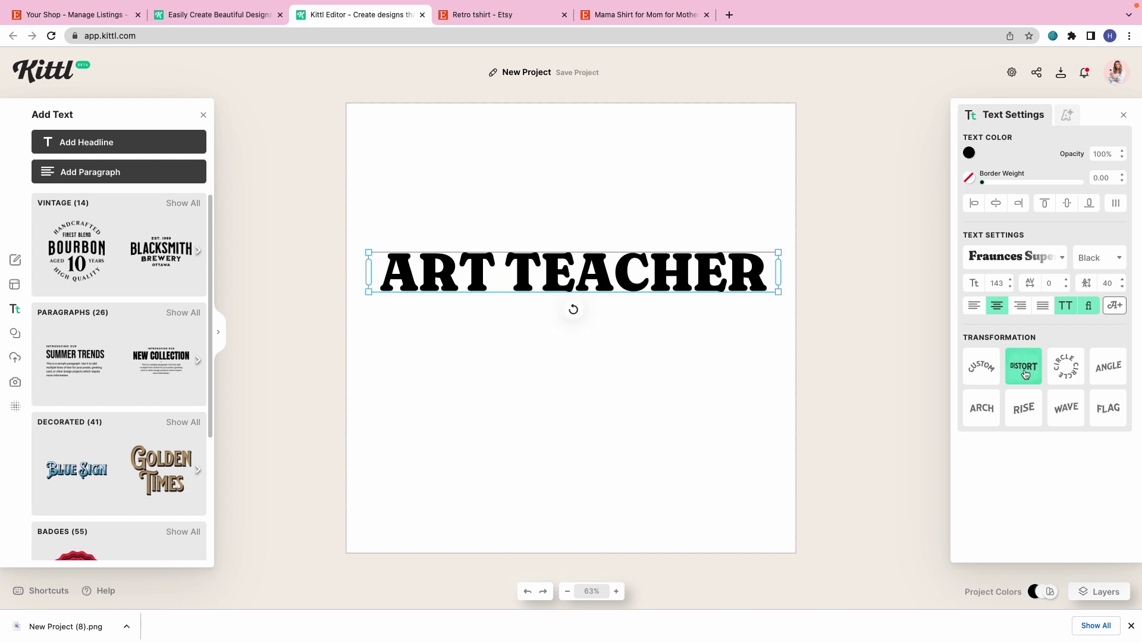
pyautogui.click(1067, 370)
# Step: Try the Angle, Arch, Rise and Wave warps, then settle on the Flag warp
pyautogui.click(1106, 369)
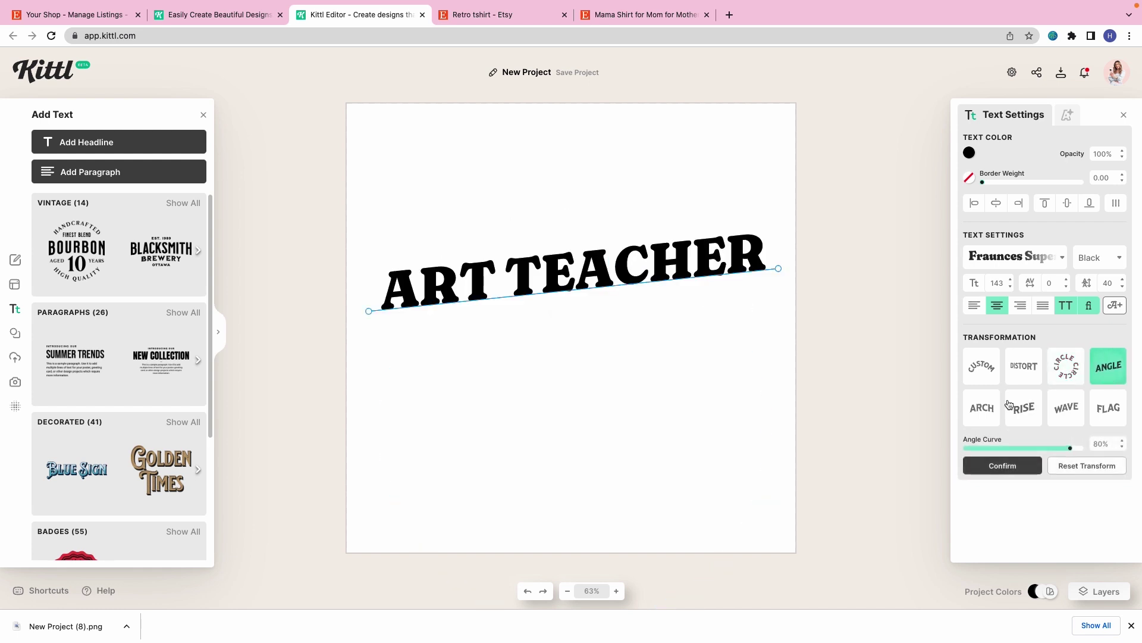
pyautogui.click(985, 412)
pyautogui.click(1024, 409)
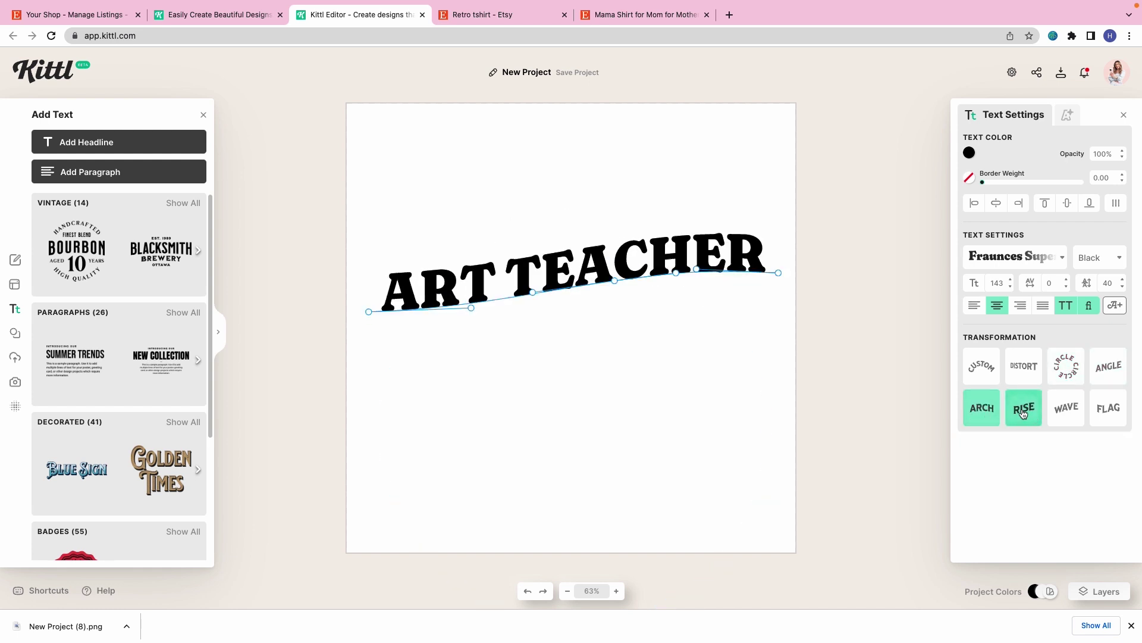
pyautogui.click(1066, 408)
pyautogui.click(1115, 406)
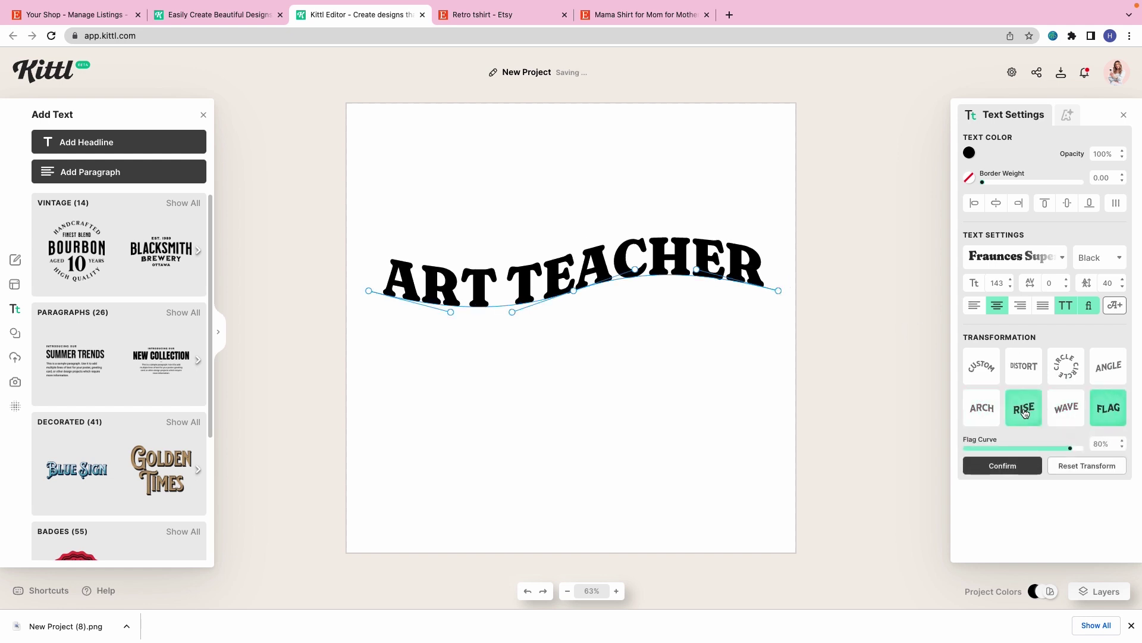
pyautogui.click(1024, 410)
pyautogui.click(1109, 418)
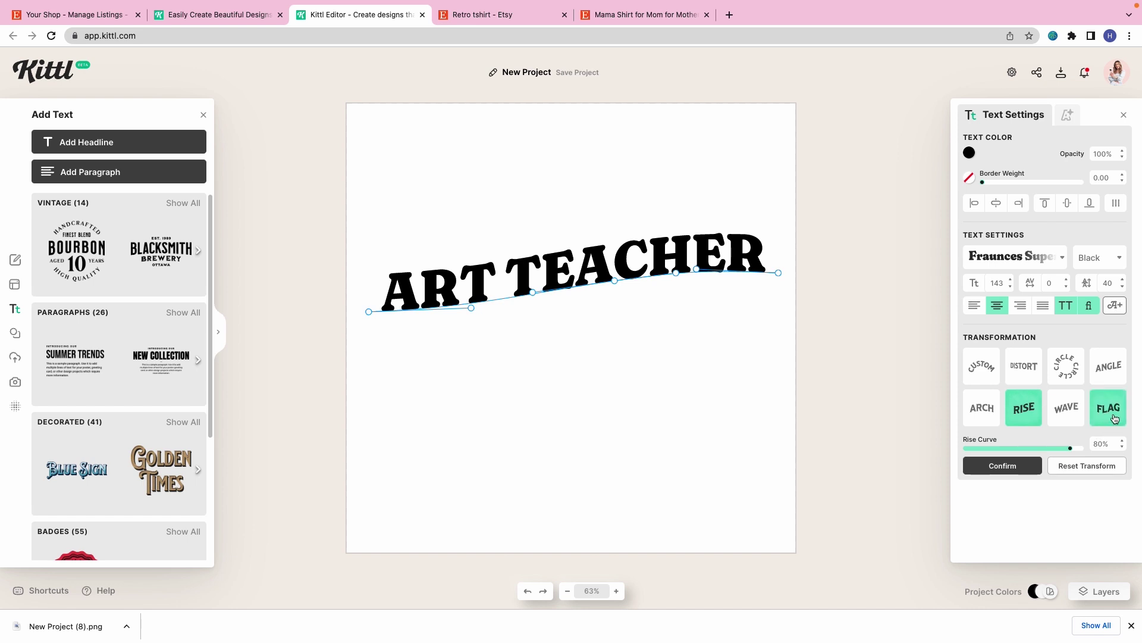
# Step: Drag the flag curve handles to deepen and reshape the wave, then commit it
pyautogui.moveTo(778, 291)
pyautogui.mouseDown()
pyautogui.moveTo(768, 322)
pyautogui.moveTo(768, 296)
pyautogui.mouseUp()
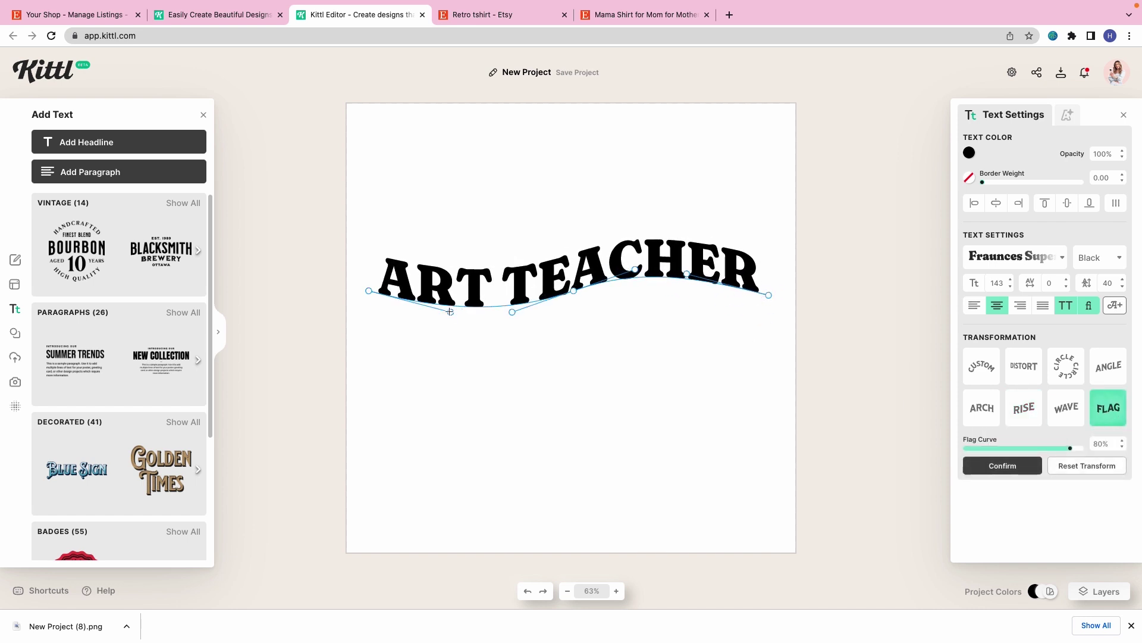
pyautogui.moveTo(450, 312); pyautogui.dragTo(436, 334)
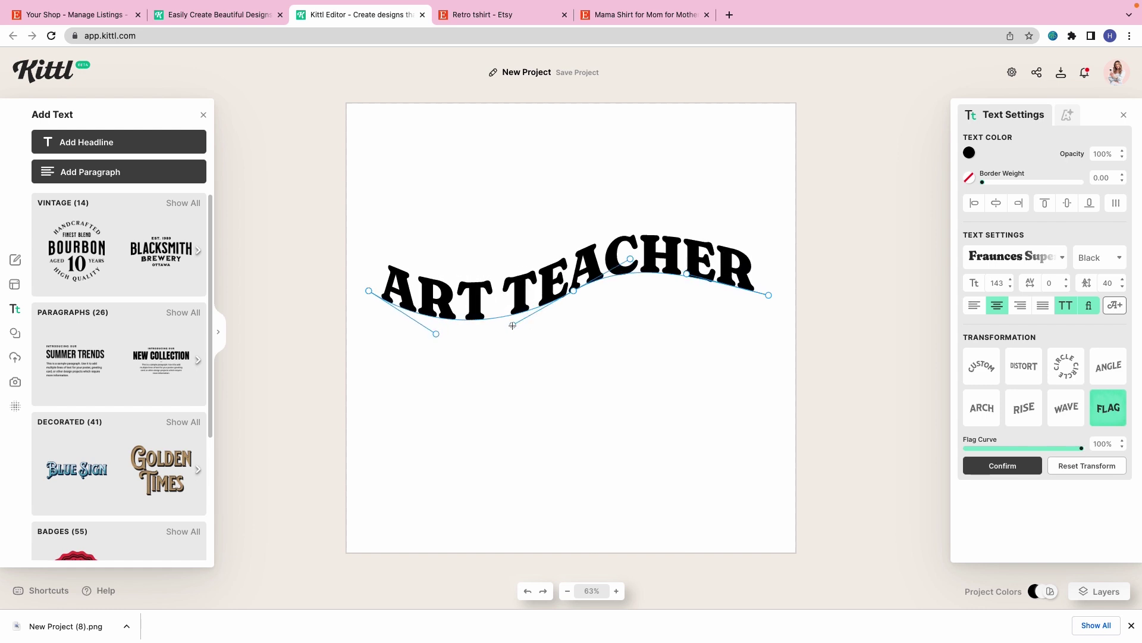
pyautogui.moveTo(513, 325); pyautogui.dragTo(514, 328)
pyautogui.moveTo(768, 294); pyautogui.dragTo(808, 304)
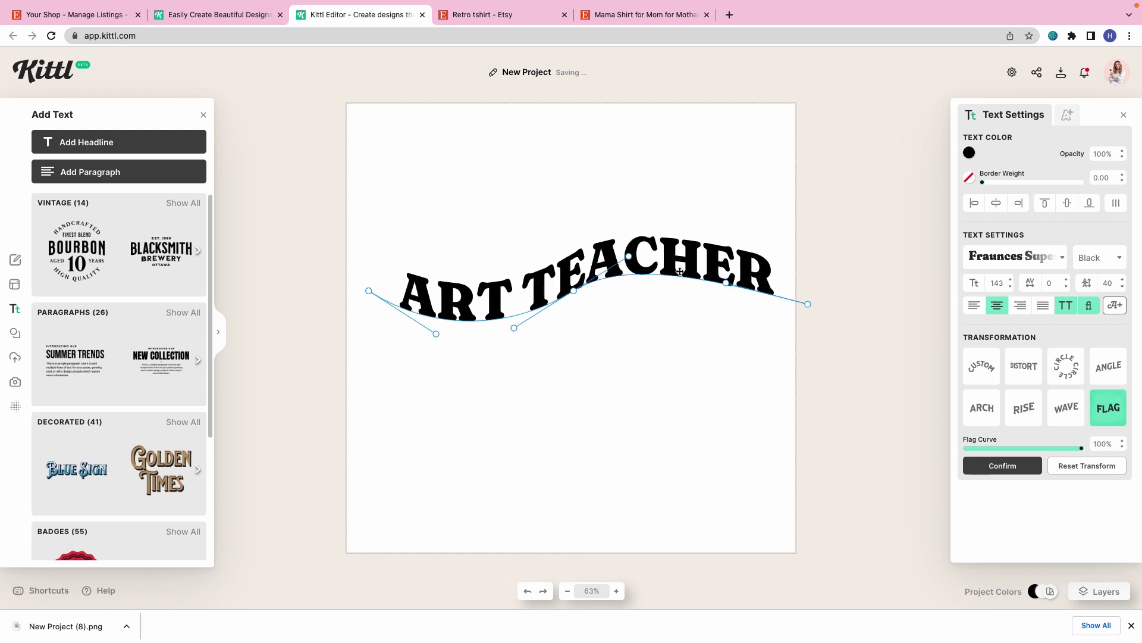
pyautogui.moveTo(629, 255); pyautogui.dragTo(632, 253)
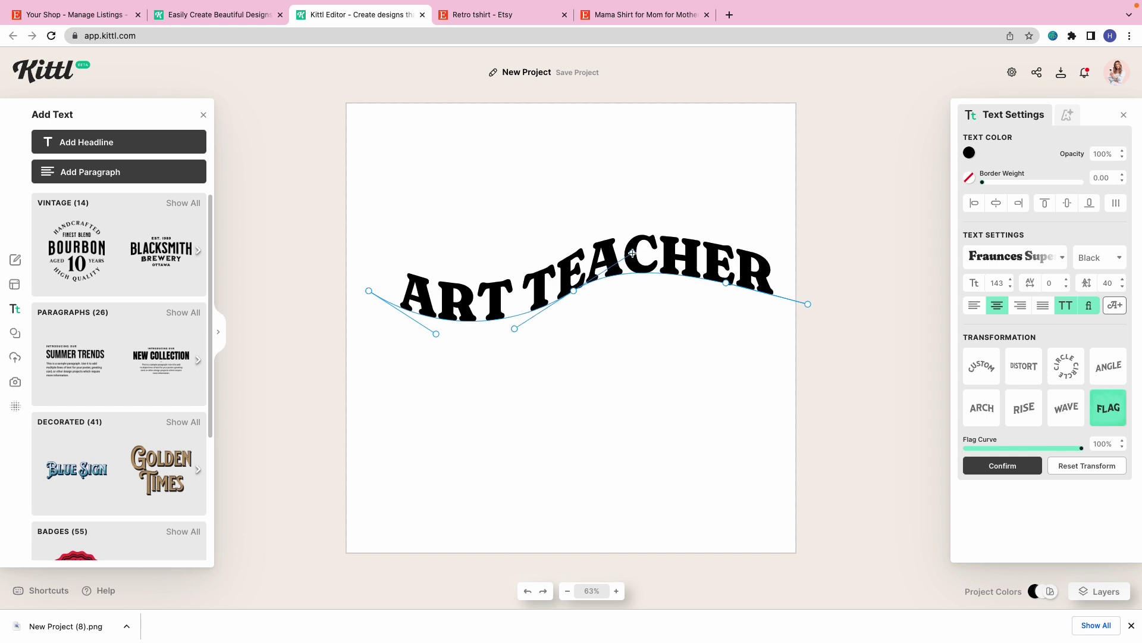
pyautogui.click(627, 197)
pyautogui.click(626, 266)
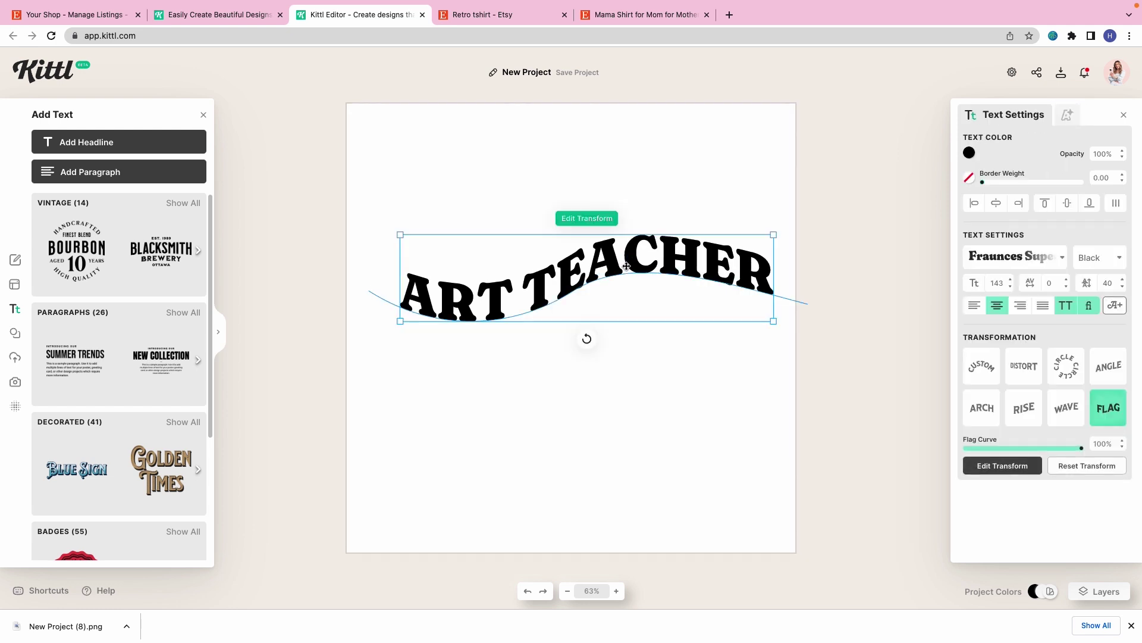
# Step: Paste copies of the wavy ART TEACHER line and place them below the original
pyautogui.hotkey('ctrl', 'v')
pyautogui.moveTo(626, 266); pyautogui.dragTo(629, 318)
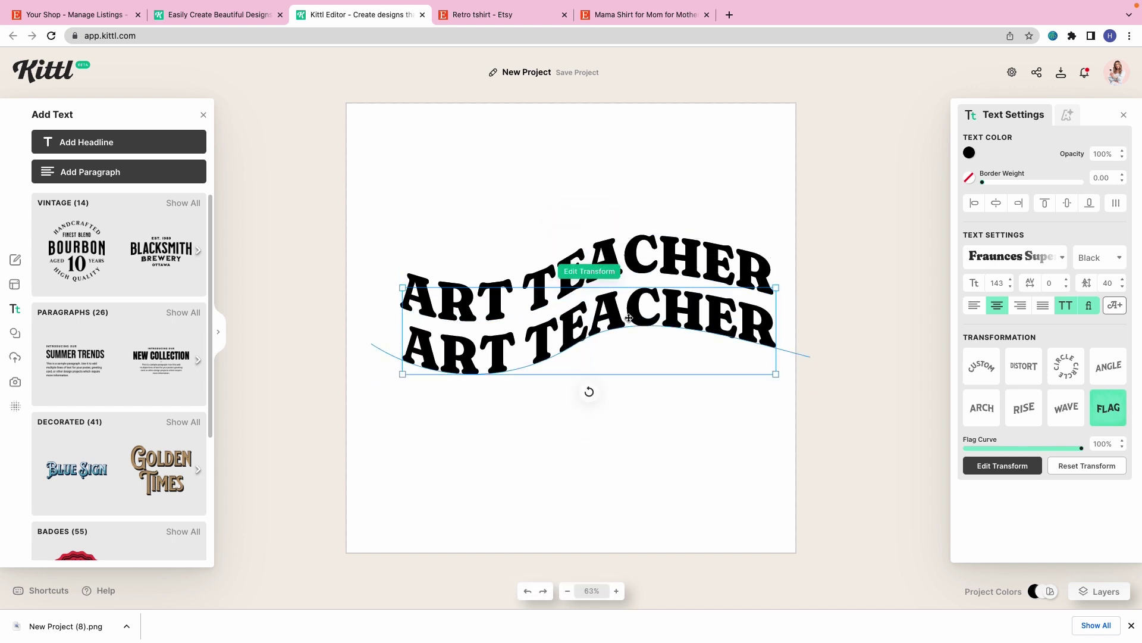
pyautogui.hotkey('ctrl', 'v')
pyautogui.moveTo(629, 318); pyautogui.dragTo(634, 463)
pyautogui.hotkey('ctrl', 'v')
pyautogui.hotkey('ctrl', 'v')
# Step: Centre-align and evenly space the five rows, then enlarge the stack to 160 and centre it
pyautogui.hotkey('ctrl', 'a')
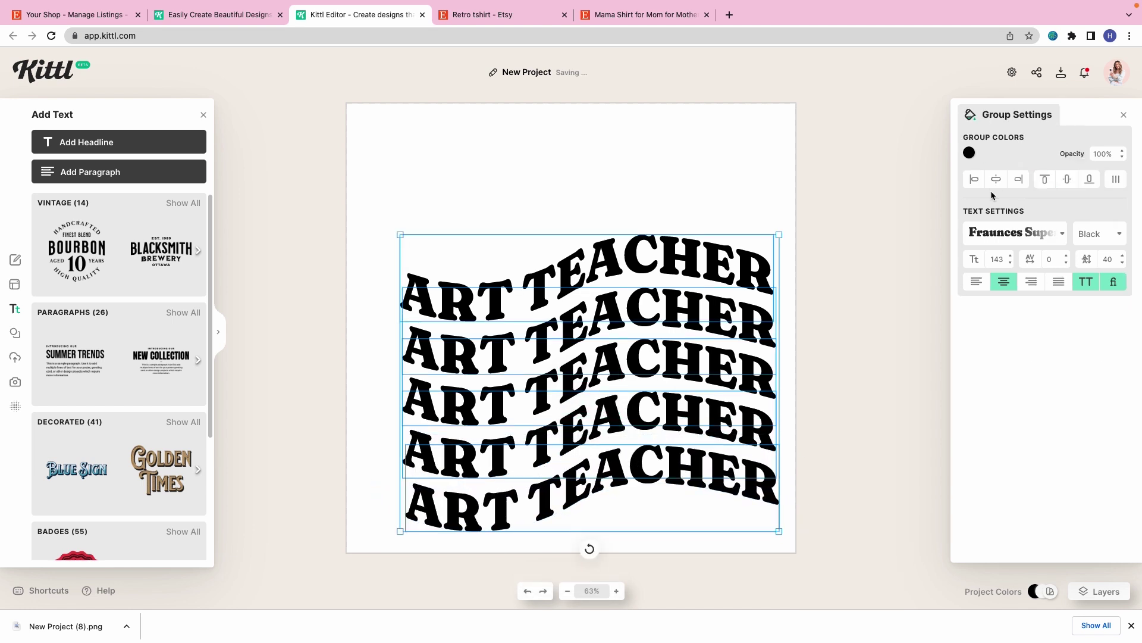
pyautogui.click(996, 180)
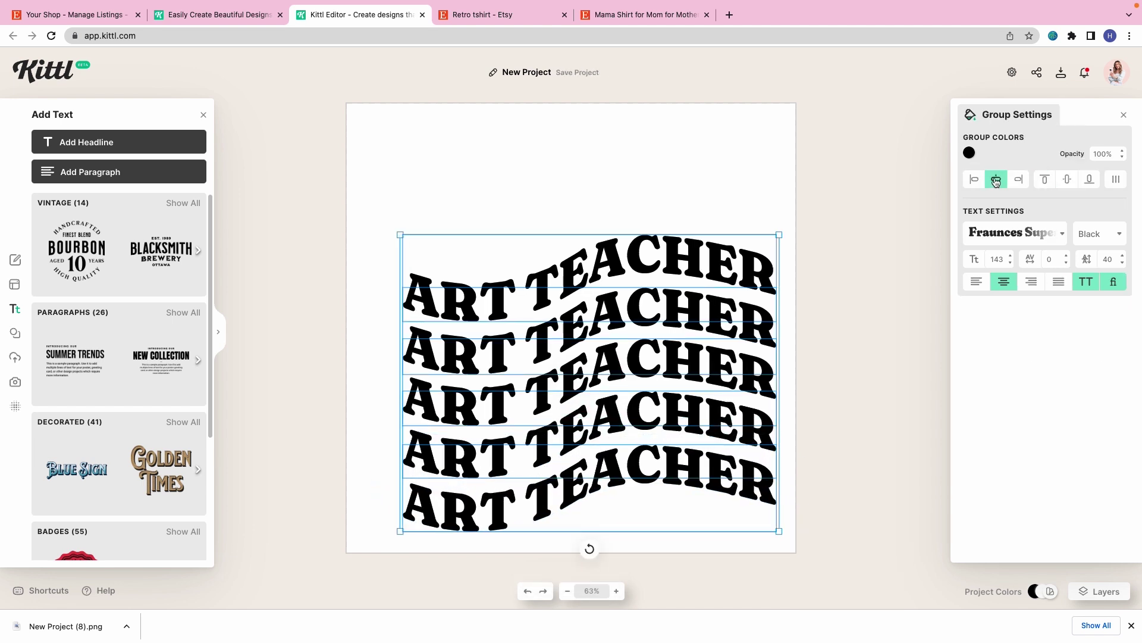
pyautogui.click(1119, 179)
pyautogui.moveTo(692, 297); pyautogui.dragTo(674, 243)
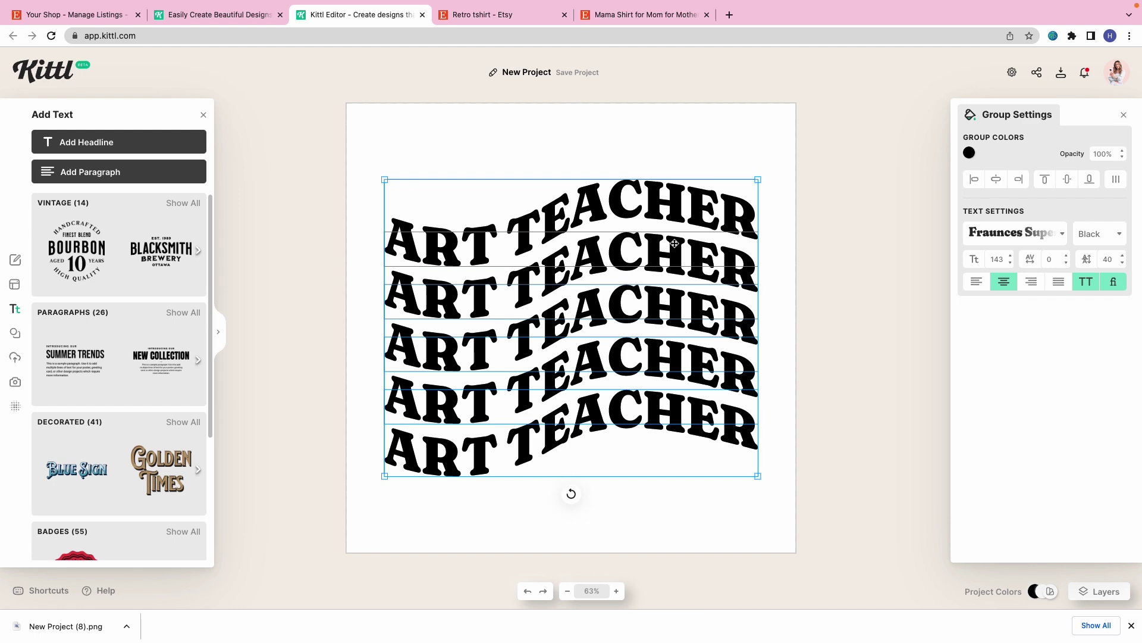
pyautogui.moveTo(759, 178)
pyautogui.mouseDown()
pyautogui.moveTo(809, 147)
pyautogui.moveTo(745, 185)
pyautogui.moveTo(747, 215)
pyautogui.moveTo(747, 190)
pyautogui.mouseUp()
pyautogui.doubleClick(753, 201)
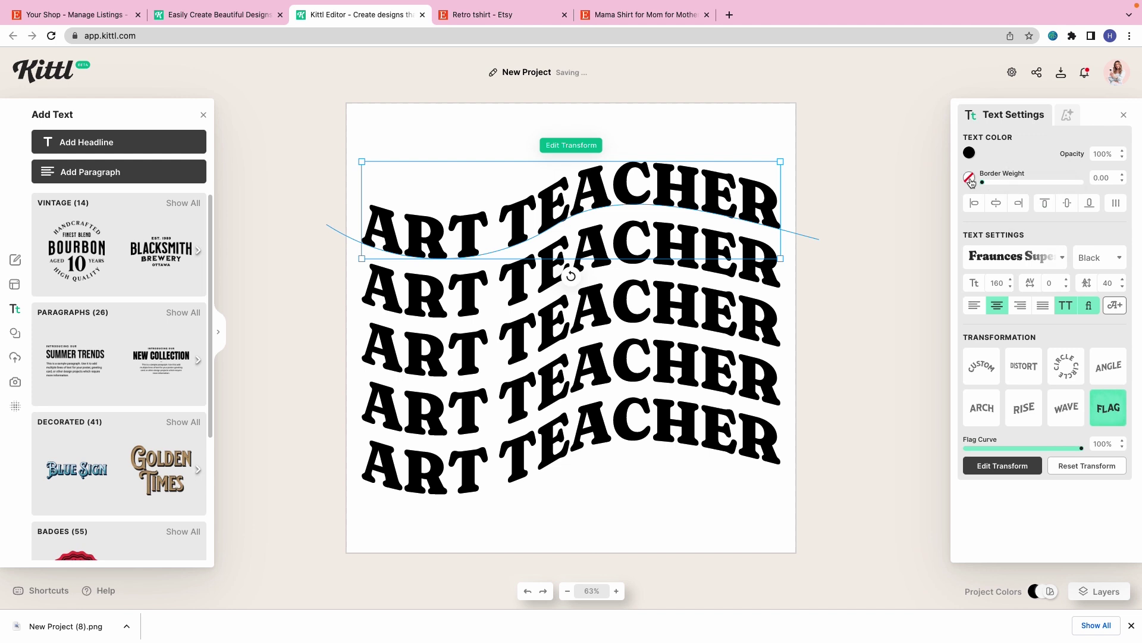
# Step: Give the top line a border colour with weight 7.40 and remove its fill
pyautogui.click(969, 177)
pyautogui.moveTo(872, 224); pyautogui.dragTo(950, 320)
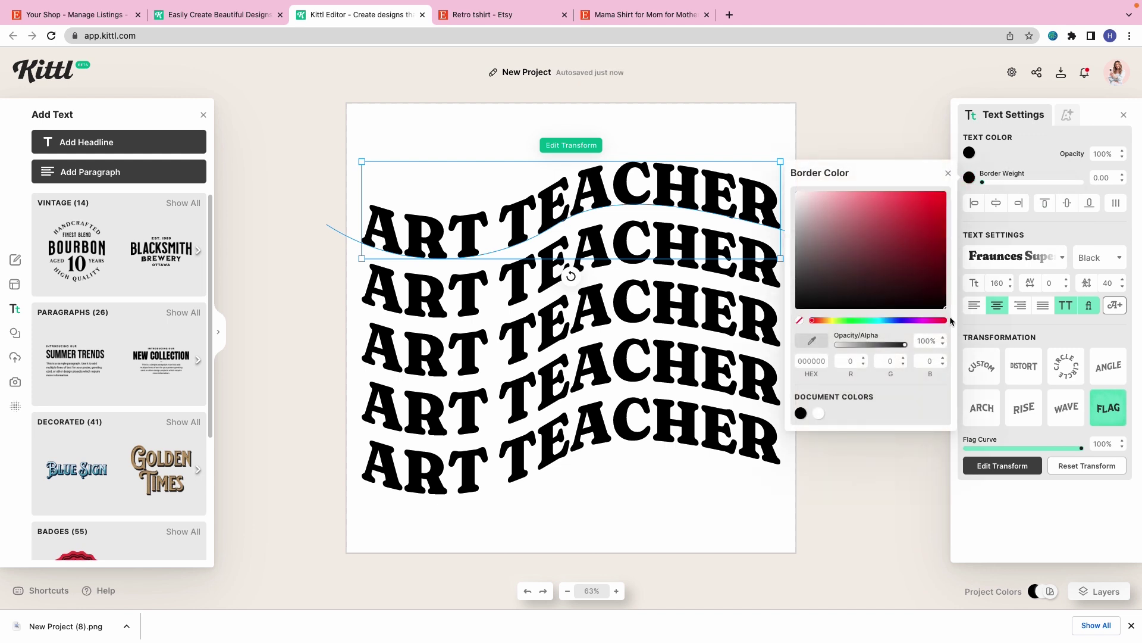
pyautogui.moveTo(983, 182); pyautogui.dragTo(990, 187)
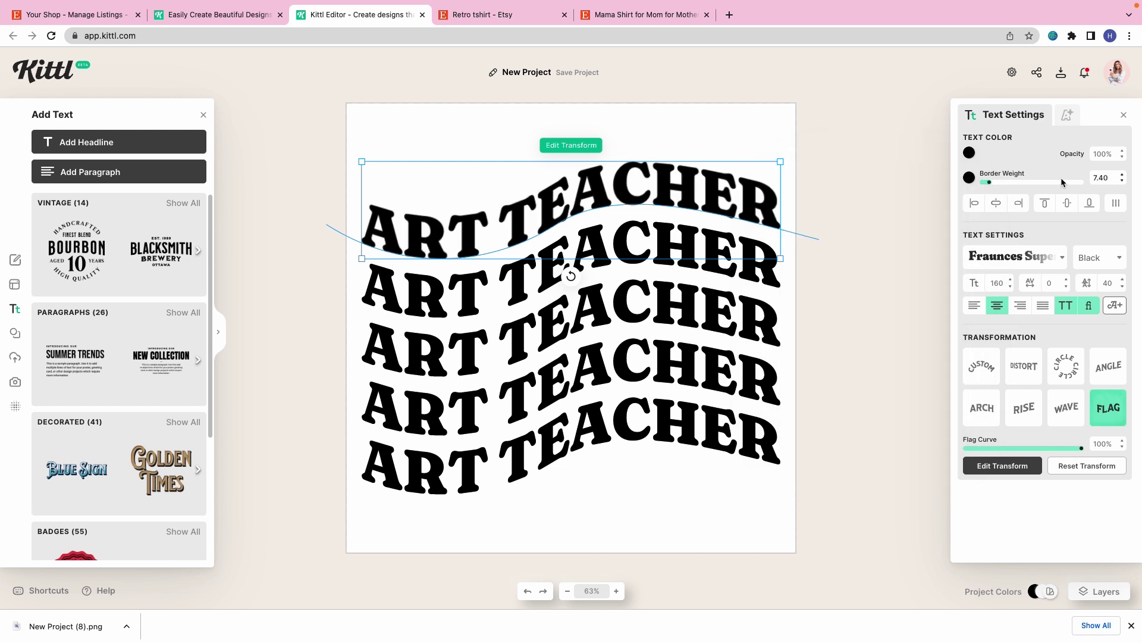
pyautogui.click(969, 153)
pyautogui.click(798, 295)
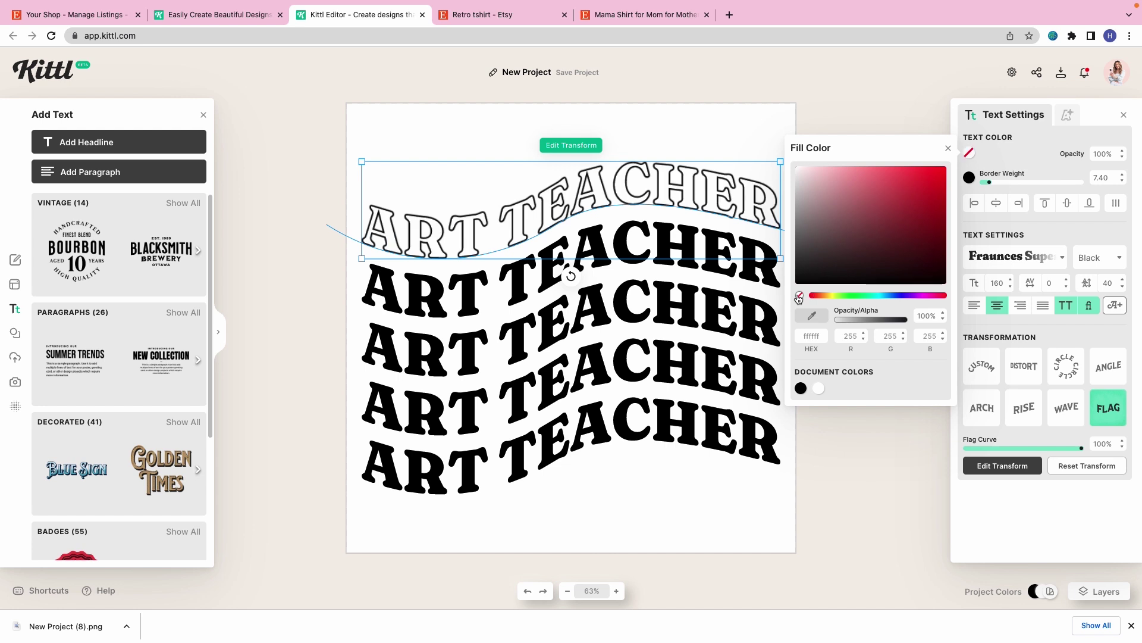
pyautogui.click(824, 75)
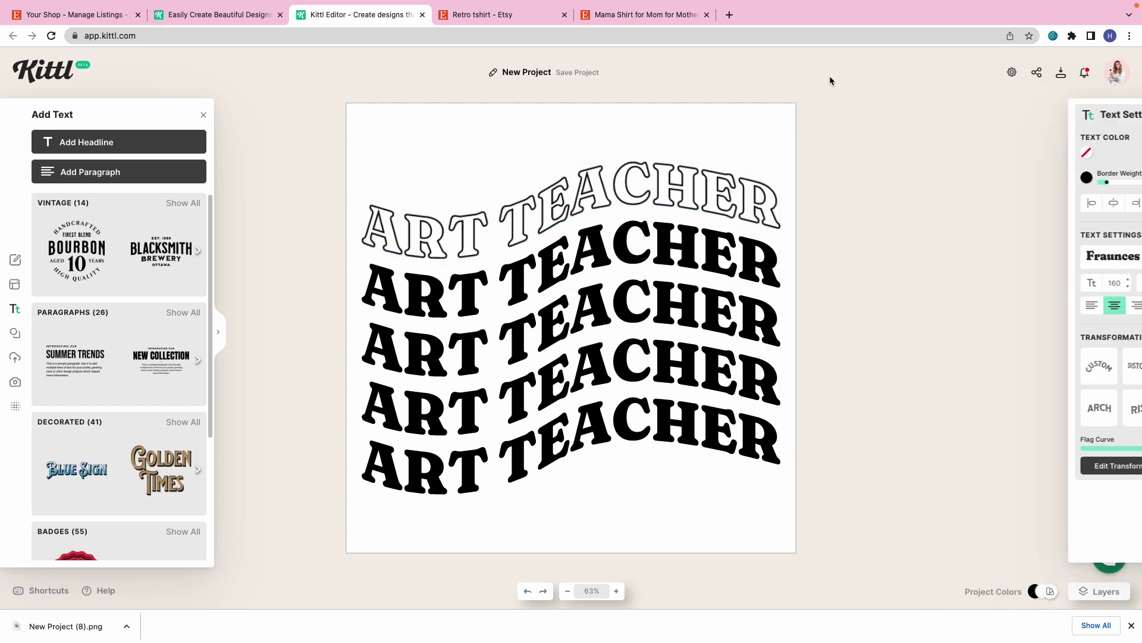
pyautogui.click(704, 203)
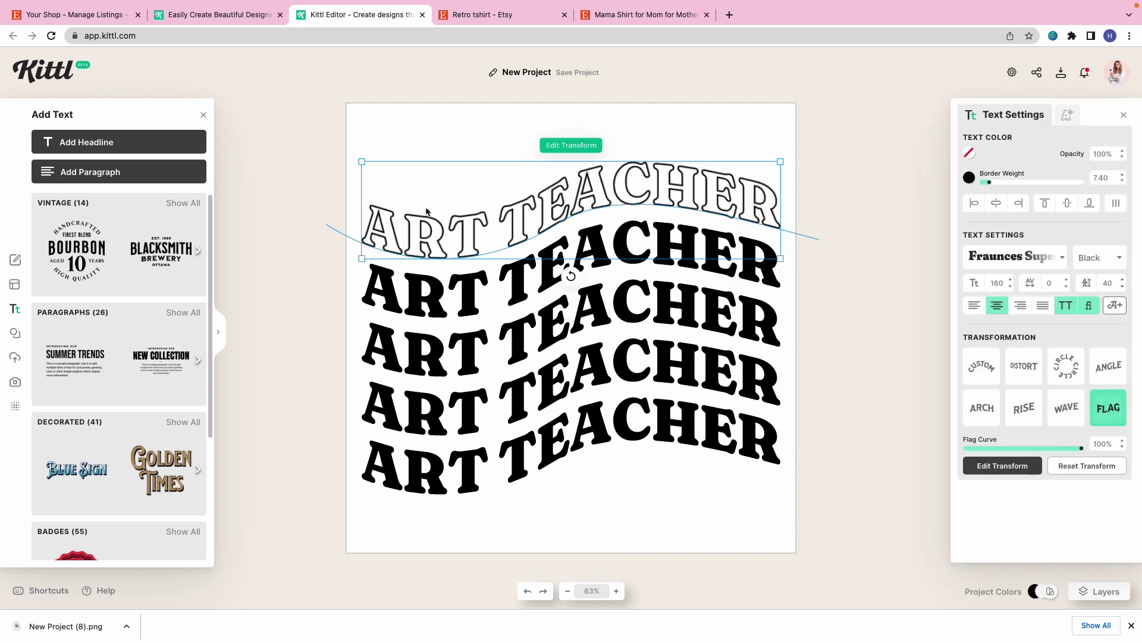
# Step: Thicken the top line's outline to border weight 8 and check the result
pyautogui.click(474, 289)
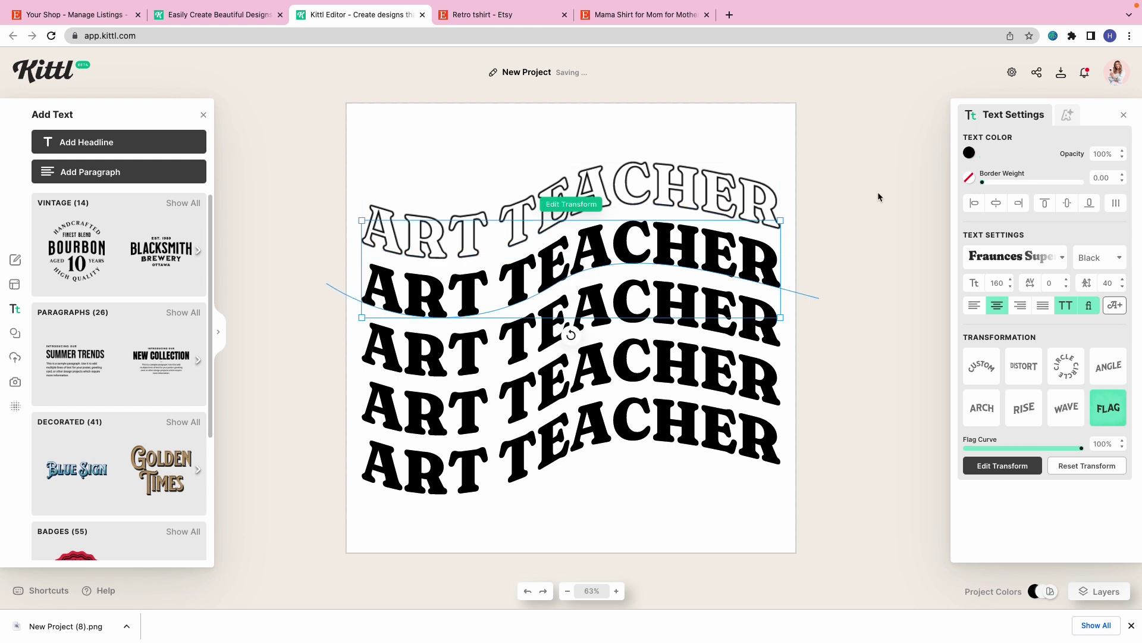
pyautogui.click(761, 187)
pyautogui.moveTo(982, 182)
pyautogui.mouseDown()
pyautogui.moveTo(999, 182)
pyautogui.moveTo(989, 187)
pyautogui.mouseUp()
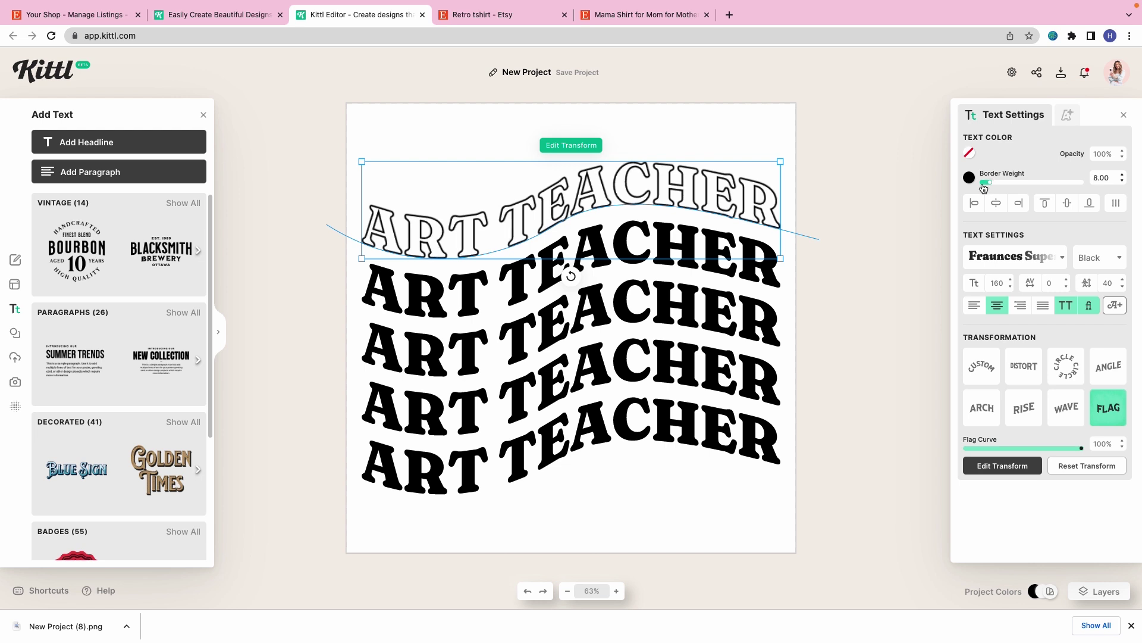
pyautogui.click(883, 186)
pyautogui.click(772, 193)
pyautogui.click(669, 261)
# Step: Compare shadow styles on the second row, then give it a Line Shadow with larger offset
pyautogui.click(1066, 115)
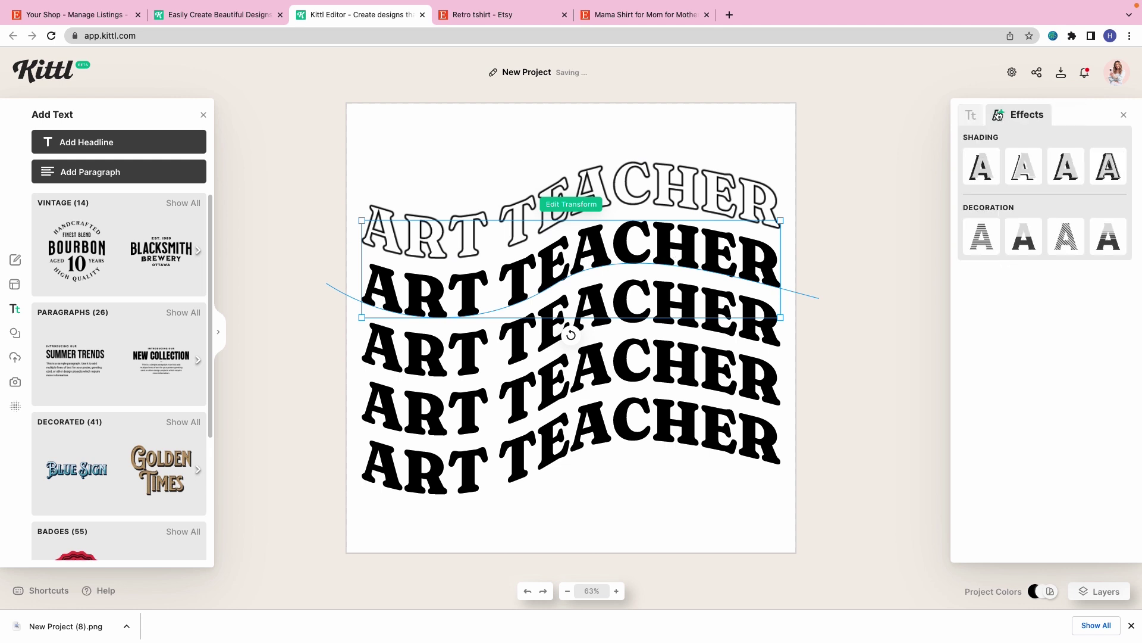
pyautogui.click(1080, 171)
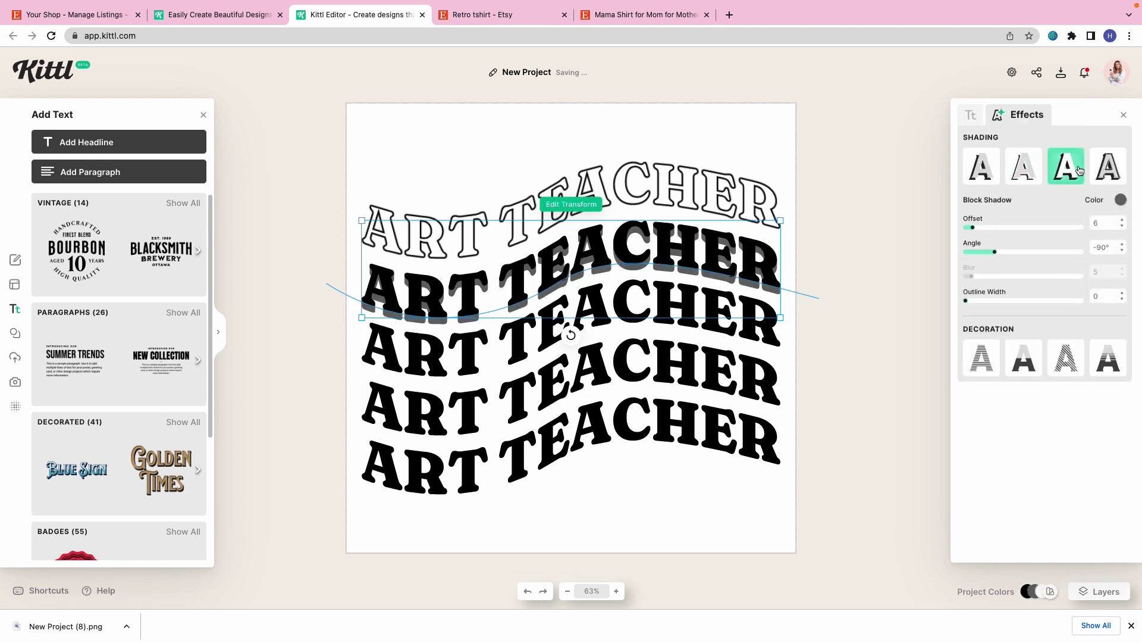
pyautogui.click(1023, 165)
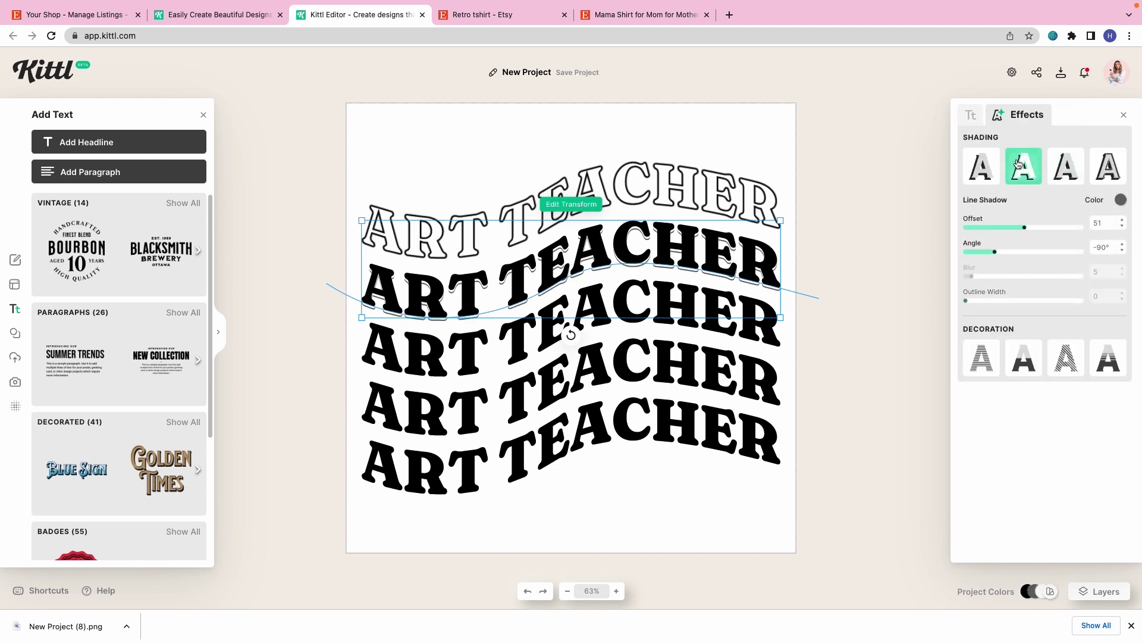
pyautogui.click(967, 174)
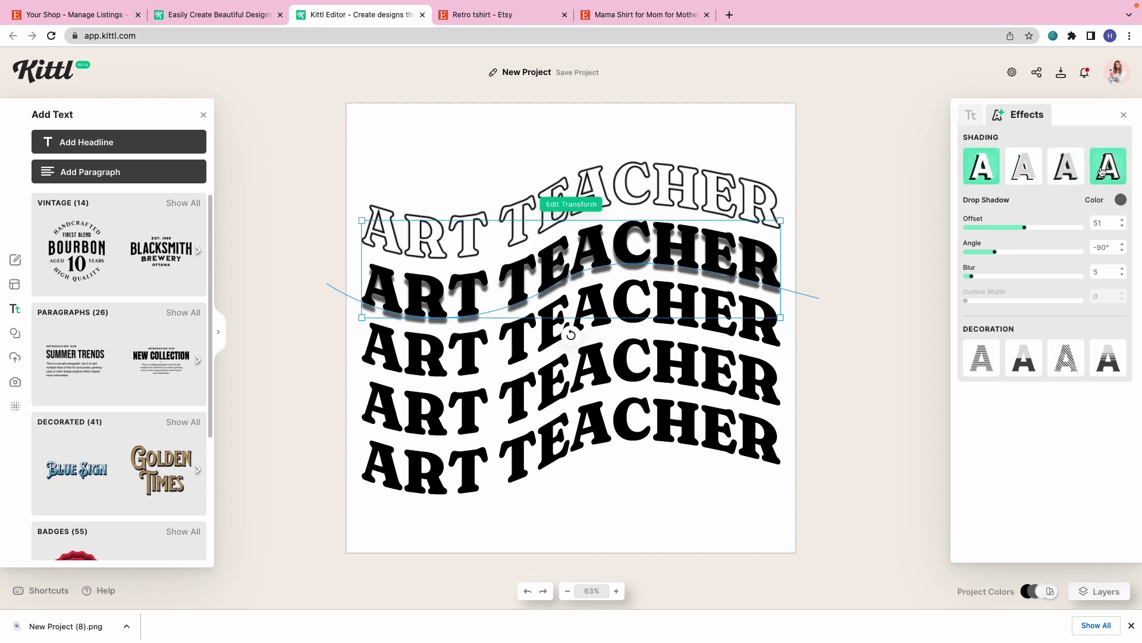
pyautogui.click(1100, 172)
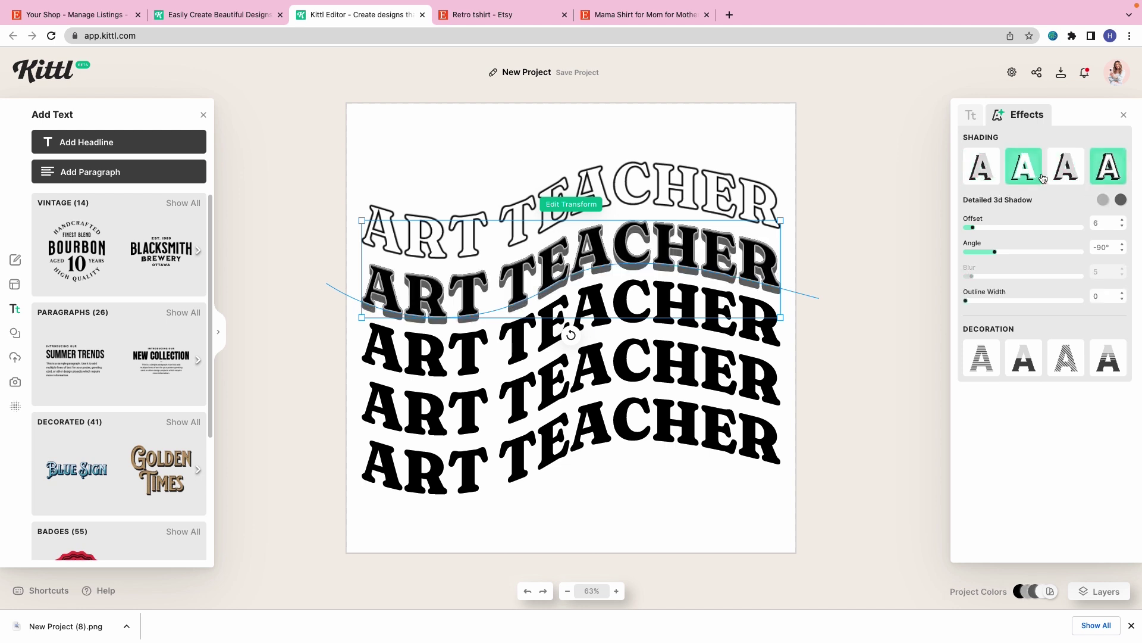
pyautogui.click(1064, 180)
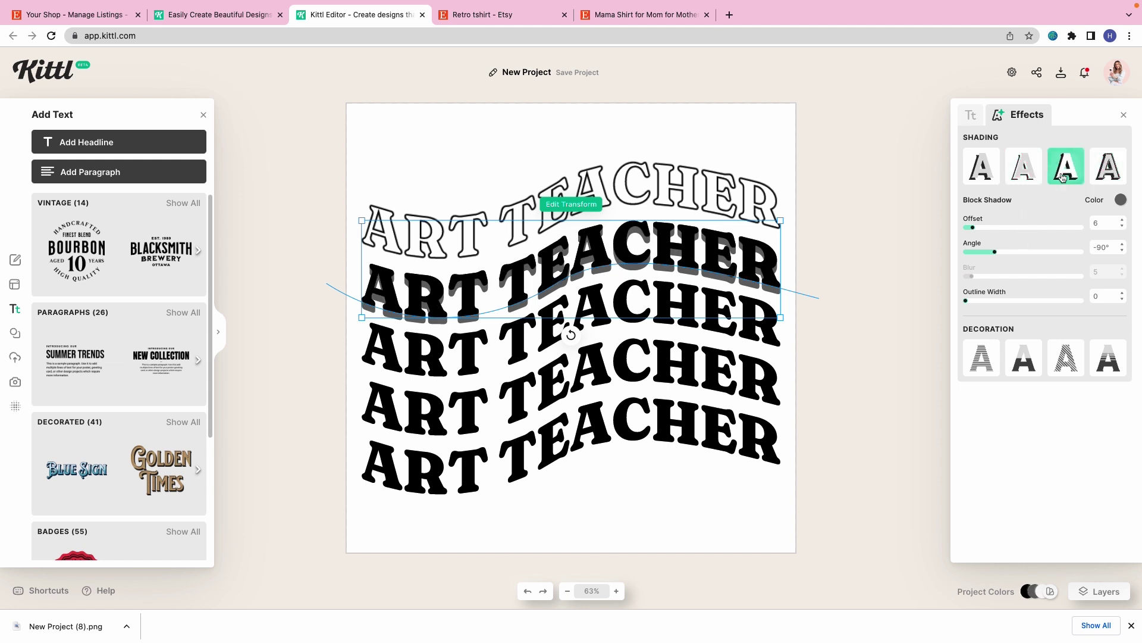
pyautogui.click(1031, 177)
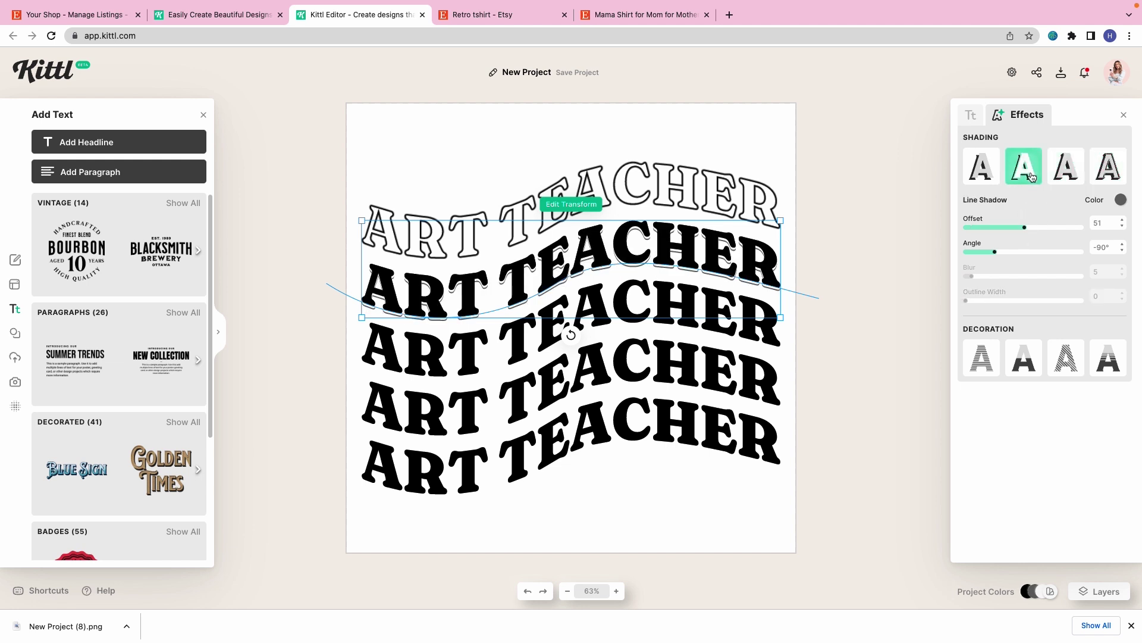
pyautogui.moveTo(1024, 228); pyautogui.dragTo(1050, 228)
# Step: Return the top line to a solid black fill with no border
pyautogui.click(746, 179)
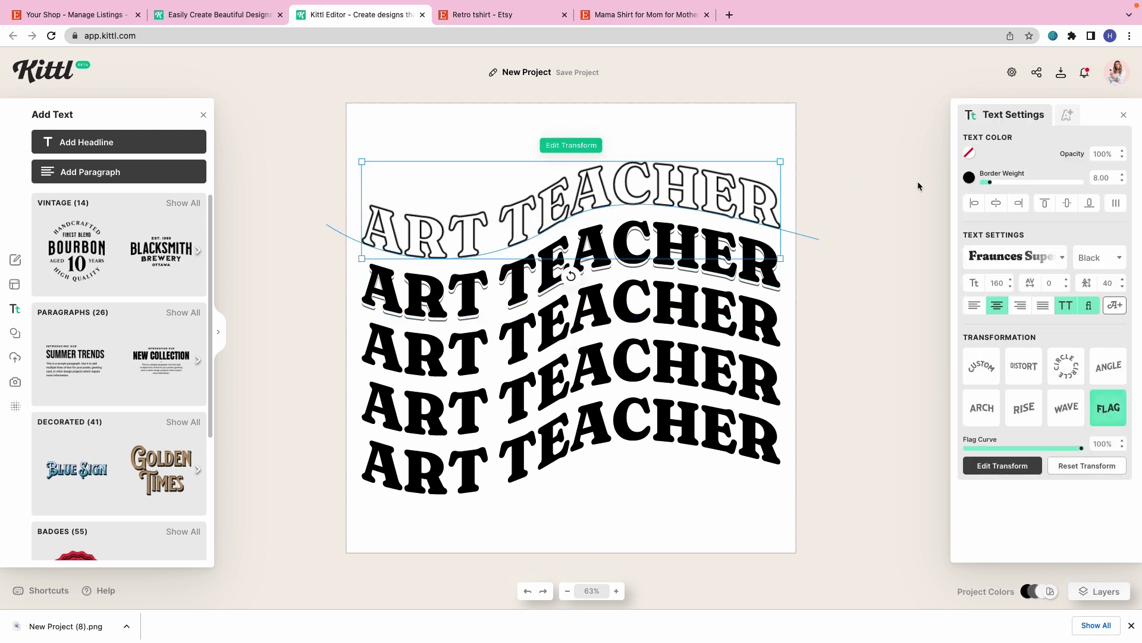
pyautogui.click(969, 153)
pyautogui.click(797, 388)
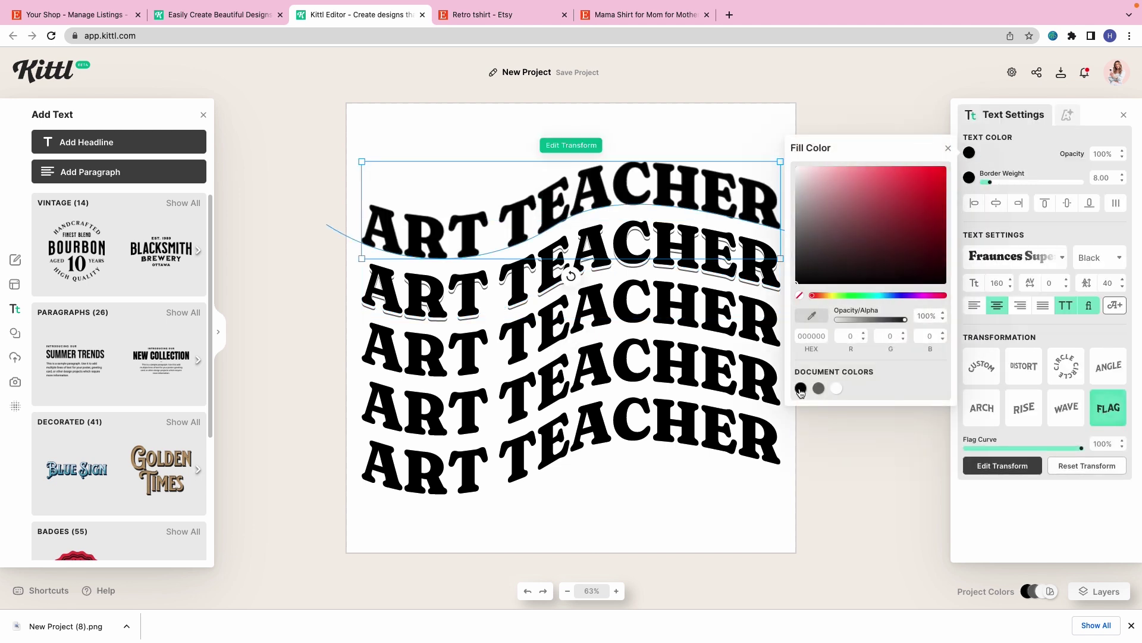
pyautogui.click(970, 177)
pyautogui.click(970, 178)
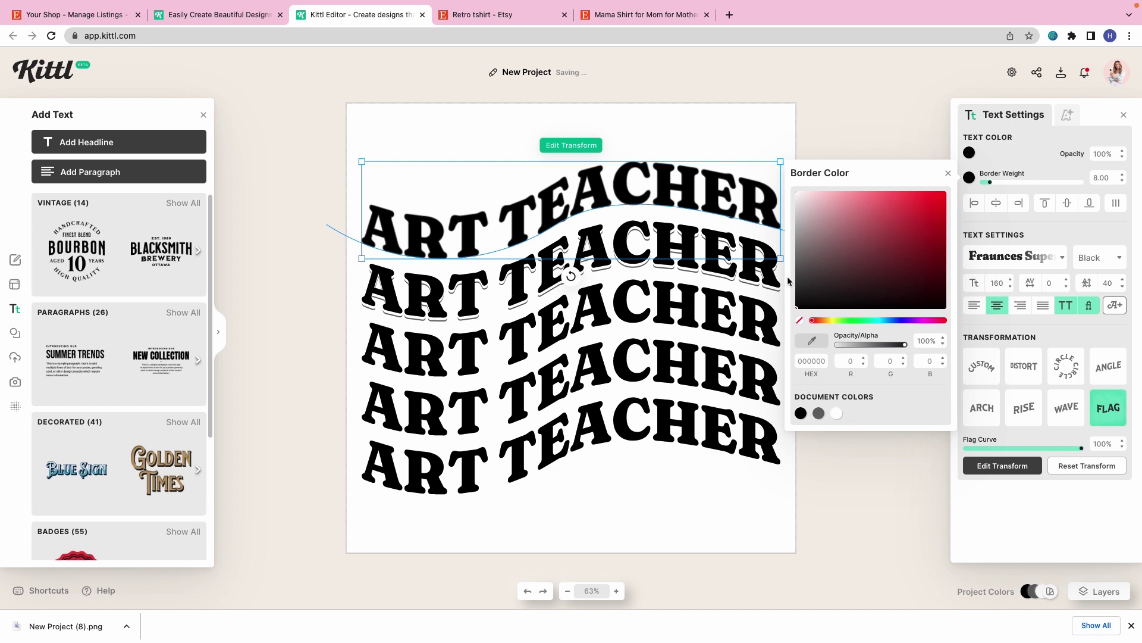
pyautogui.click(799, 321)
pyautogui.click(1068, 115)
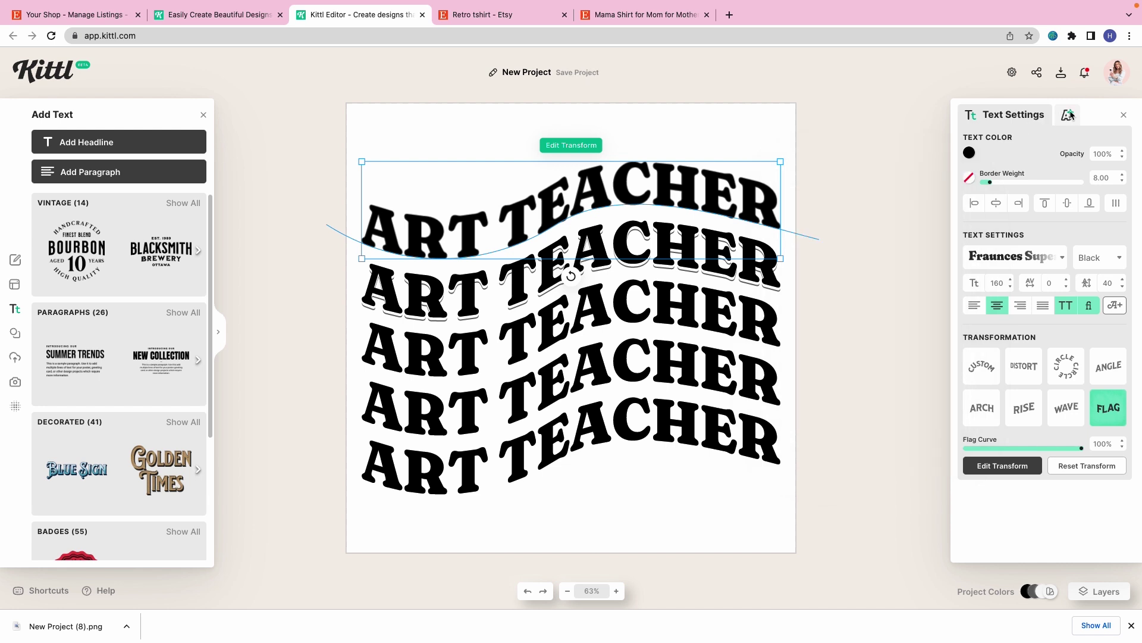
# Step: Give the top line a Line Shadow with offset around 73, then fine-tune it
pyautogui.click(1068, 114)
pyautogui.click(1031, 172)
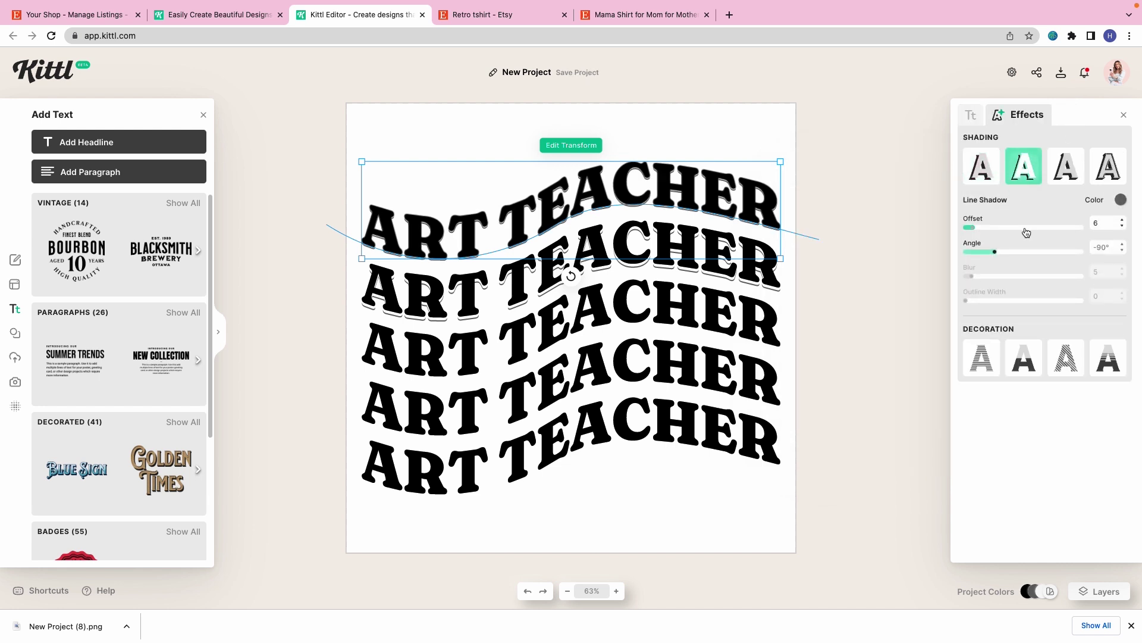
pyautogui.moveTo(976, 231); pyautogui.dragTo(1049, 225)
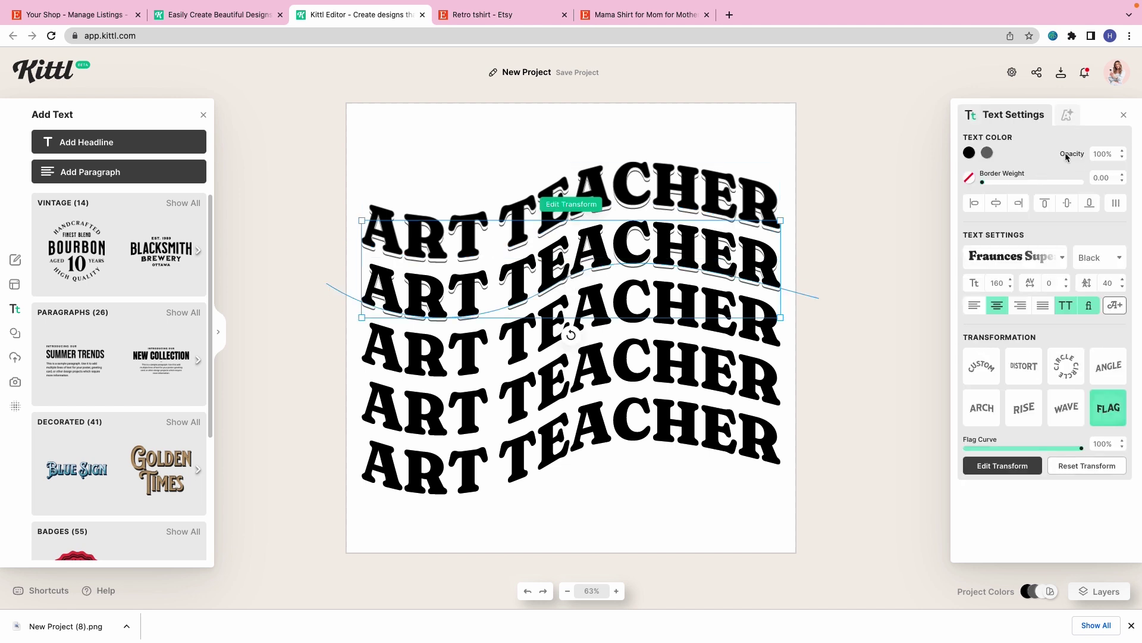
pyautogui.click(1062, 116)
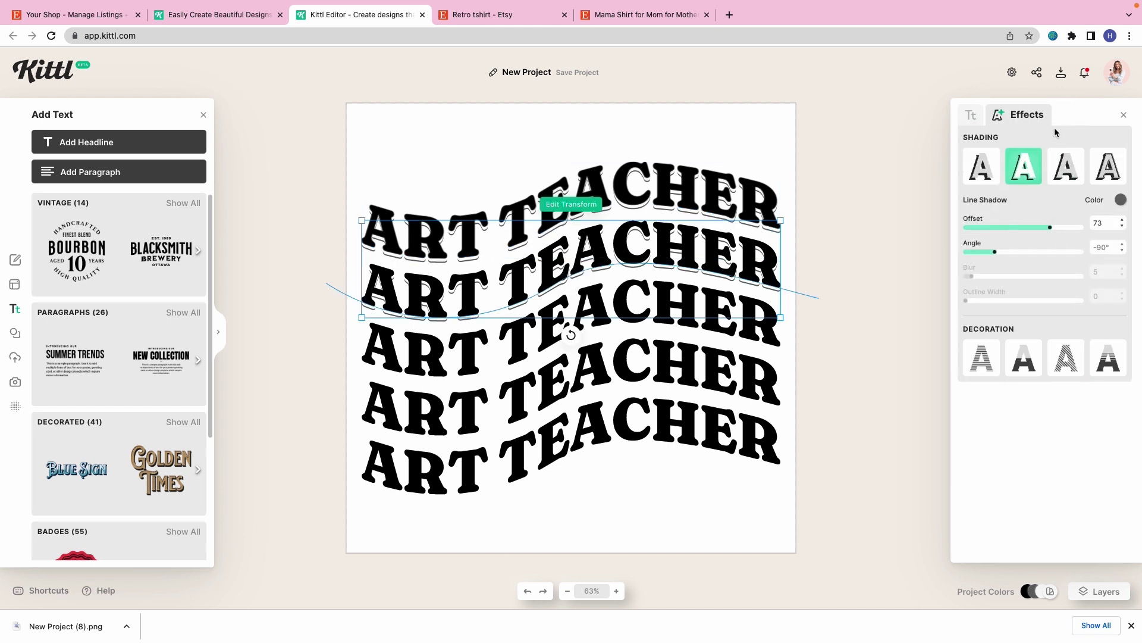
pyautogui.click(972, 119)
pyautogui.click(723, 196)
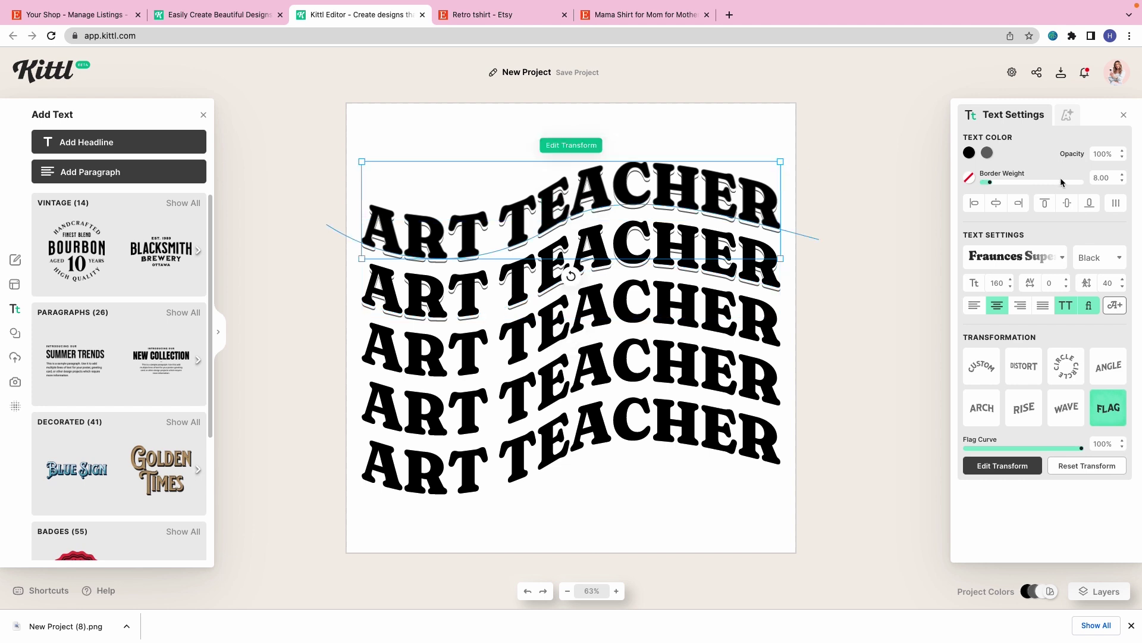
pyautogui.click(1068, 115)
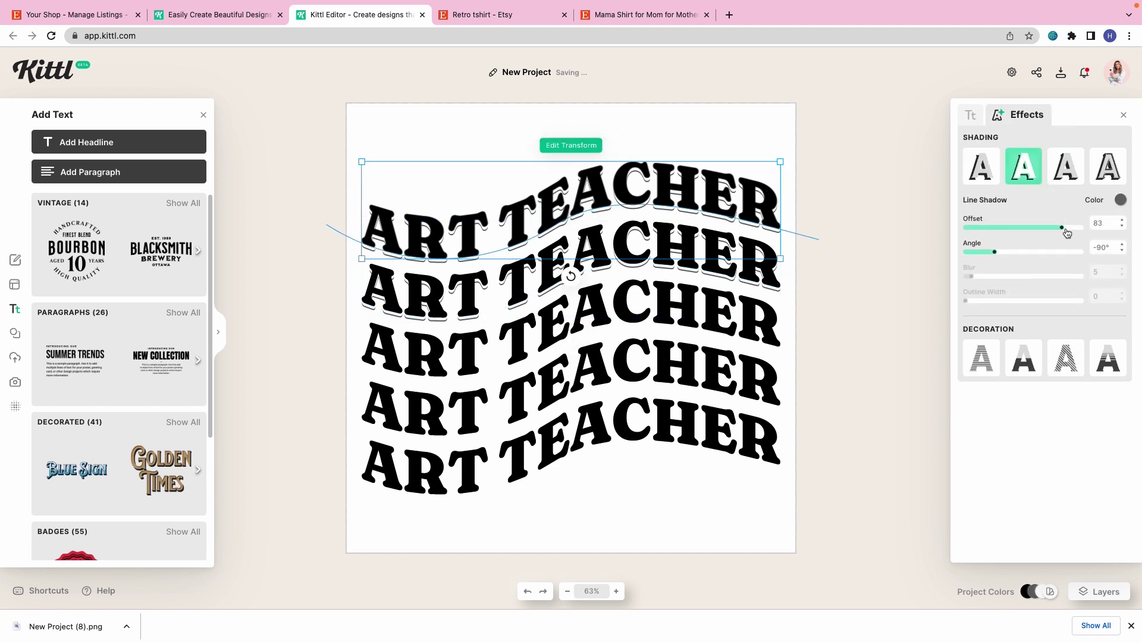
pyautogui.moveTo(1066, 229); pyautogui.dragTo(1049, 228)
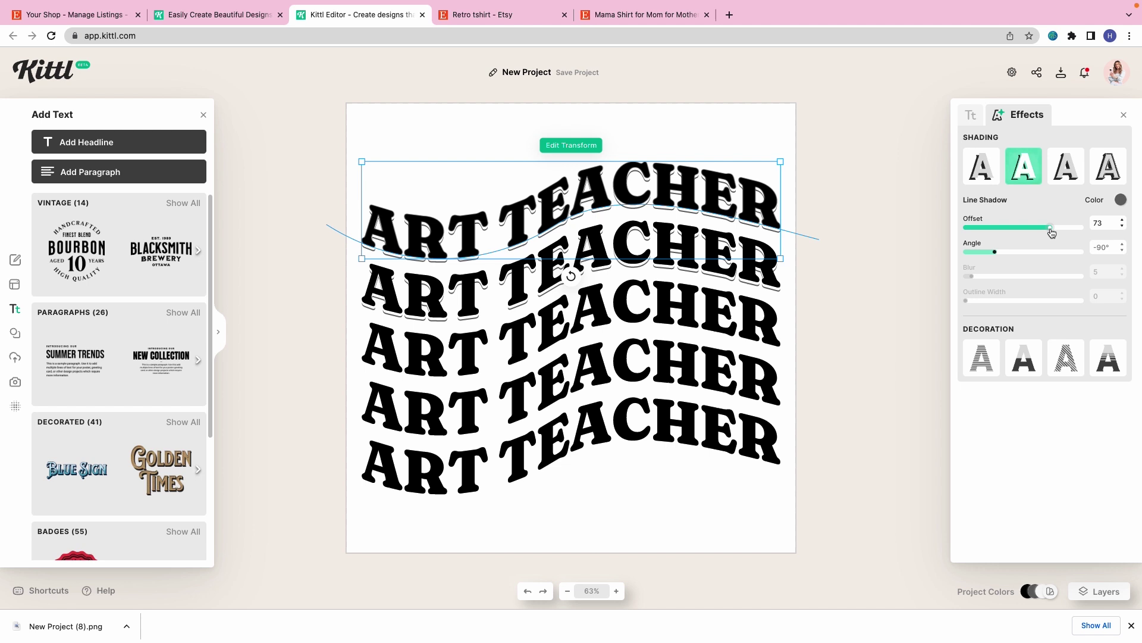
# Step: Apply Line Shadows to the third and bottom ART TEACHER rows
pyautogui.press('Tab')
pyautogui.click(1067, 115)
pyautogui.click(1023, 167)
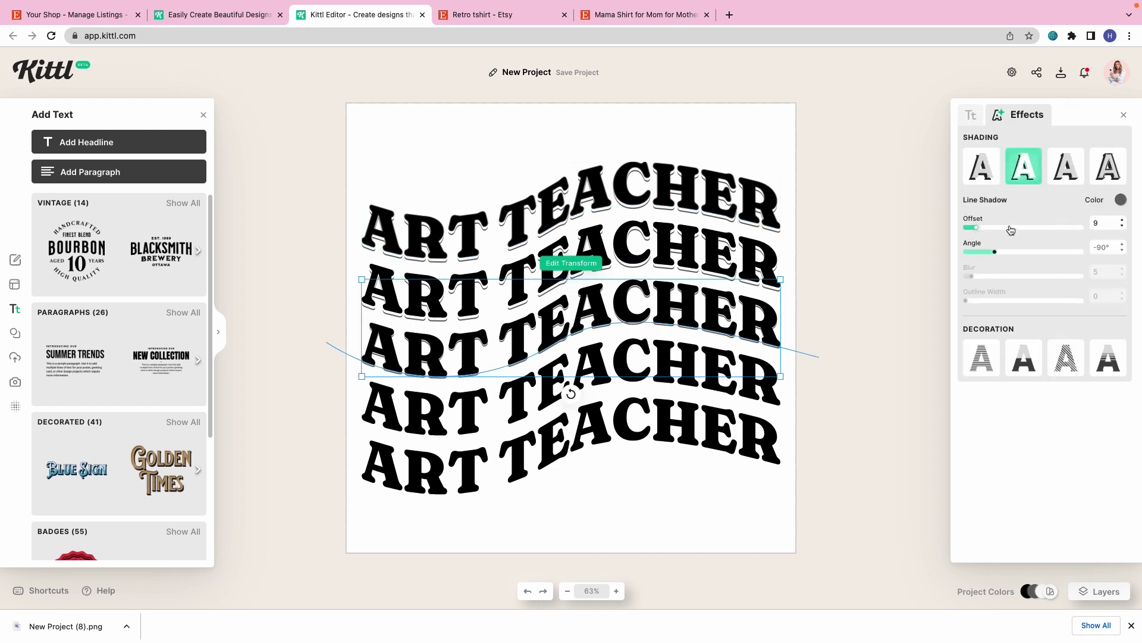
pyautogui.click(1010, 229)
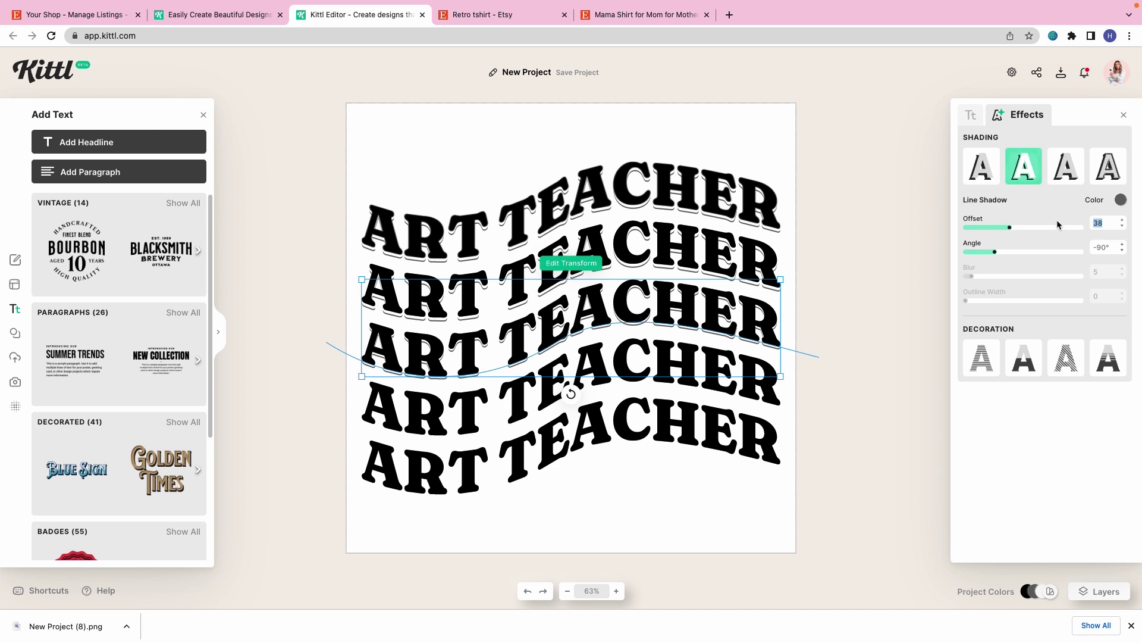
pyautogui.press('Tab')
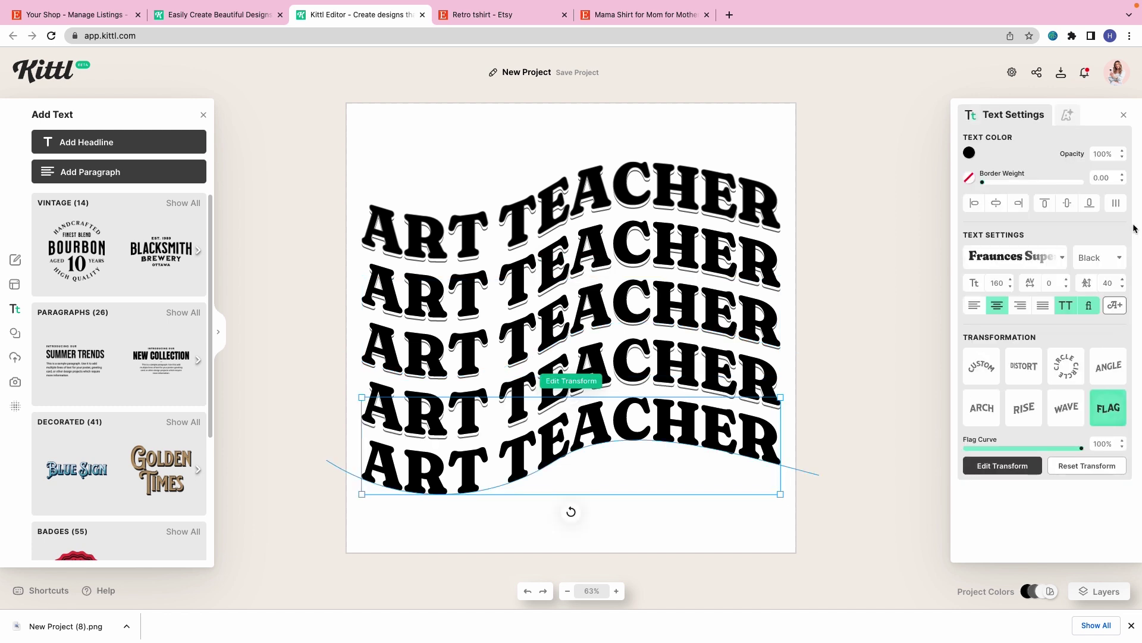
pyautogui.click(1074, 126)
pyautogui.click(1026, 171)
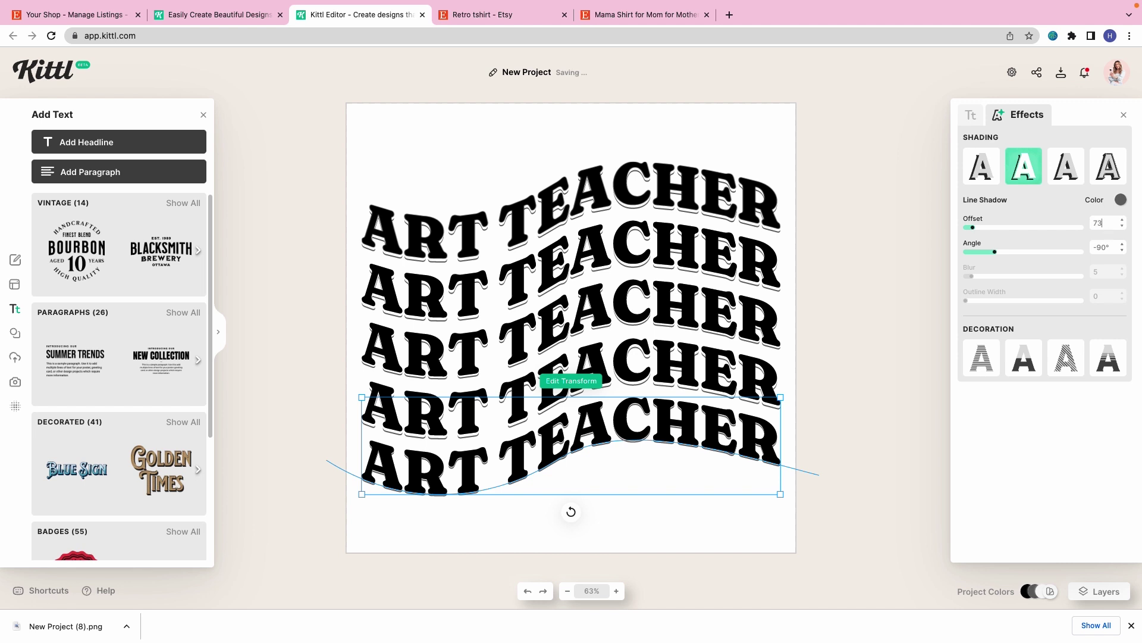
pyautogui.click(841, 252)
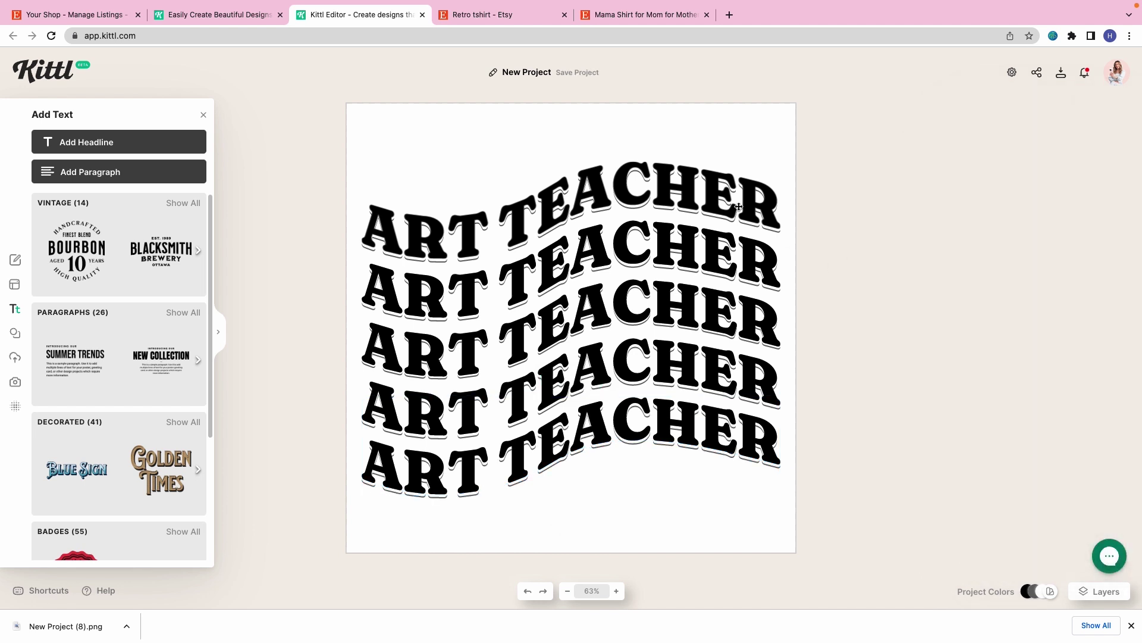
pyautogui.click(738, 207)
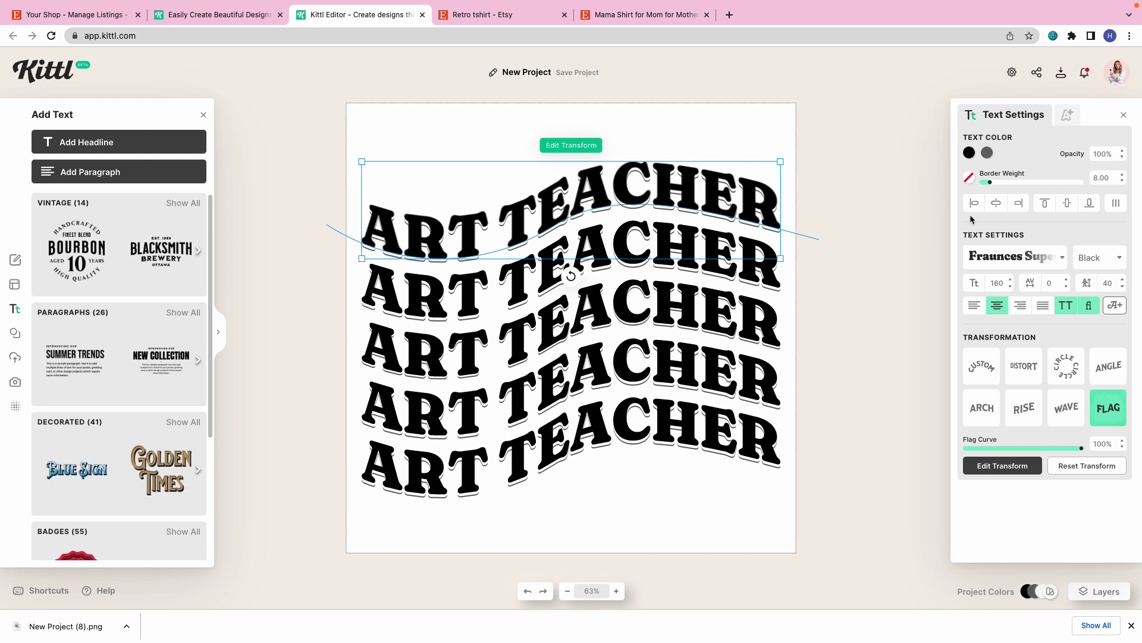
# Step: Tint the top ART TEACHER row a greyish brown in its fill colour picker
pyautogui.click(971, 154)
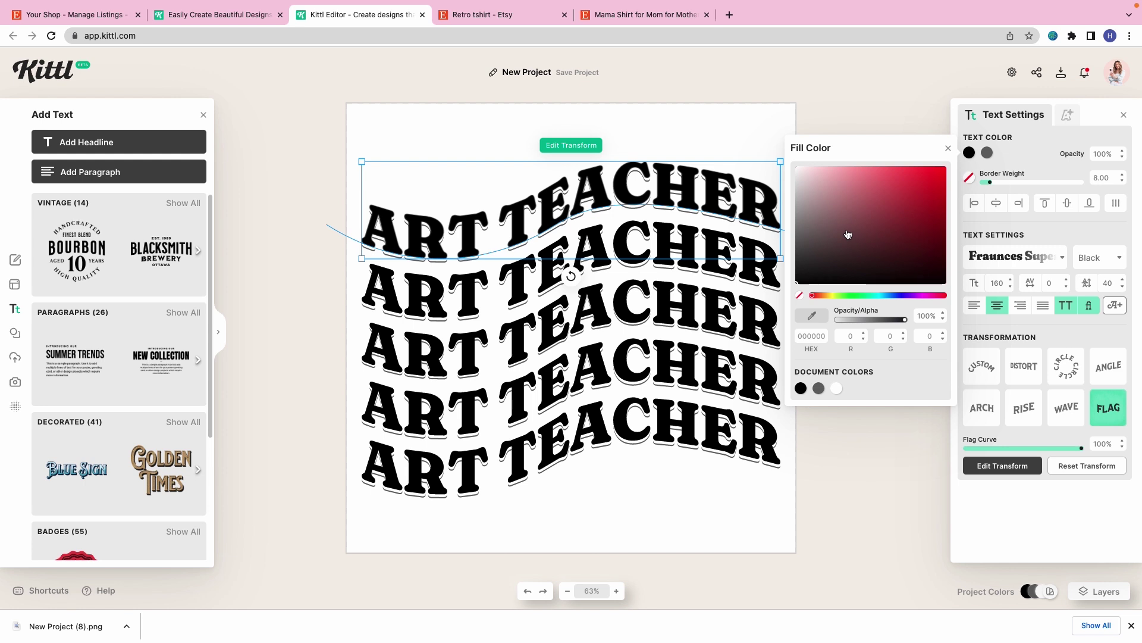
pyautogui.moveTo(811, 238); pyautogui.dragTo(834, 244)
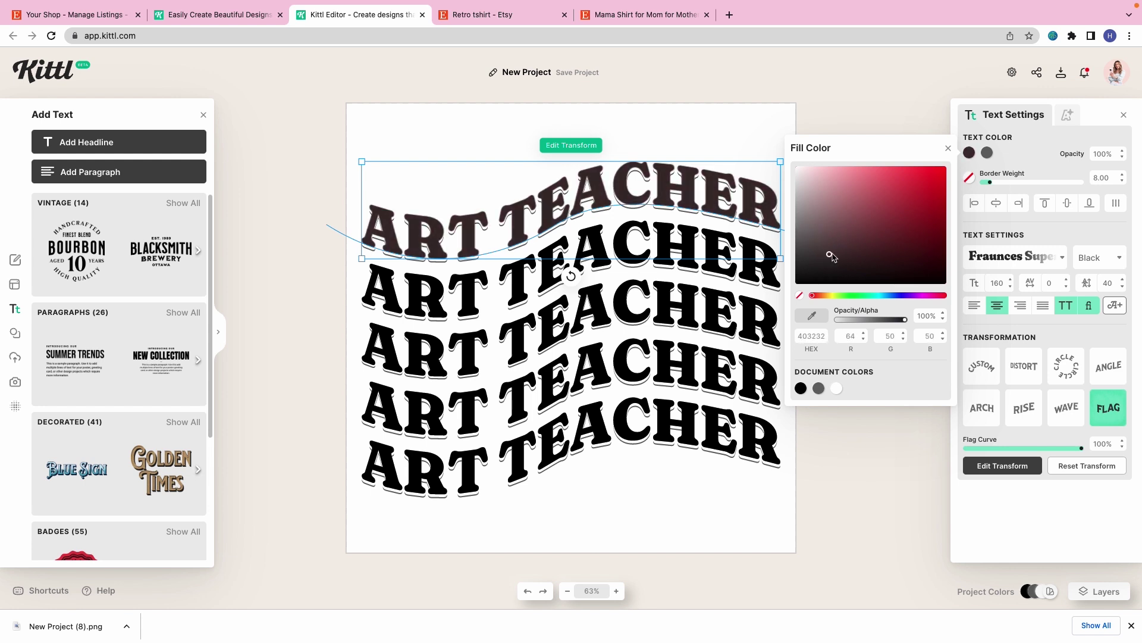
pyautogui.click(842, 241)
pyautogui.moveTo(841, 241); pyautogui.dragTo(818, 237)
pyautogui.moveTo(822, 298)
pyautogui.mouseDown()
pyautogui.moveTo(833, 300)
pyautogui.moveTo(822, 298)
pyautogui.mouseUp()
pyautogui.click(715, 262)
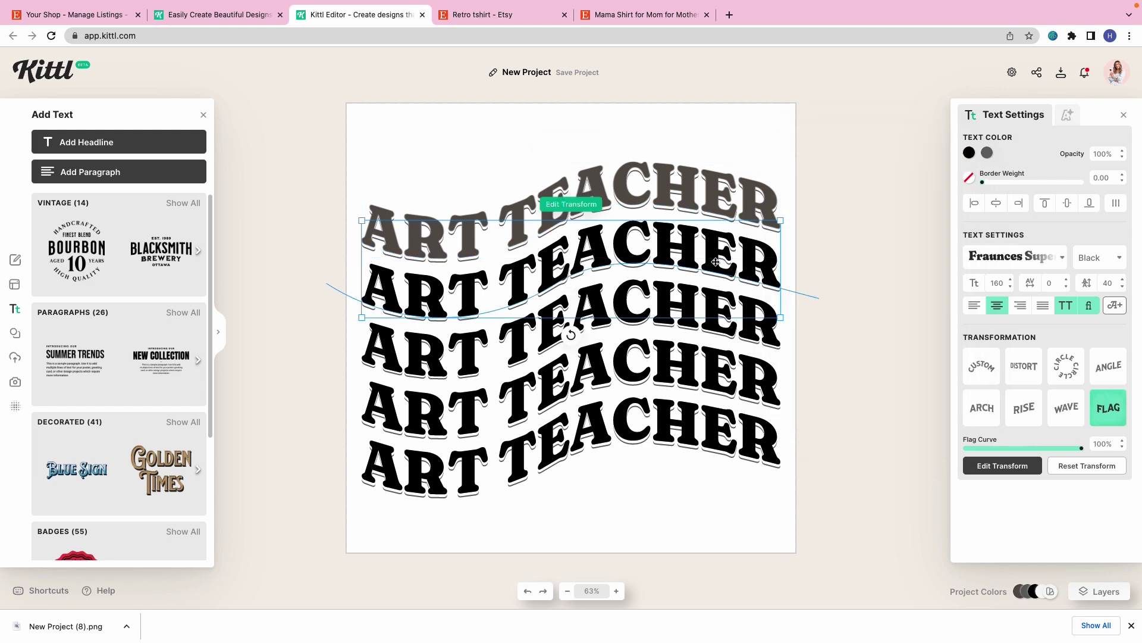
# Step: Select all five rows and replace the black group colour with grey-brown 645d55
pyautogui.moveTo(822, 180); pyautogui.dragTo(497, 617)
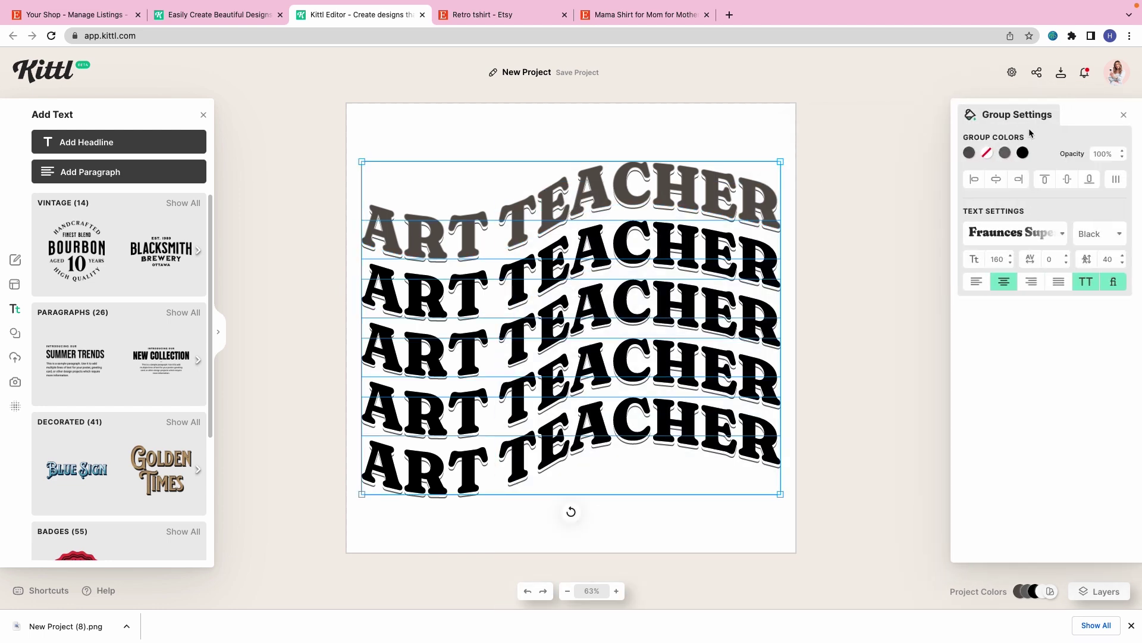
pyautogui.click(969, 154)
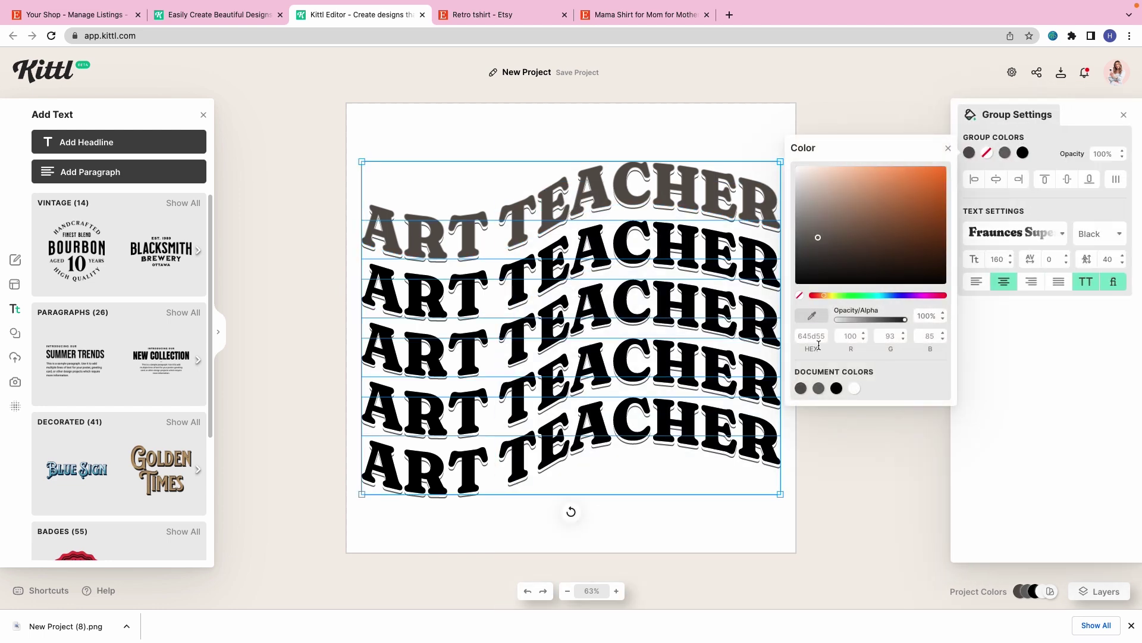
pyautogui.click(802, 390)
pyautogui.click(1005, 154)
pyautogui.click(1019, 159)
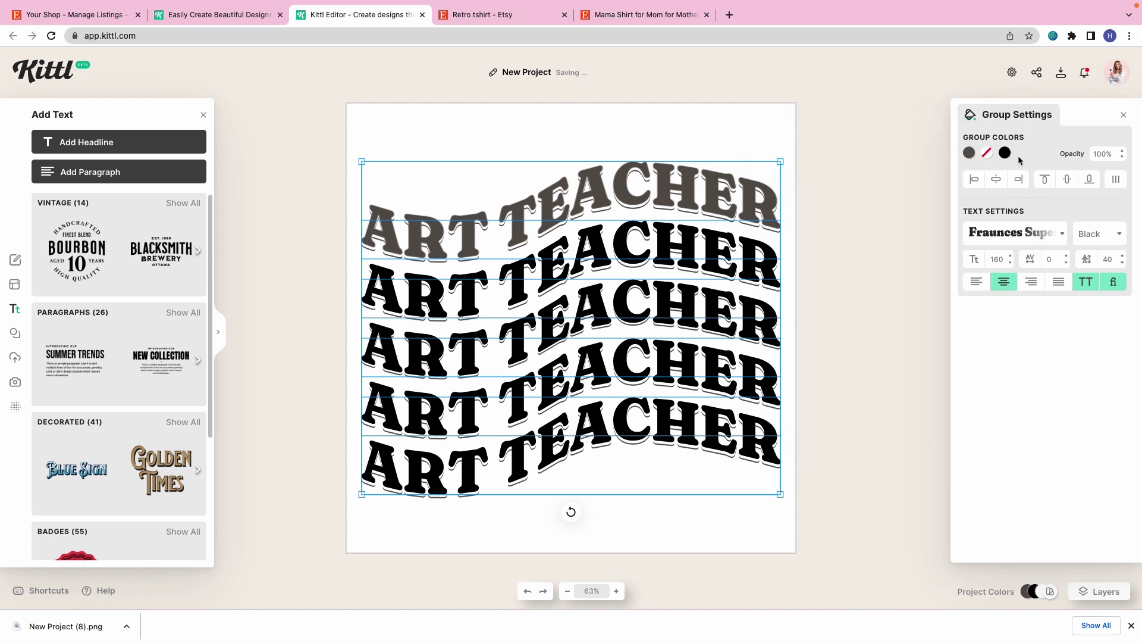
pyautogui.click(1005, 153)
pyautogui.click(837, 388)
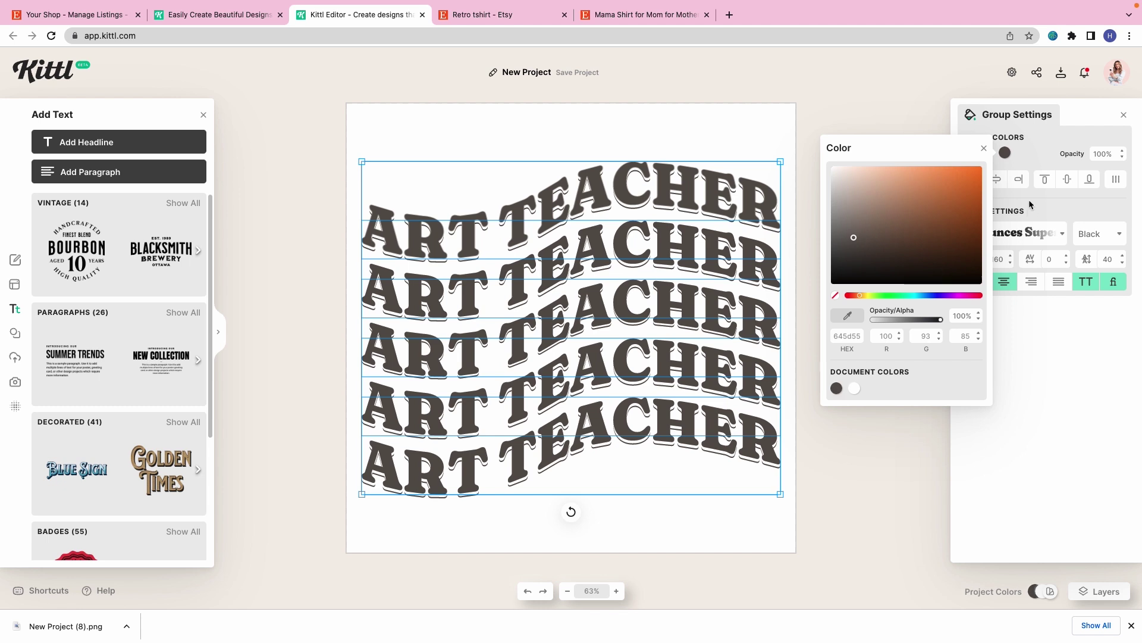
pyautogui.click(1031, 203)
pyautogui.click(744, 232)
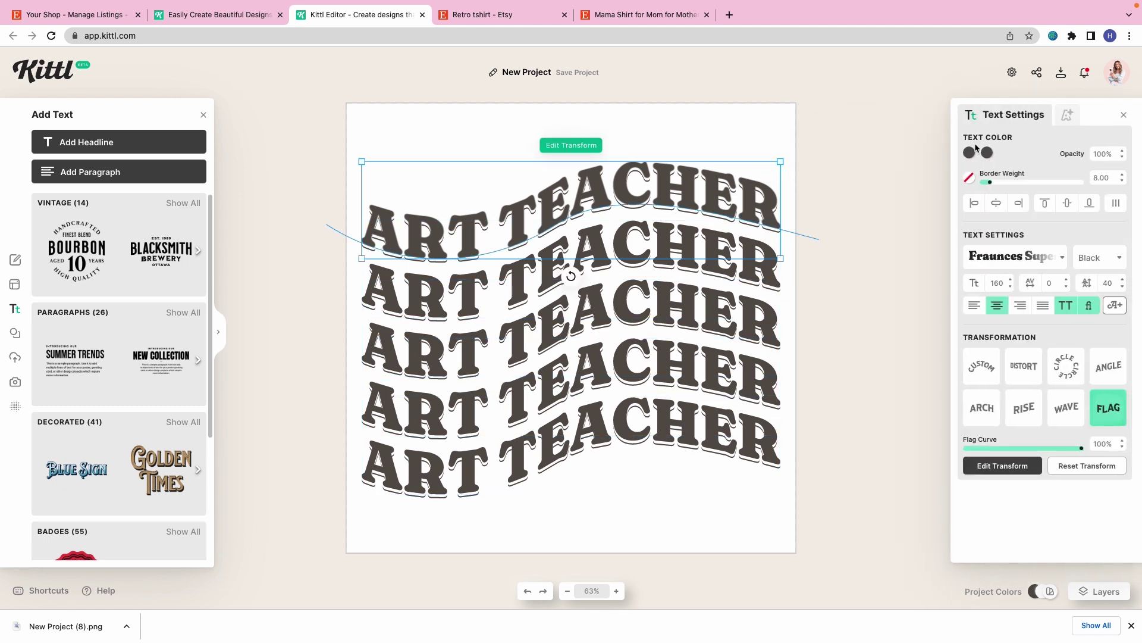
# Step: Give the top row a light orange-brown and the second row a warm brown
pyautogui.click(971, 153)
pyautogui.moveTo(875, 217); pyautogui.dragTo(904, 288)
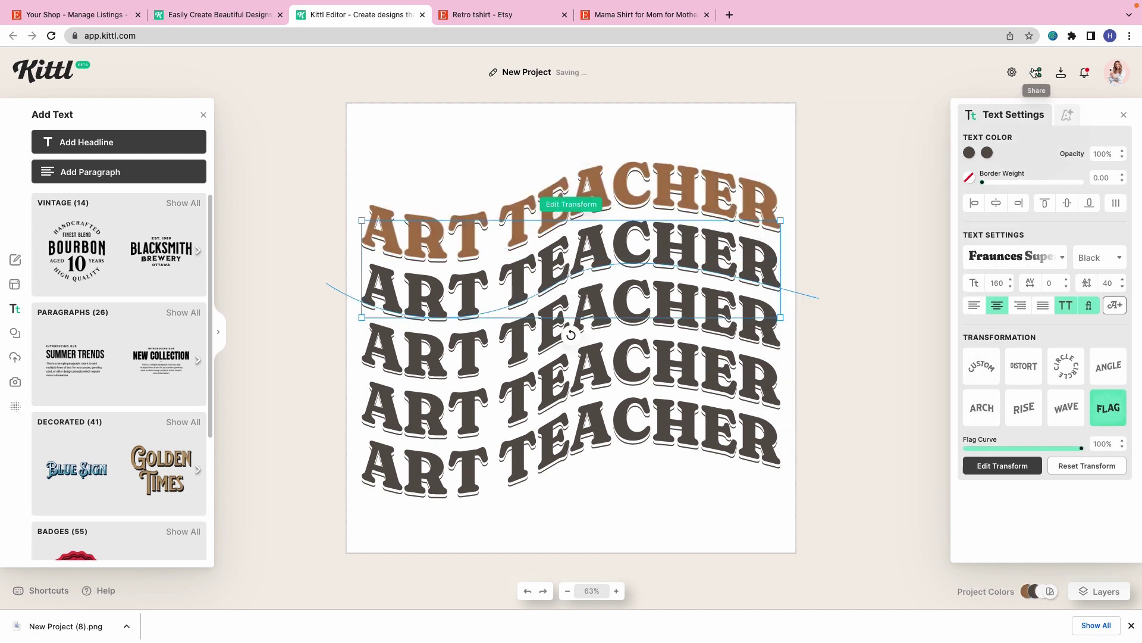
pyautogui.click(969, 153)
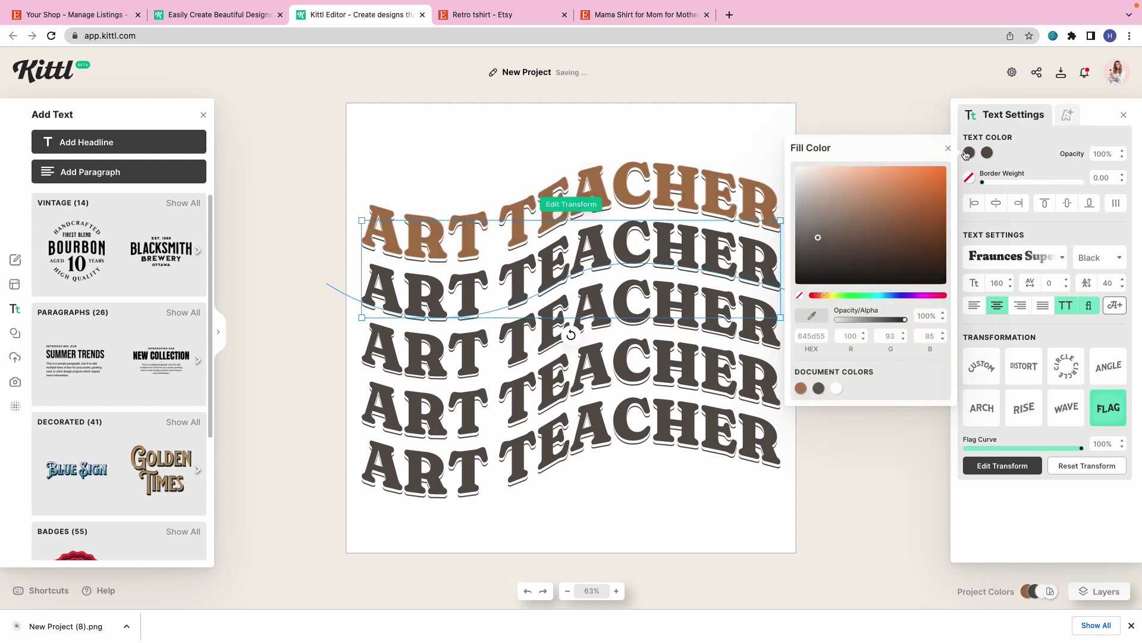
pyautogui.click(817, 211)
pyautogui.moveTo(817, 211)
pyautogui.mouseDown()
pyautogui.moveTo(816, 237)
pyautogui.moveTo(862, 237)
pyautogui.moveTo(881, 216)
pyautogui.moveTo(884, 227)
pyautogui.mouseUp()
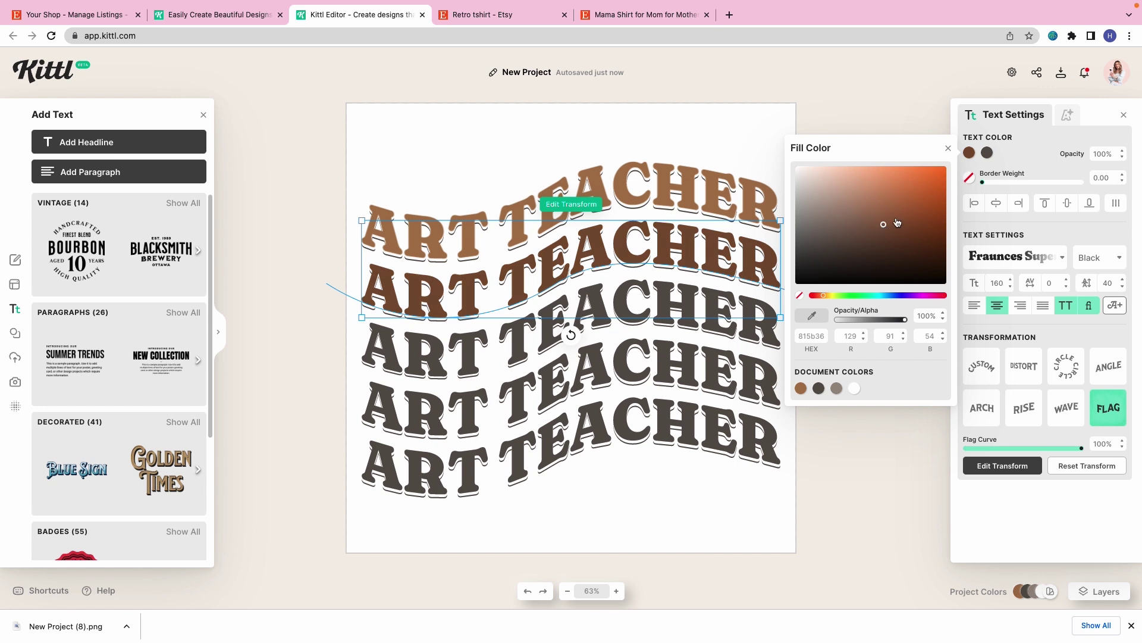
# Step: Darken the third row toward near-black brown and apply the saved dark brown to the bottom row
pyautogui.click(746, 330)
pyautogui.click(969, 153)
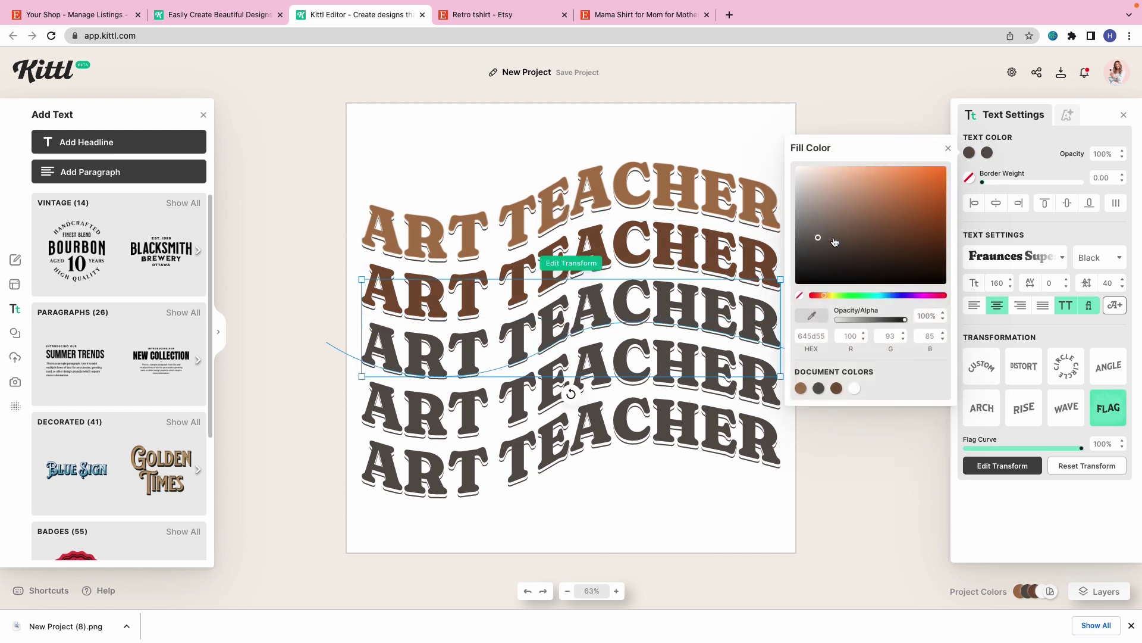
pyautogui.moveTo(824, 295); pyautogui.dragTo(814, 295)
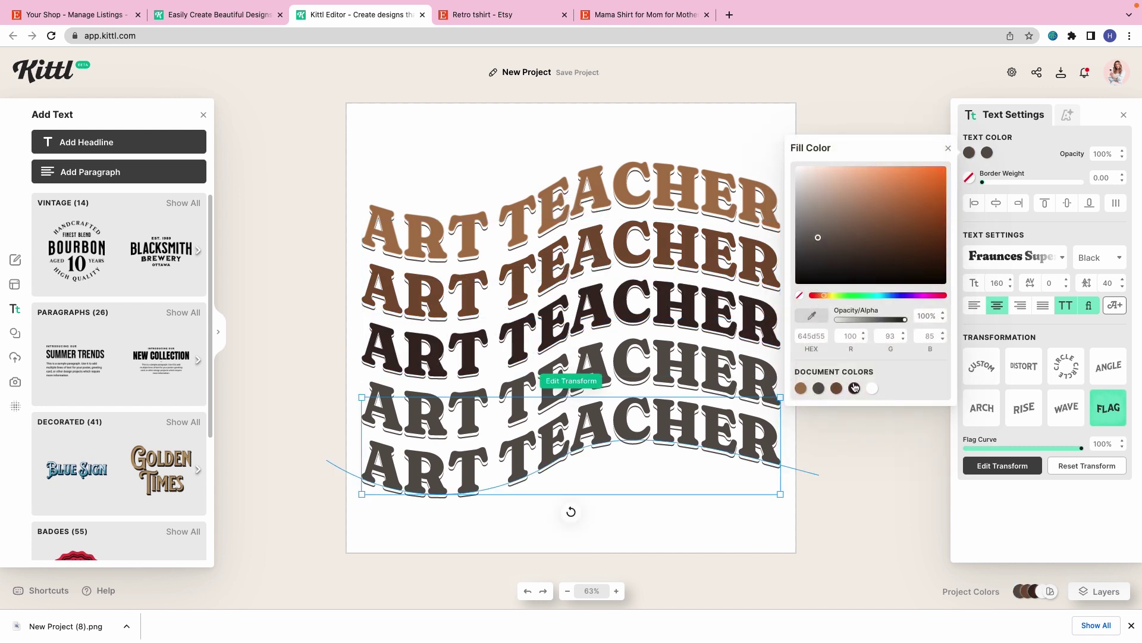
pyautogui.click(854, 388)
# Step: Lighten the fourth row's brown, undoing an unwanted change to the third row
pyautogui.click(723, 353)
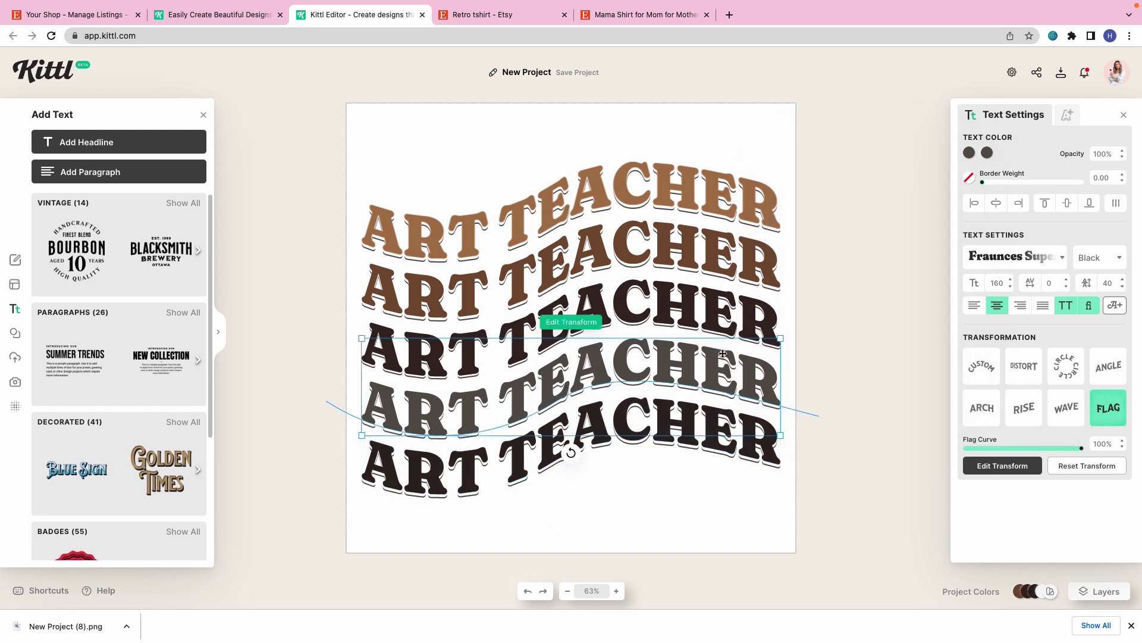
pyautogui.click(969, 152)
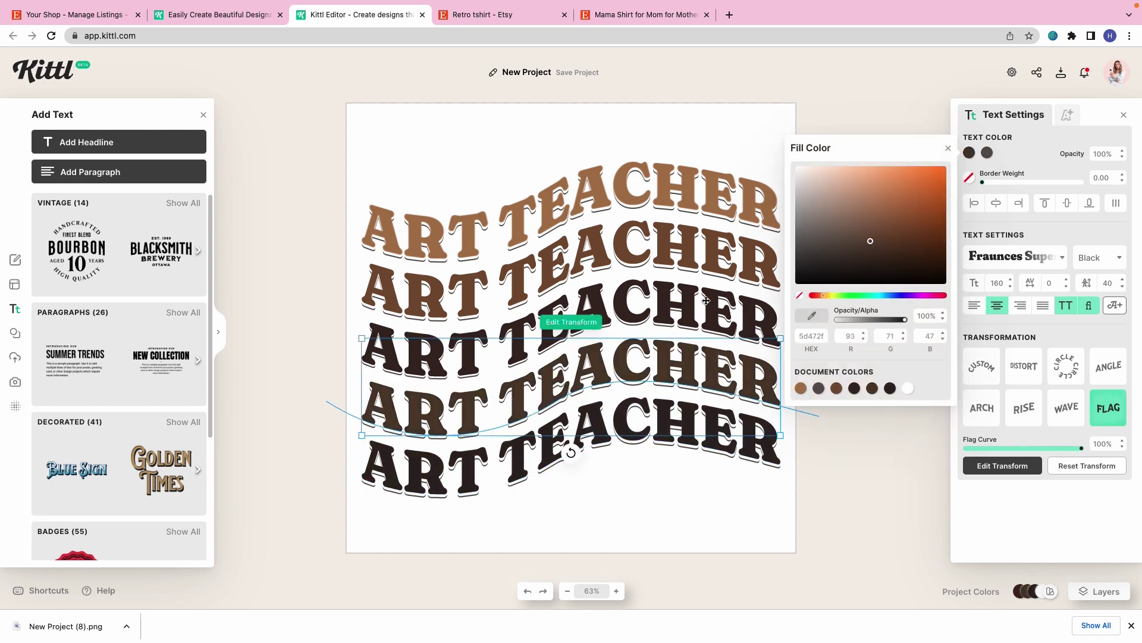
pyautogui.click(839, 246)
pyautogui.moveTo(839, 246)
pyautogui.mouseDown()
pyautogui.moveTo(841, 205)
pyautogui.moveTo(847, 227)
pyautogui.mouseUp()
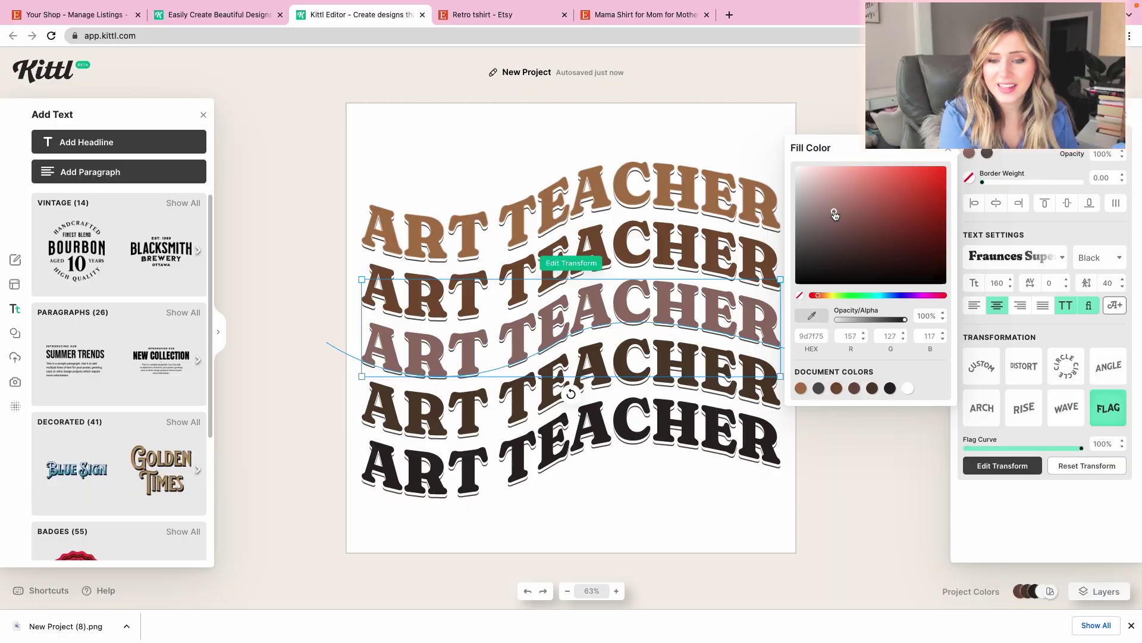
pyautogui.click(712, 325)
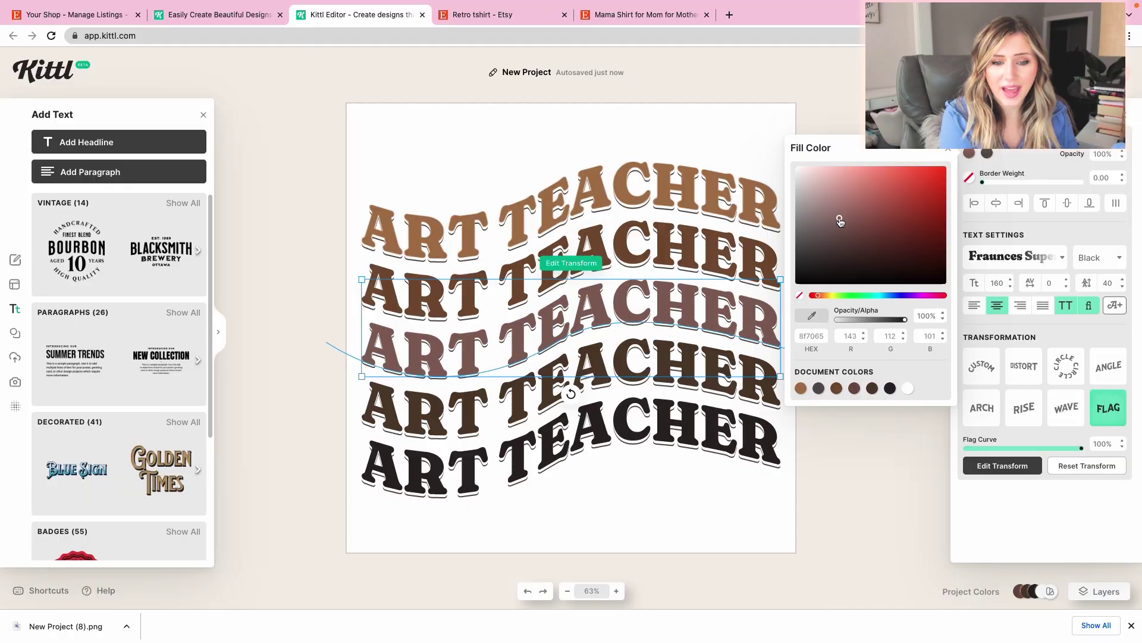
pyautogui.hotkey('ctrl', 'z')
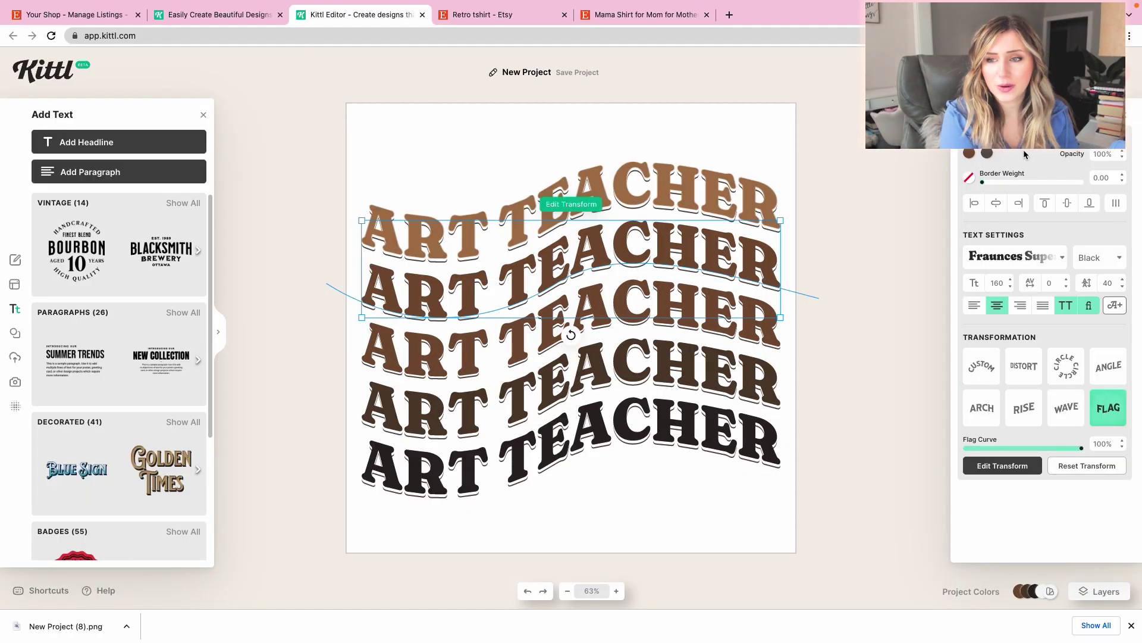
# Step: Apply a saved brown to the second row, then deselect to review the fade
pyautogui.click(968, 153)
pyautogui.click(799, 389)
pyautogui.click(693, 198)
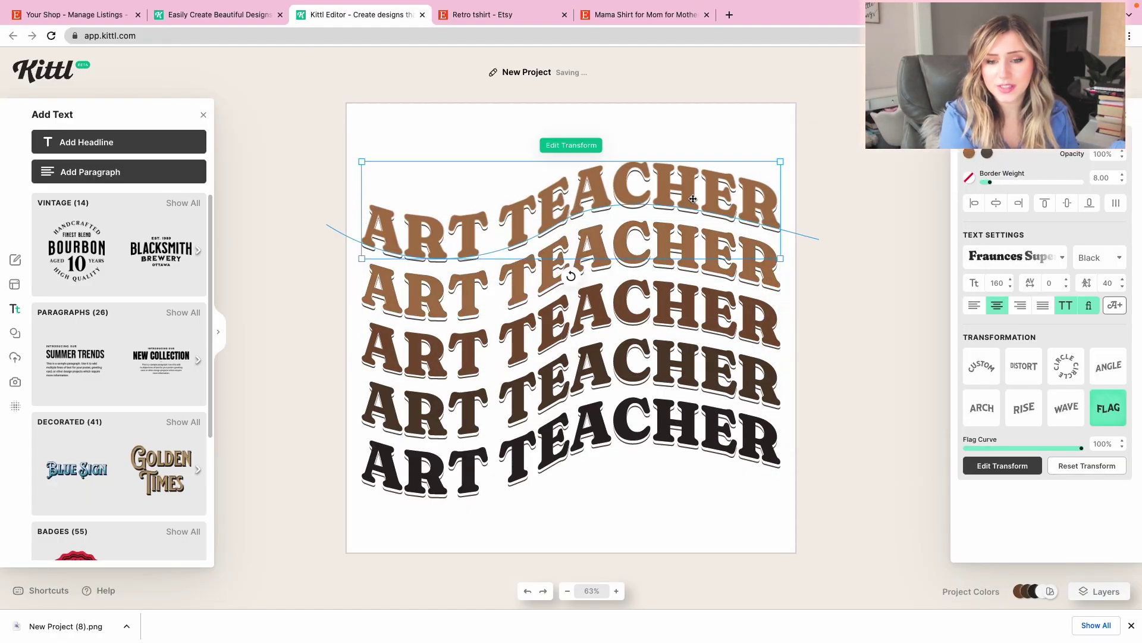
pyautogui.click(915, 310)
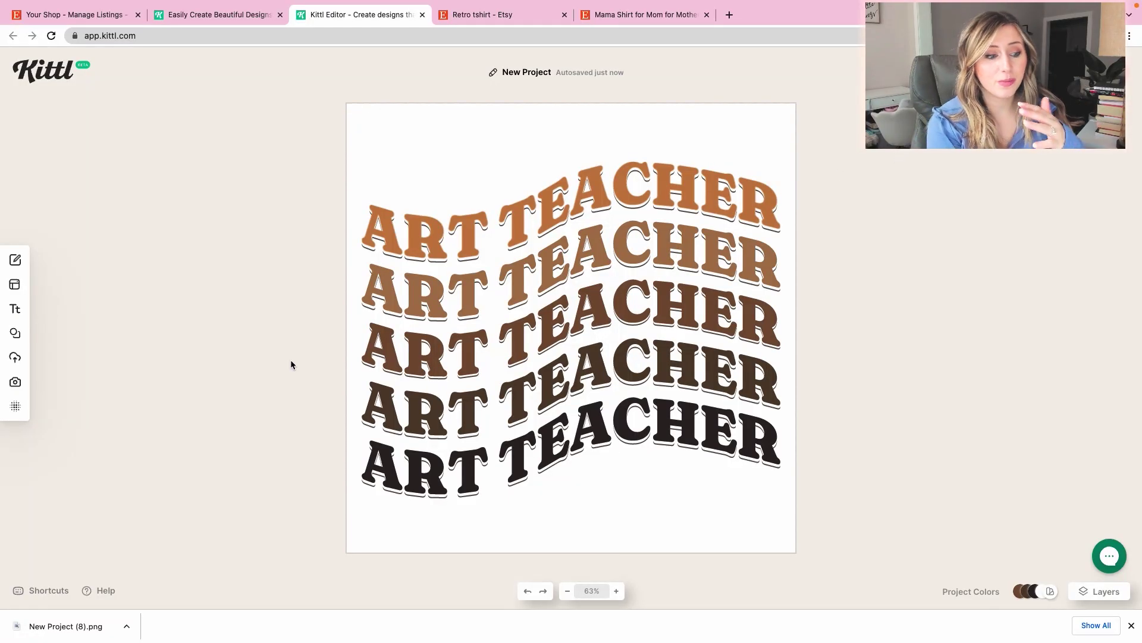
pyautogui.click(17, 406)
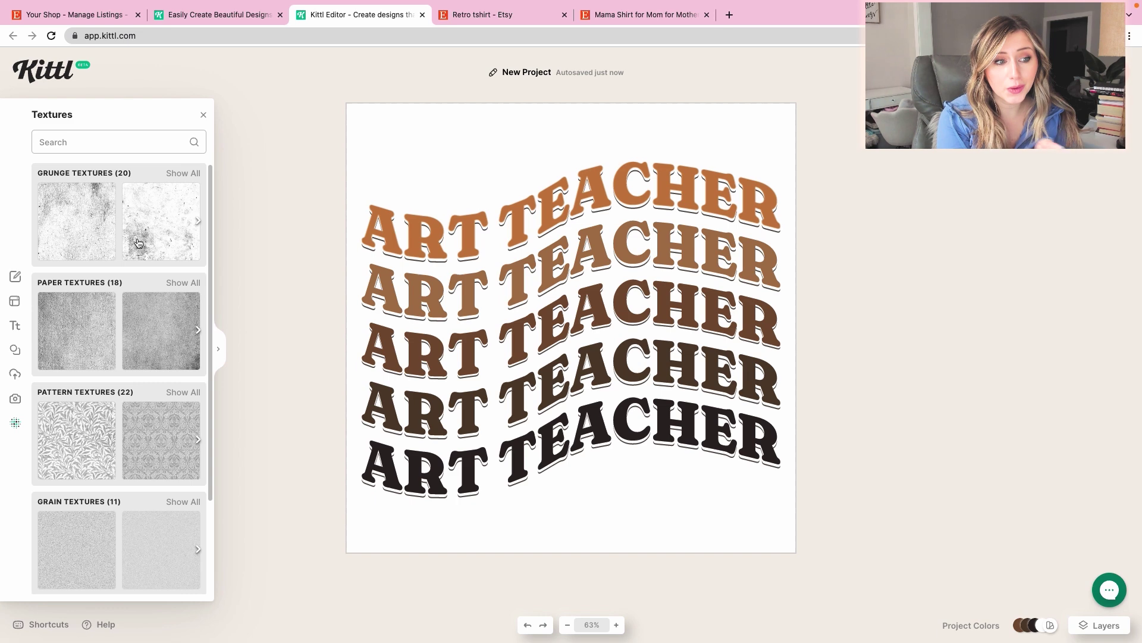
# Step: Add a grunge texture clipped to the lettering and lower its opacity
pyautogui.click(79, 221)
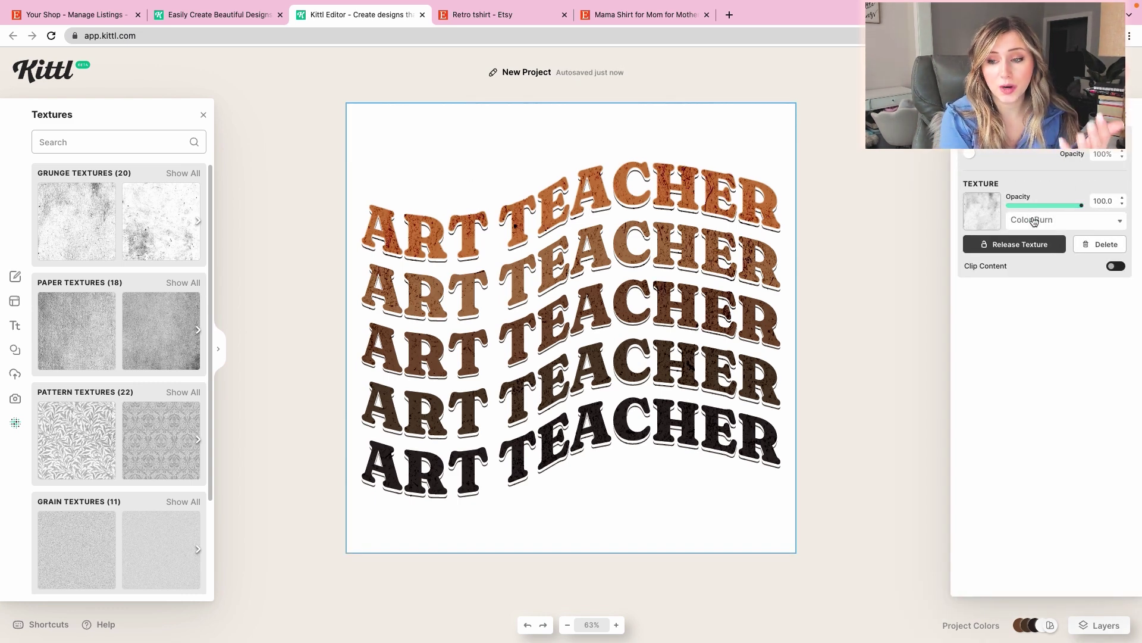
pyautogui.click(1117, 266)
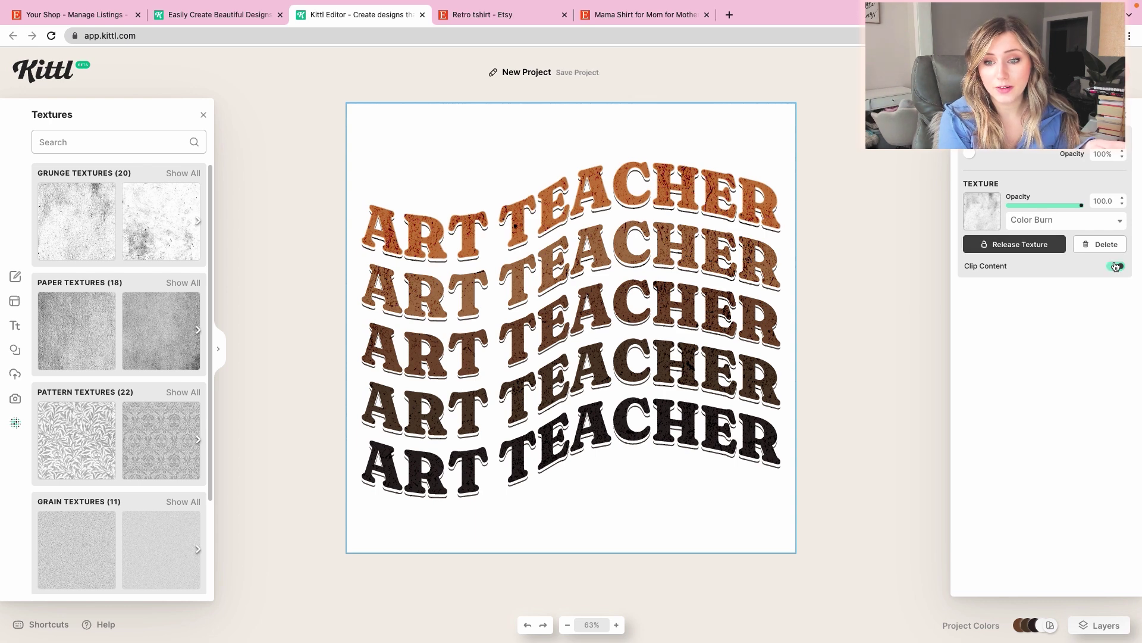
pyautogui.click(1022, 205)
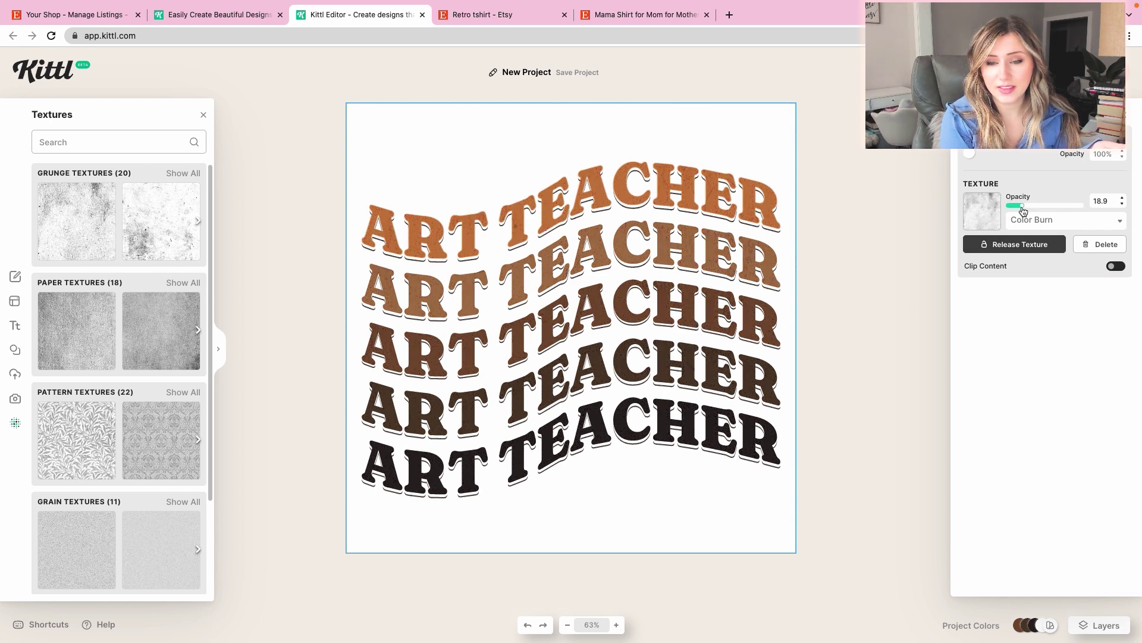
pyautogui.moveTo(1023, 210); pyautogui.dragTo(1049, 205)
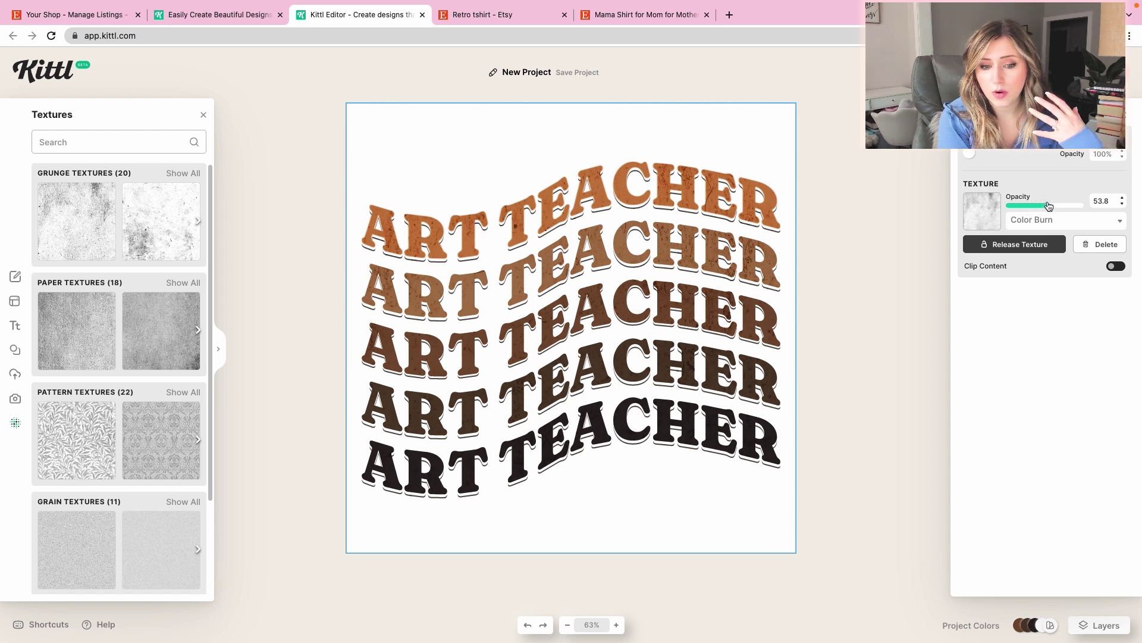
# Step: Reapply the grunge texture, raise its opacity to about 61%, and bring up the export options
pyautogui.click(1102, 248)
pyautogui.click(171, 223)
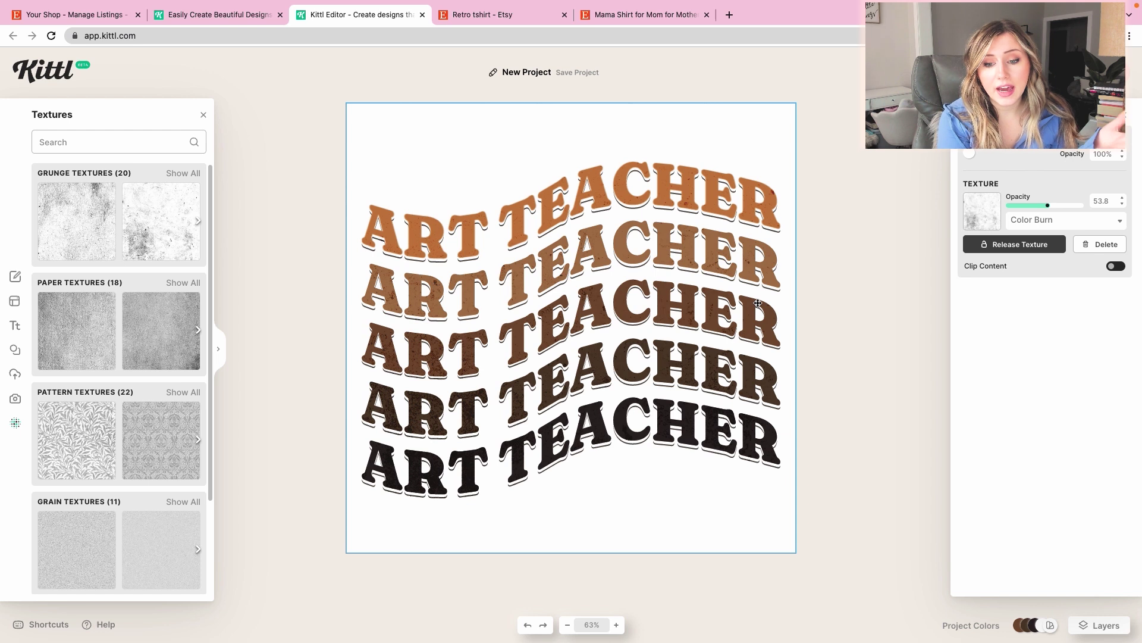
pyautogui.moveTo(1065, 208)
pyautogui.mouseDown()
pyautogui.moveTo(1079, 210)
pyautogui.moveTo(1025, 210)
pyautogui.moveTo(1054, 212)
pyautogui.mouseUp()
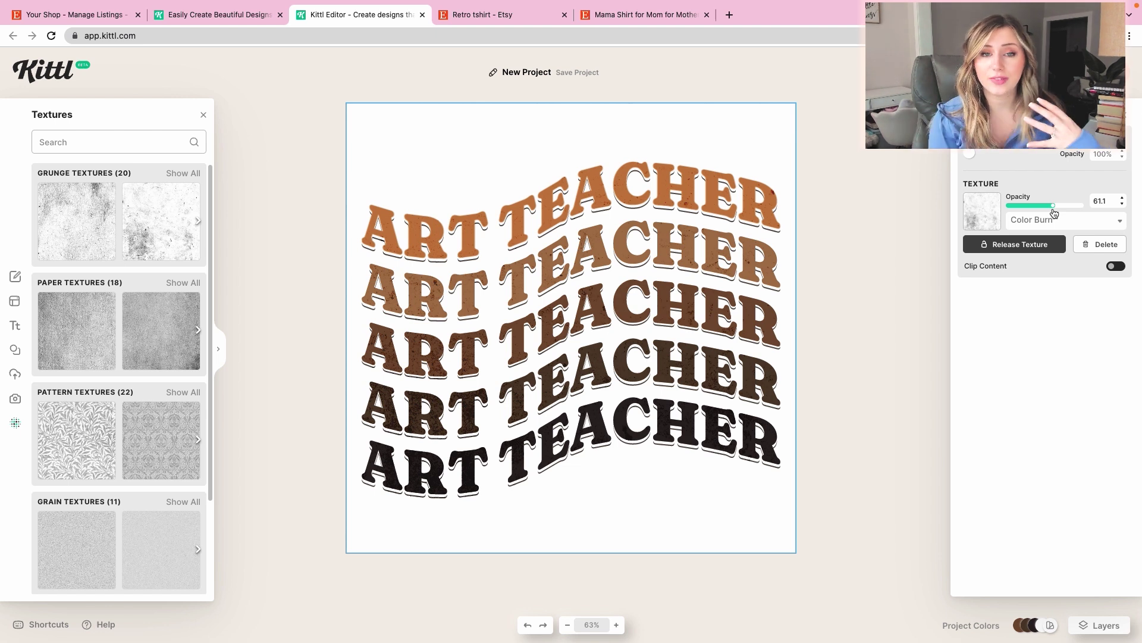
pyautogui.click(1039, 72)
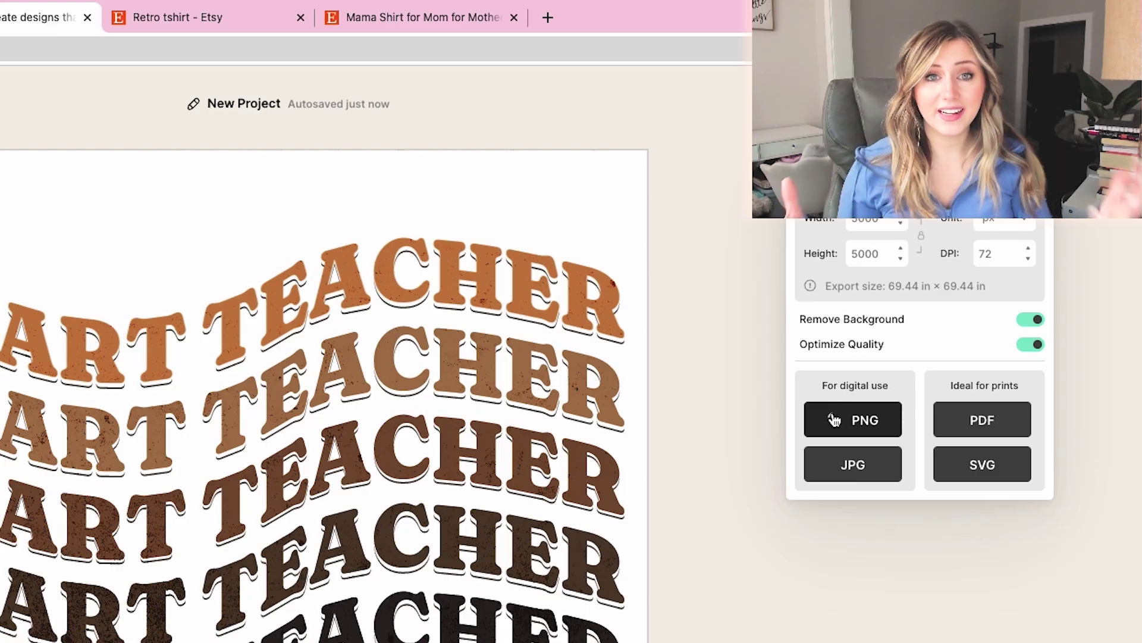
# Step: Export the 5000 × 5000 px design with background removed as a PNG
pyautogui.click(836, 420)
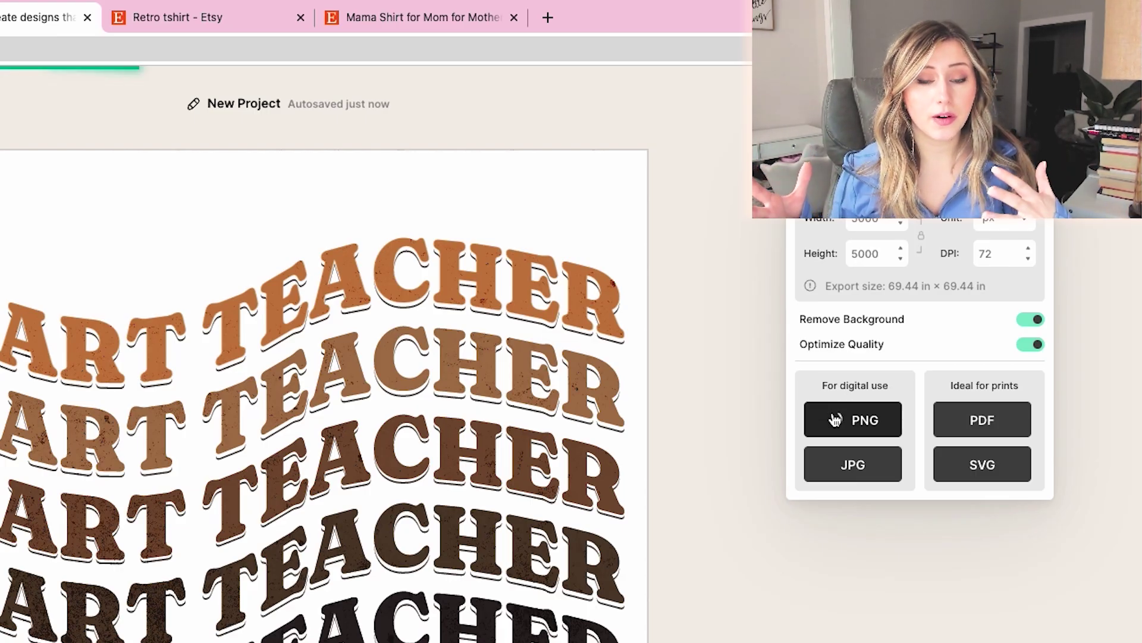